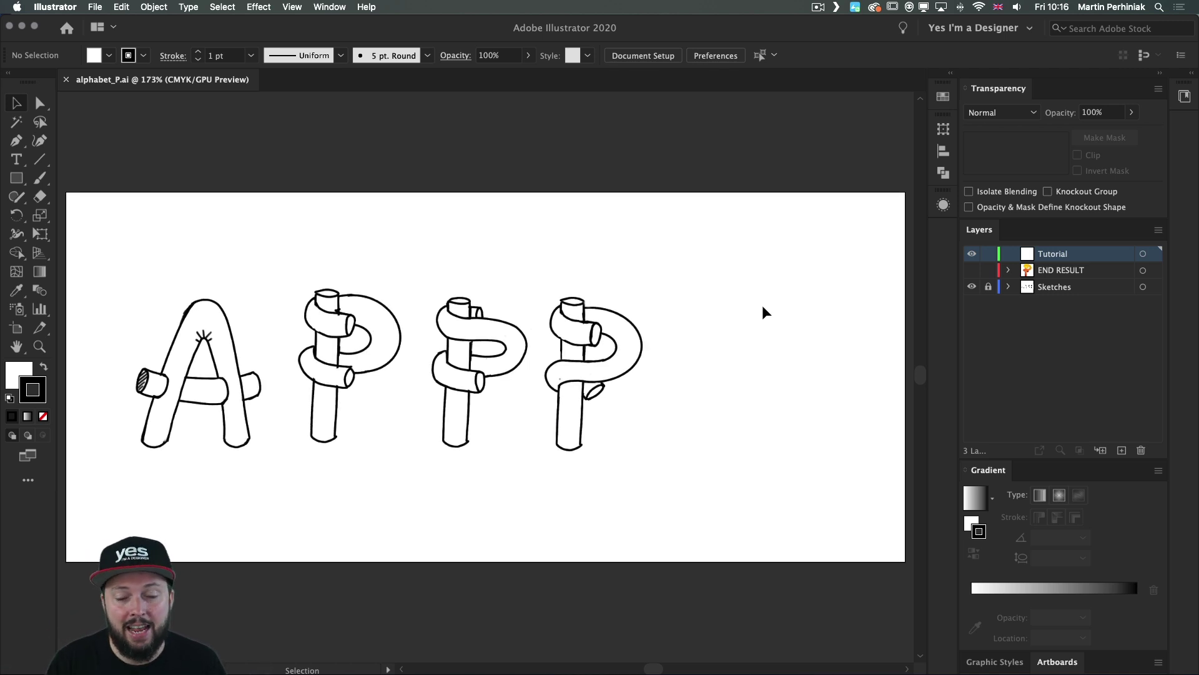
# Draw a tall, narrow rectangle over the stem of the rightmost P sketch and move it into the empty area beside the sketch.
pyautogui.press('super+equal')
pyautogui.press('super+equal')
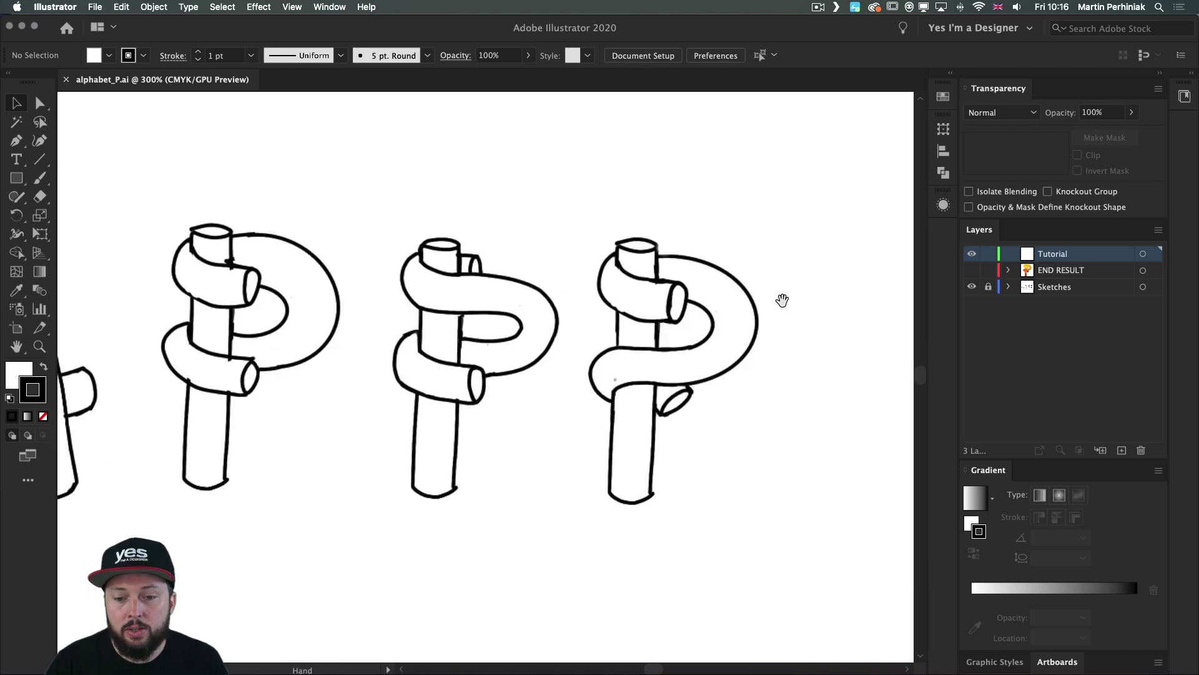
pyautogui.moveTo(781, 300); pyautogui.dragTo(550, 283)
pyautogui.press('m')
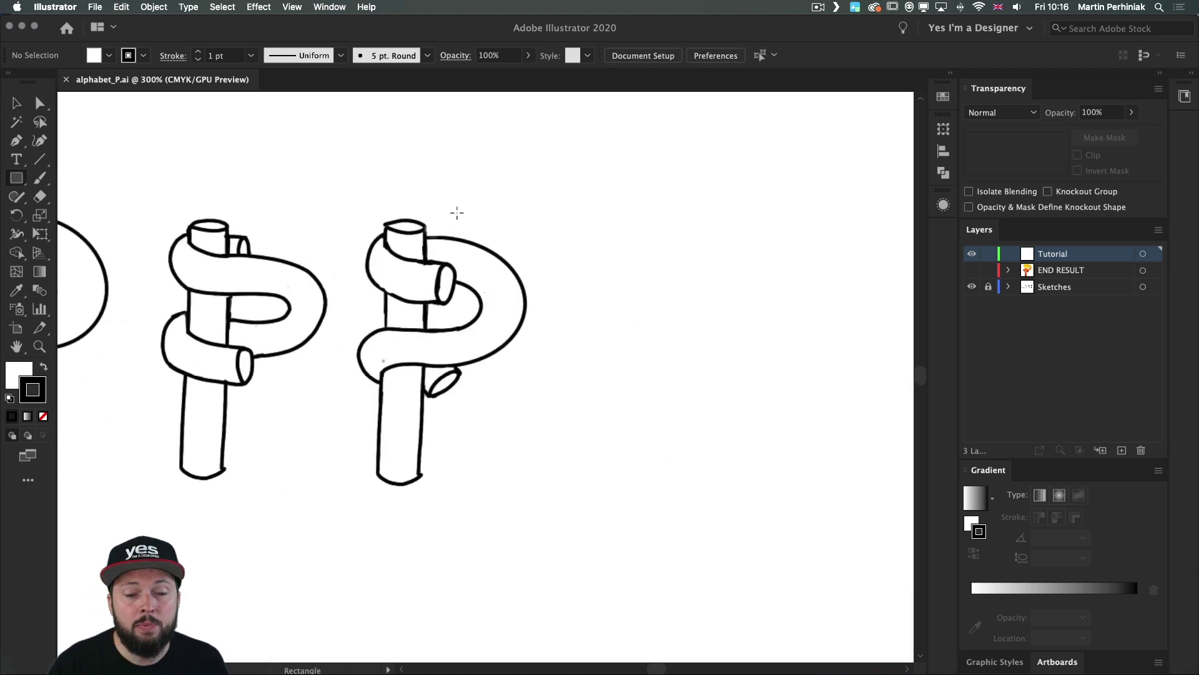
pyautogui.moveTo(381, 217); pyautogui.dragTo(422, 478)
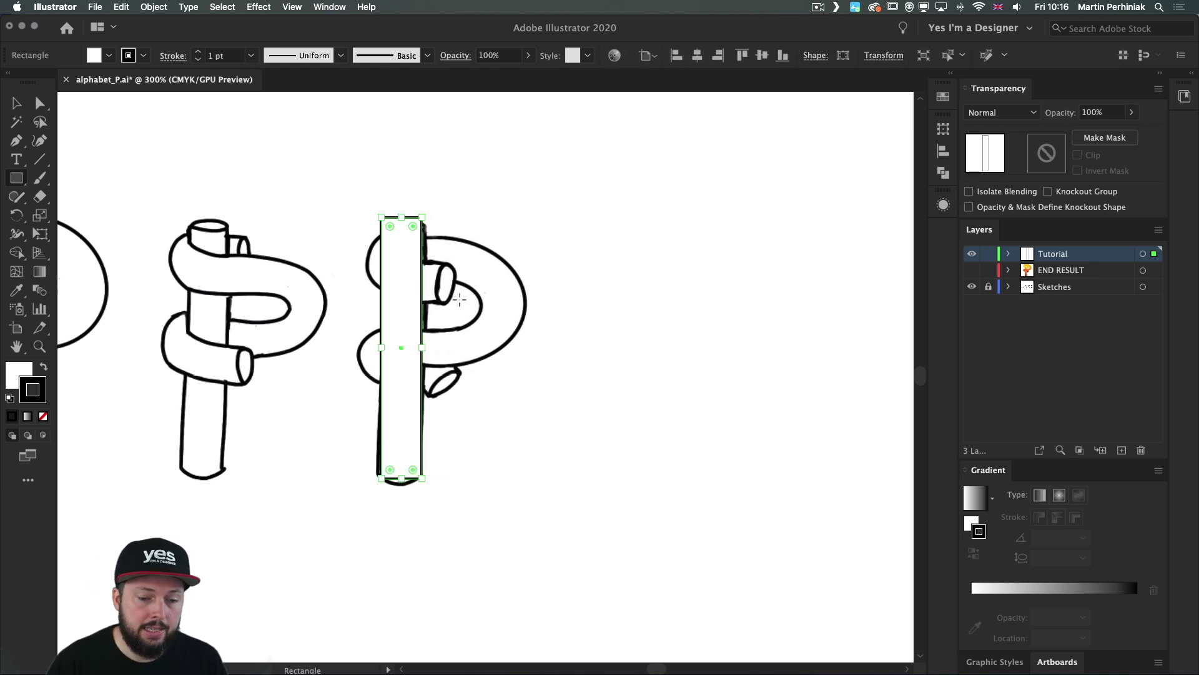
pyautogui.press('v')
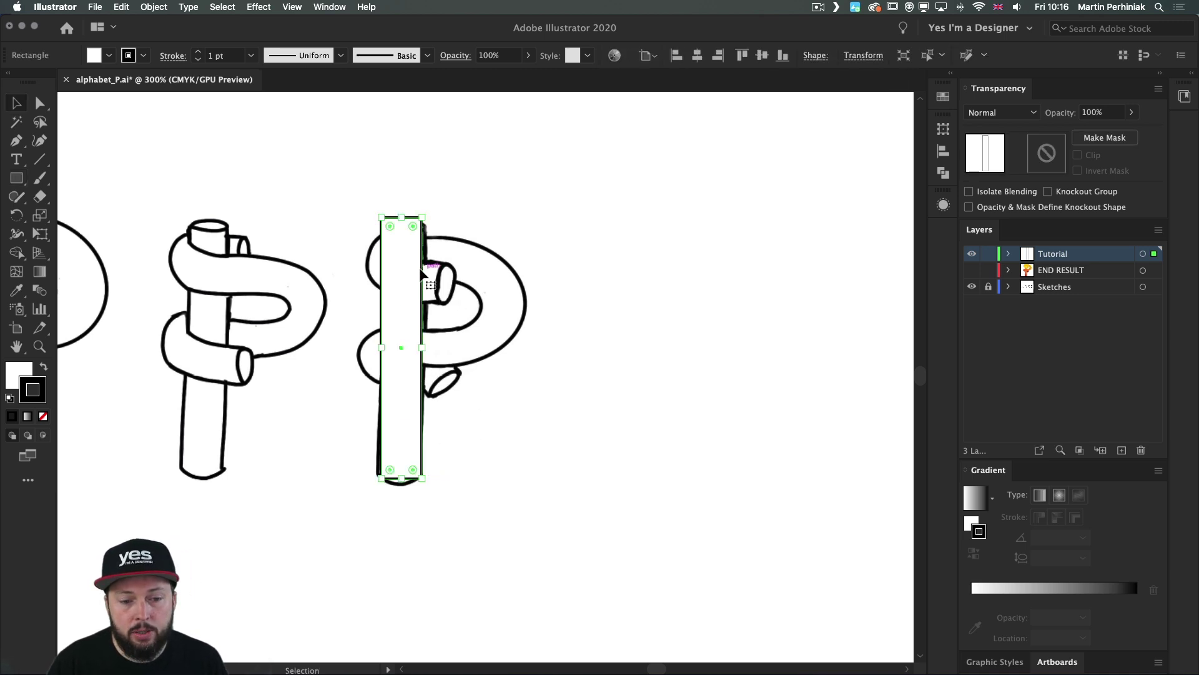
pyautogui.moveTo(419, 267); pyautogui.dragTo(636, 274)
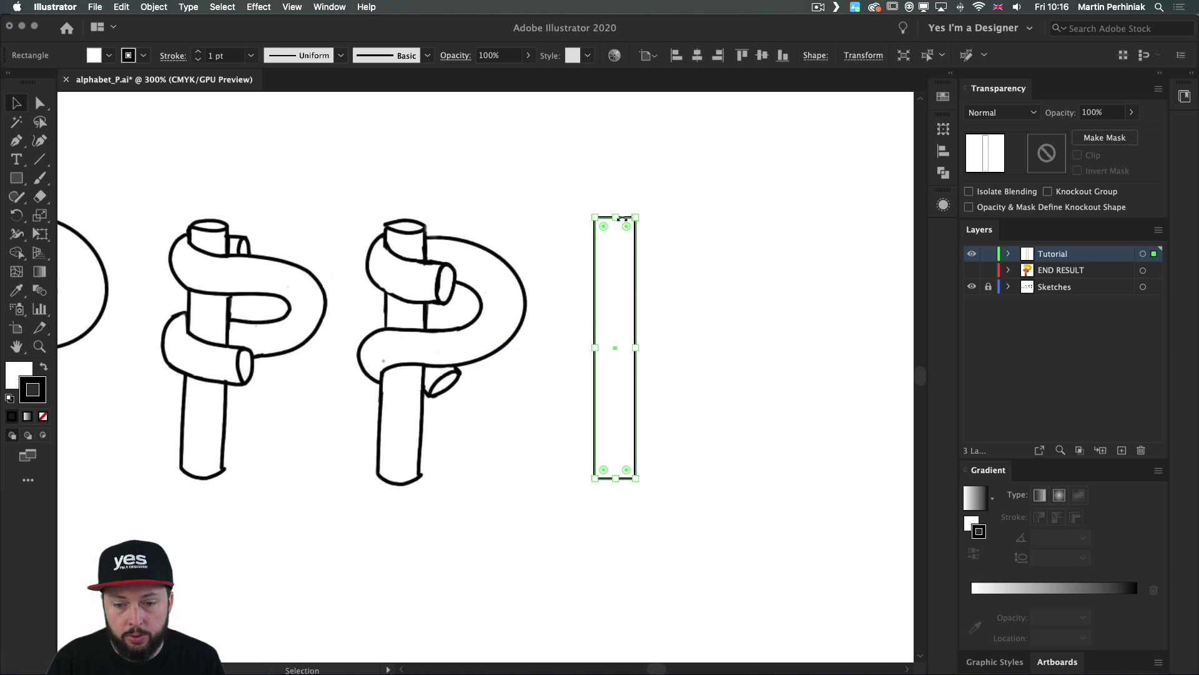
# Add an anchor point at the middle of the rectangle's top edge and another at the middle of its bottom edge.
pyautogui.press('p')
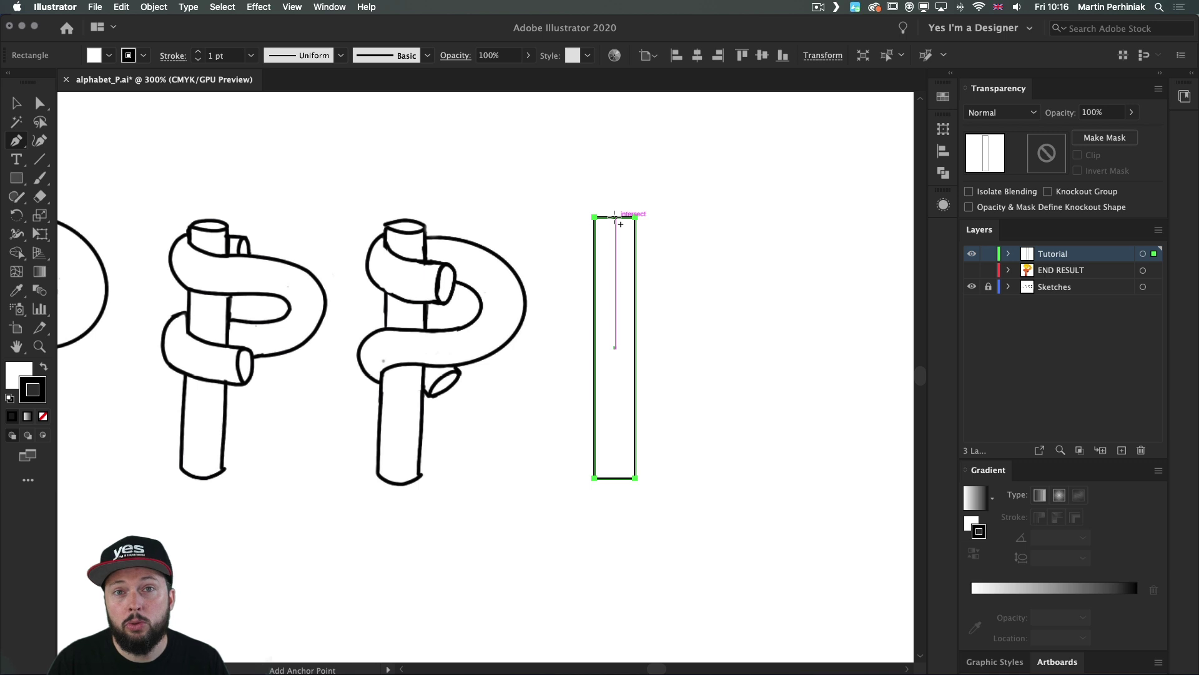
pyautogui.click(616, 217)
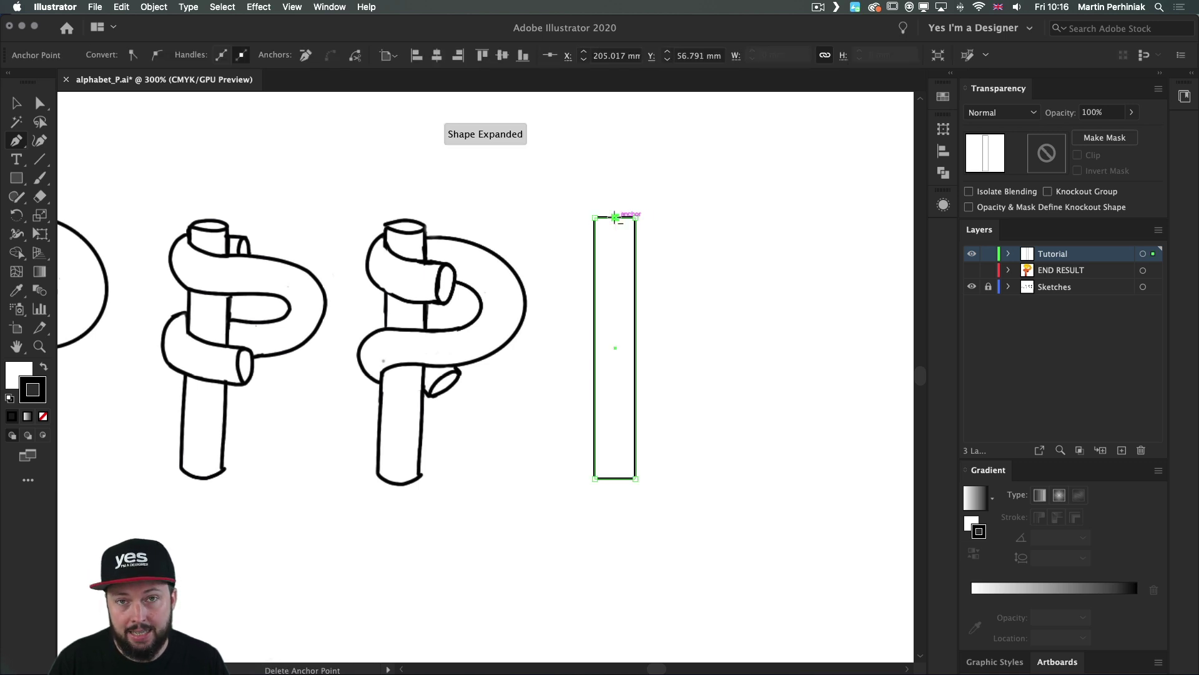
pyautogui.click(615, 478)
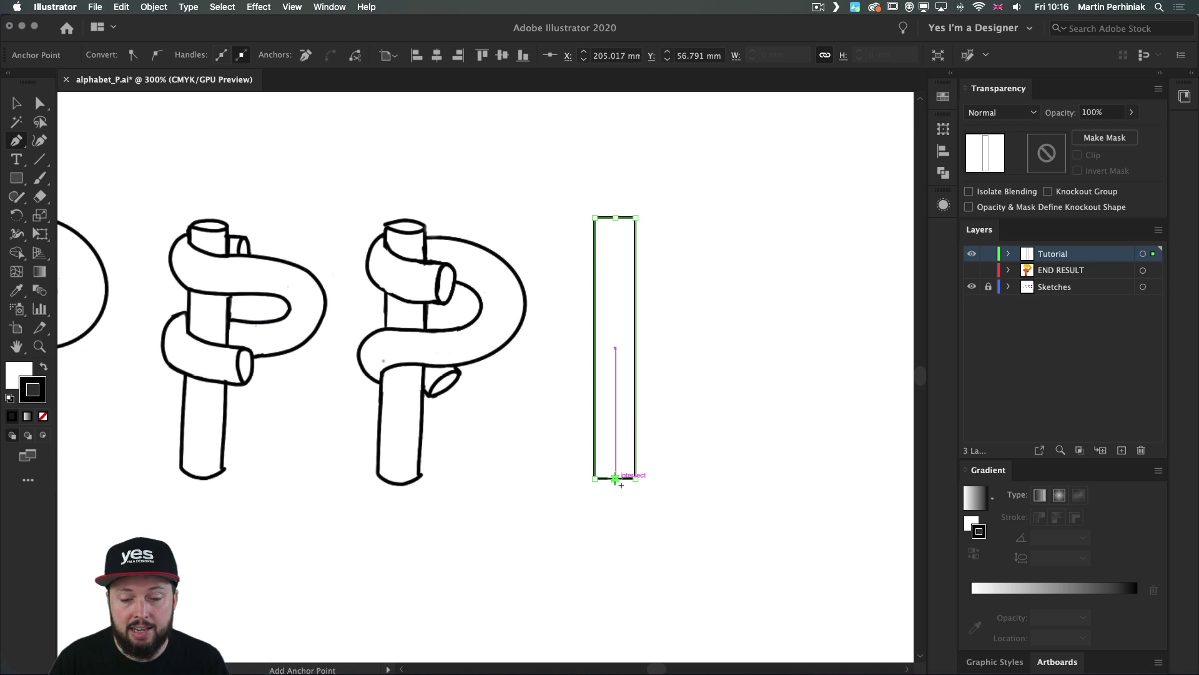
# Raise the rectangle's top middle anchor point by 3 mm and round its corner to a radius of about 6.2 mm.
pyautogui.press('a')
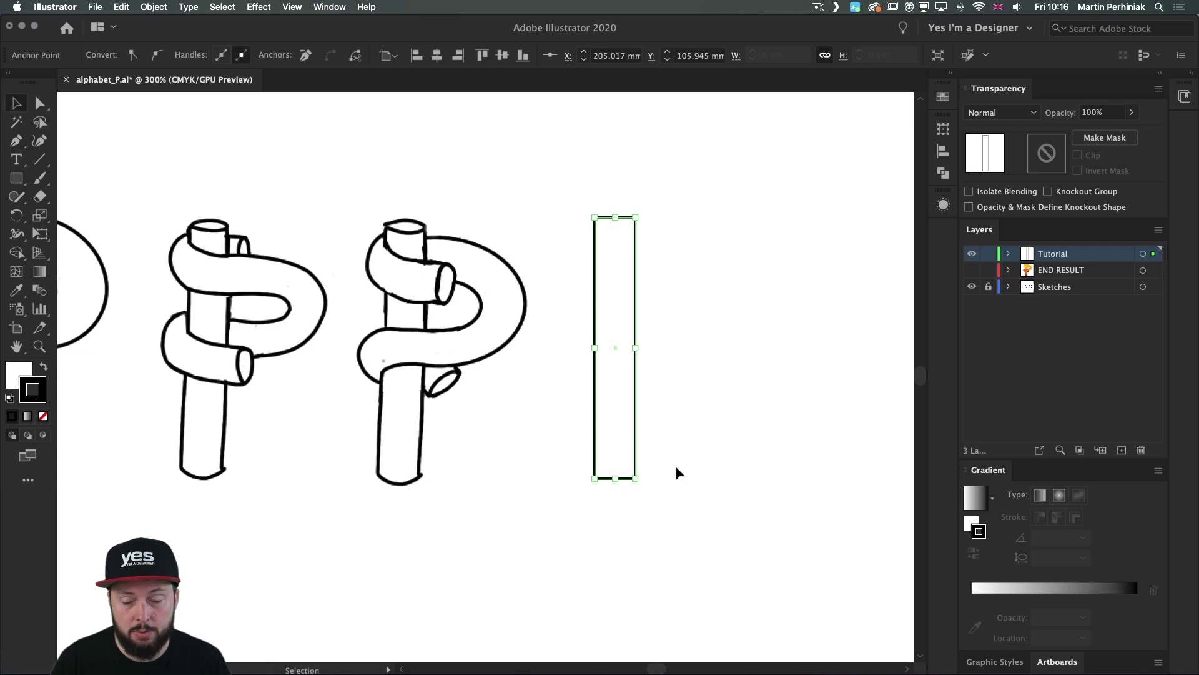
pyautogui.click(615, 218)
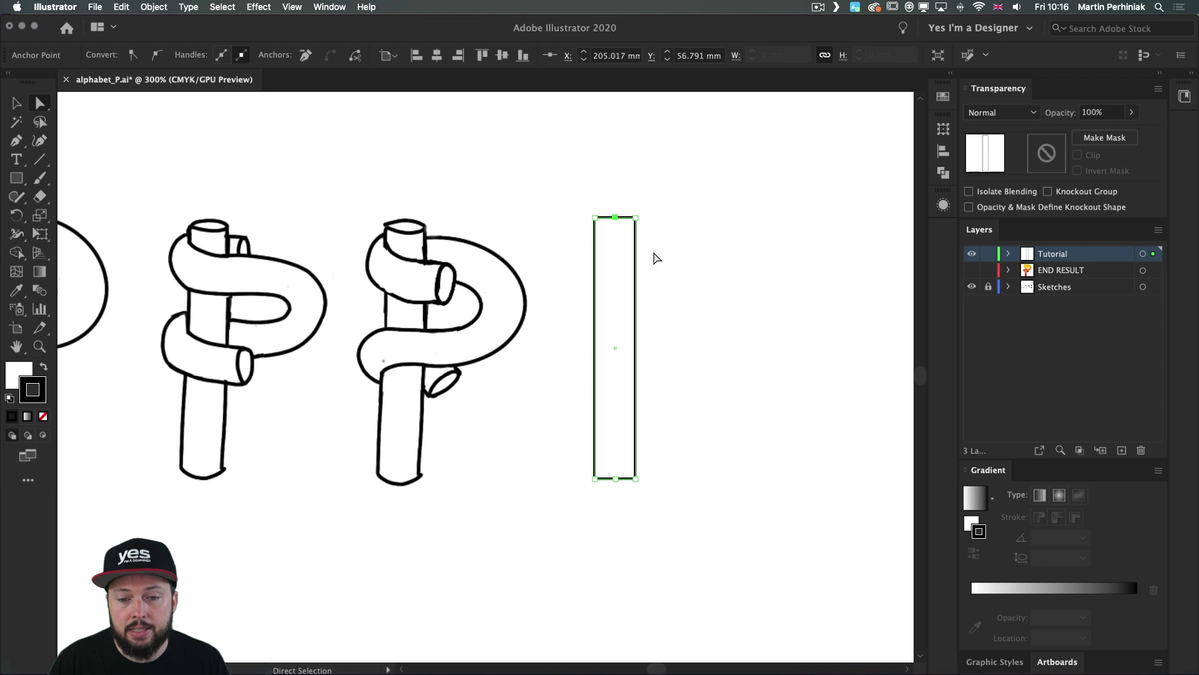
pyautogui.hotkey('shift', 'Up')
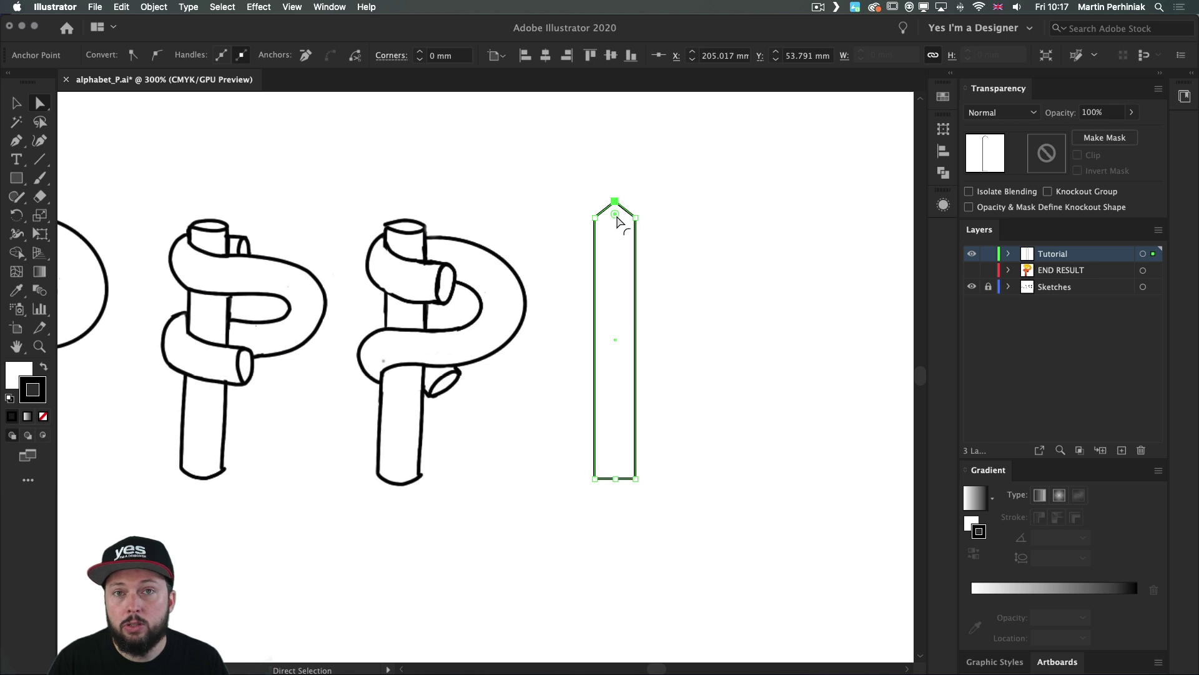
pyautogui.moveTo(615, 222); pyautogui.dragTo(616, 245)
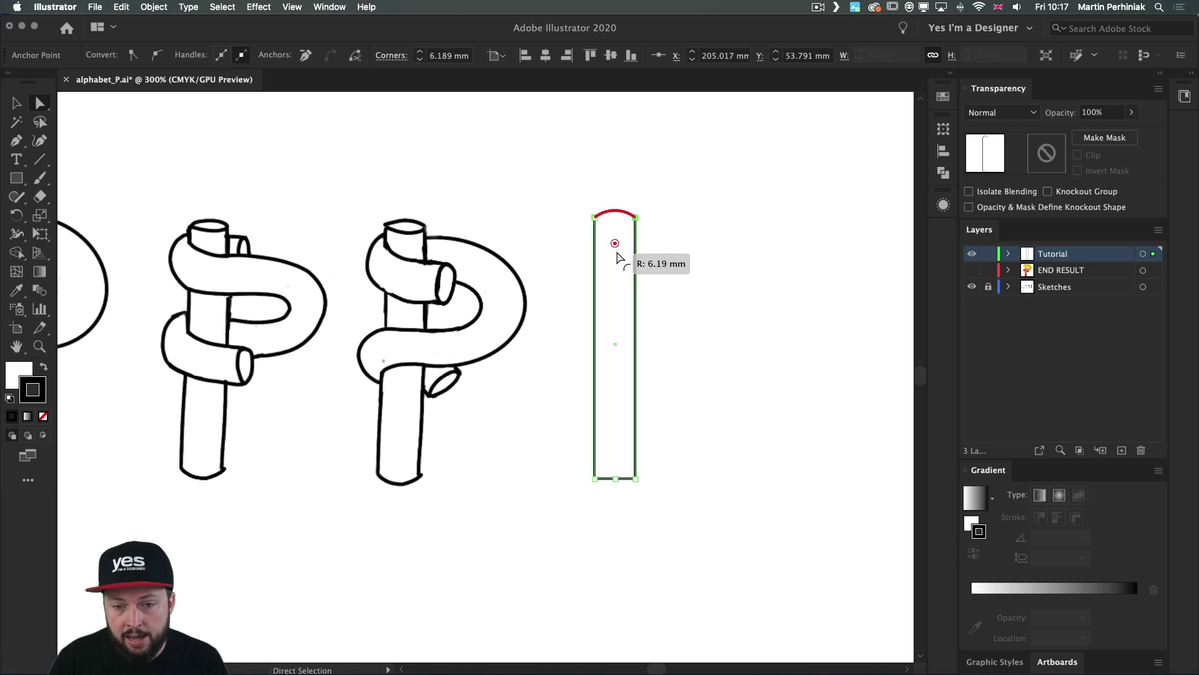
pyautogui.click(672, 249)
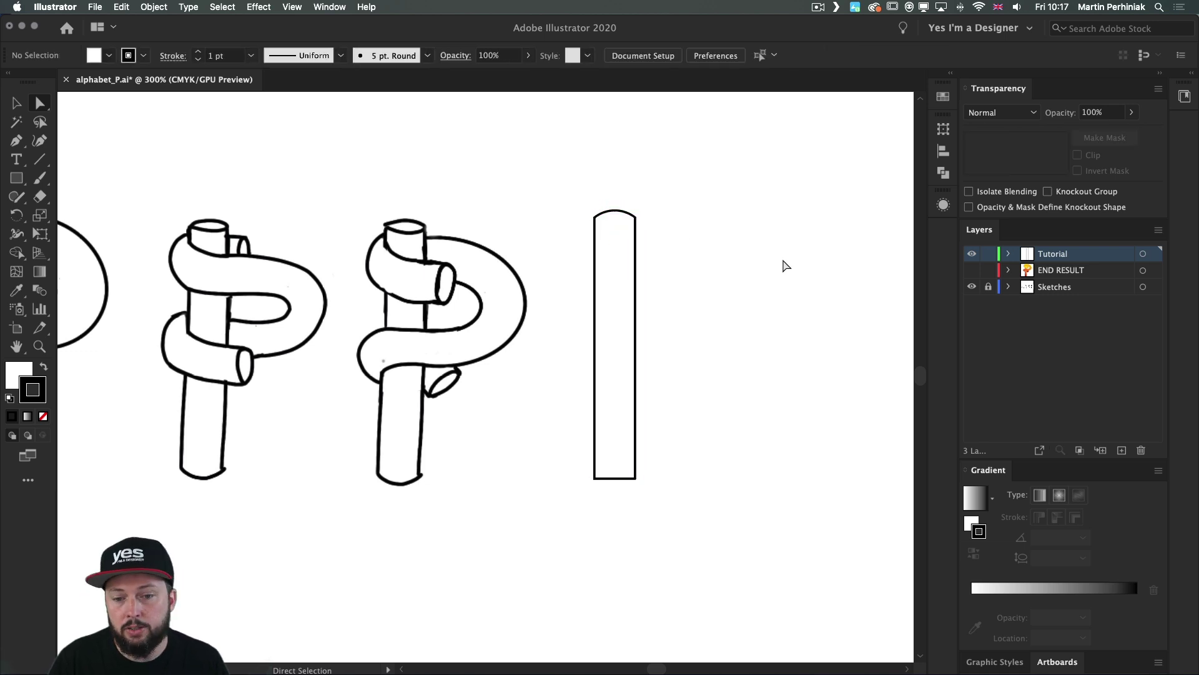
# Lower the bar's bottom middle anchor point by 3 mm and round its corner to a radius of about 6.2 mm.
pyautogui.click(616, 477)
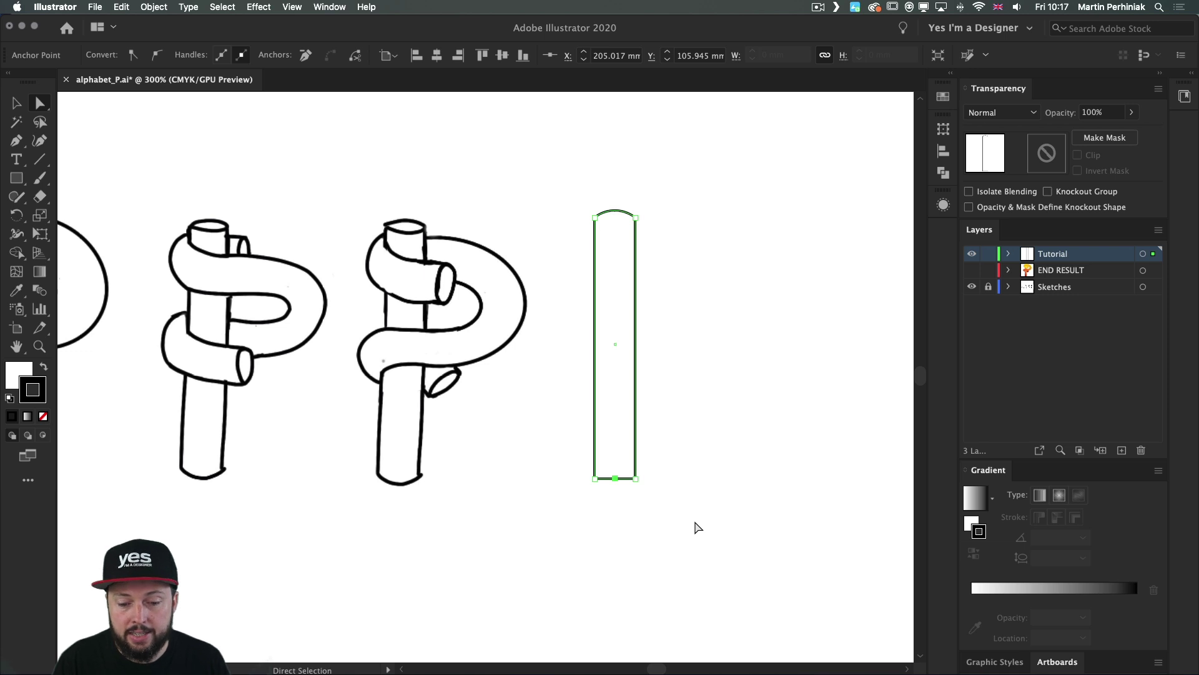
pyautogui.hotkey('shift', 'Down')
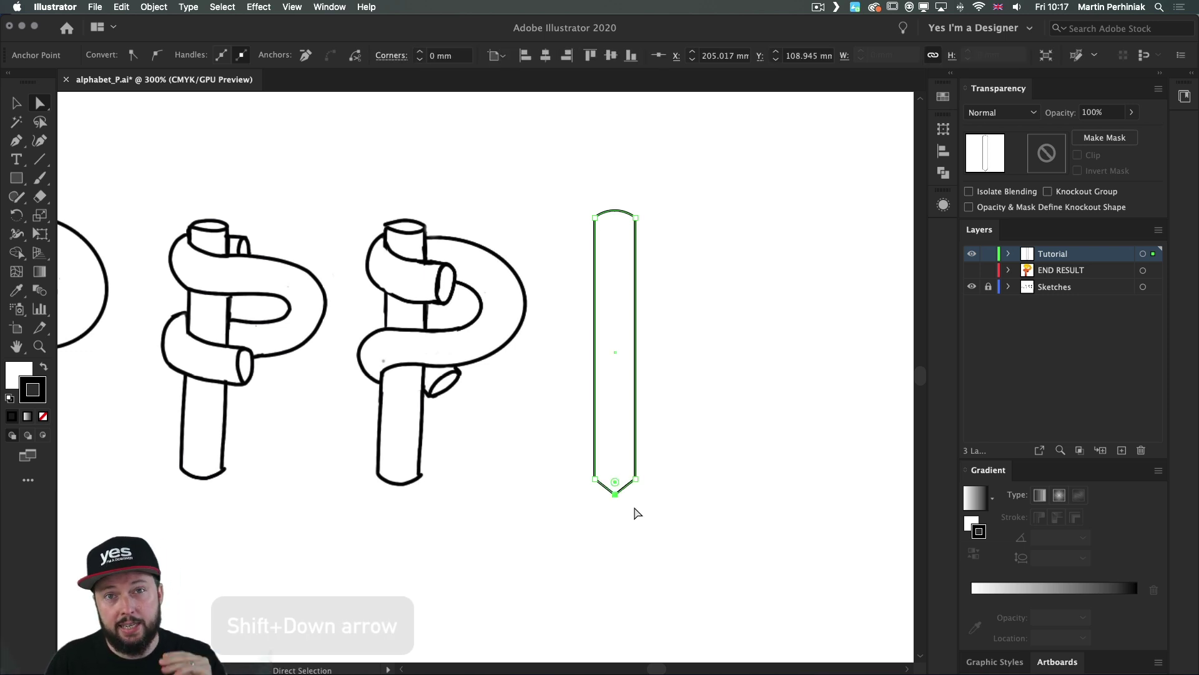
pyautogui.moveTo(615, 482); pyautogui.dragTo(616, 445)
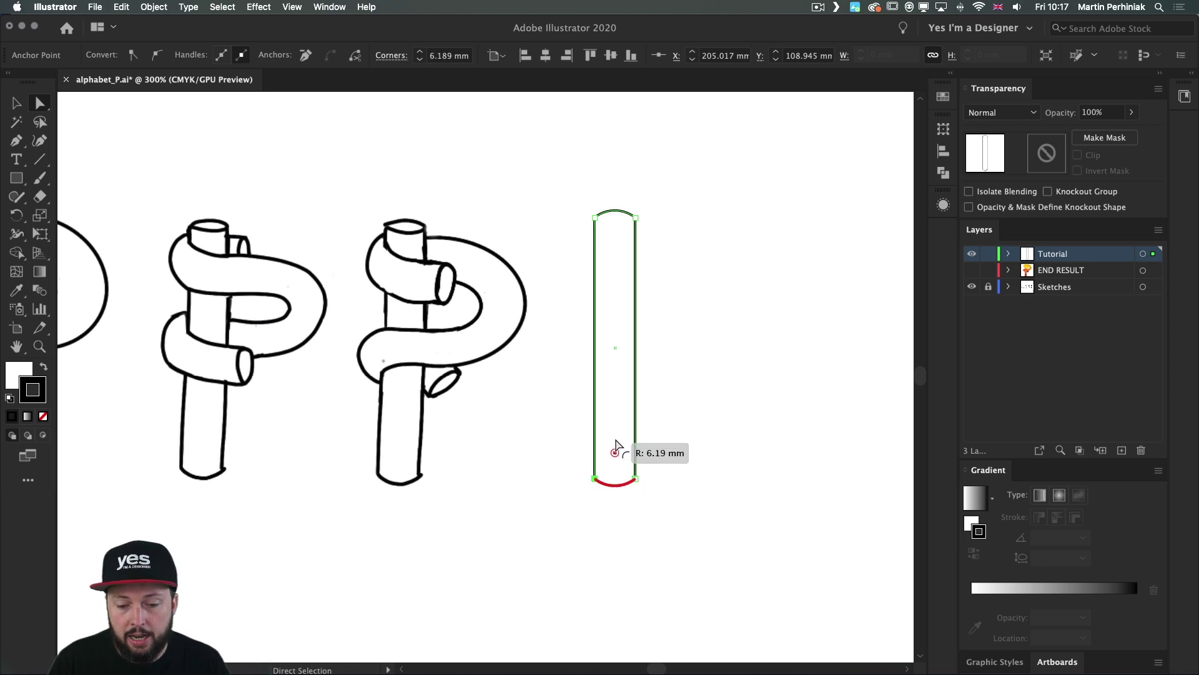
pyautogui.click(718, 399)
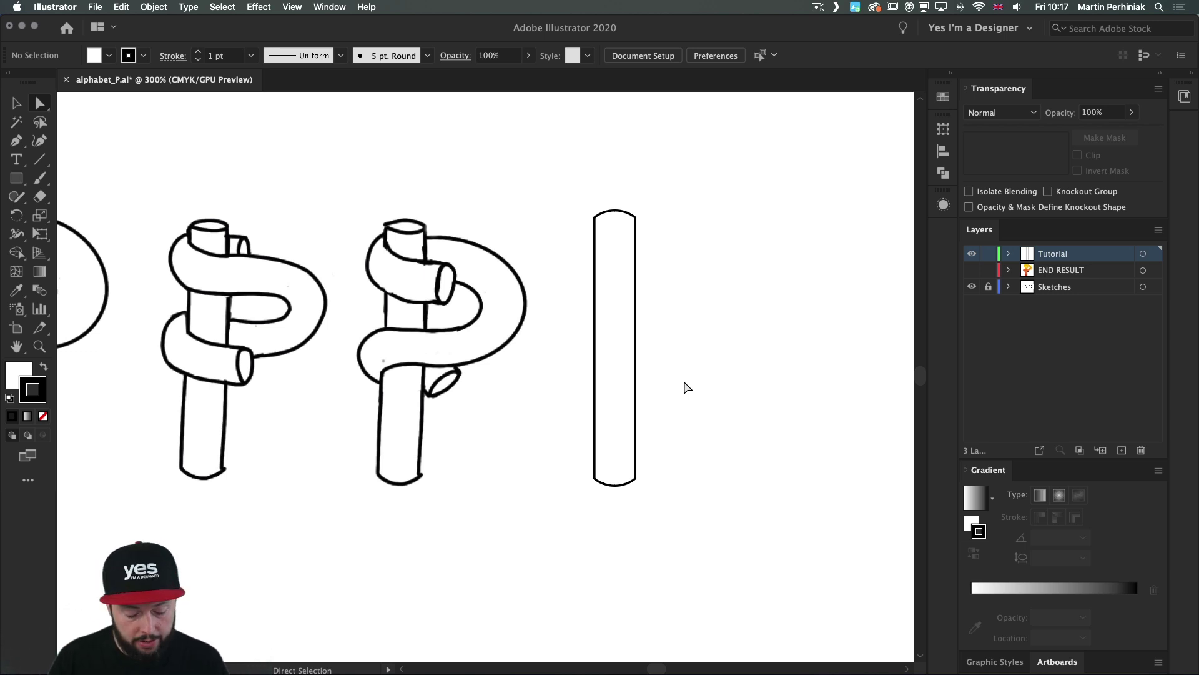
# Remove the bar's stroke and fill it with the yellow-to-red gradient swatch.
pyautogui.press('v')
pyautogui.click(634, 346)
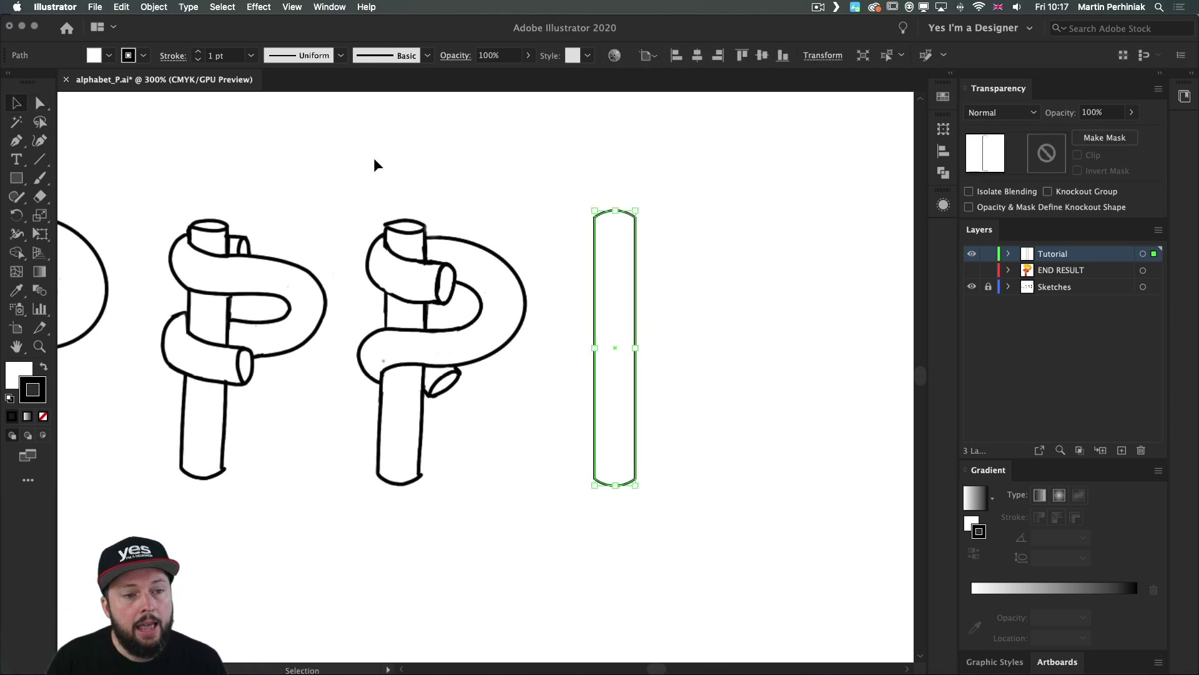
pyautogui.click(142, 56)
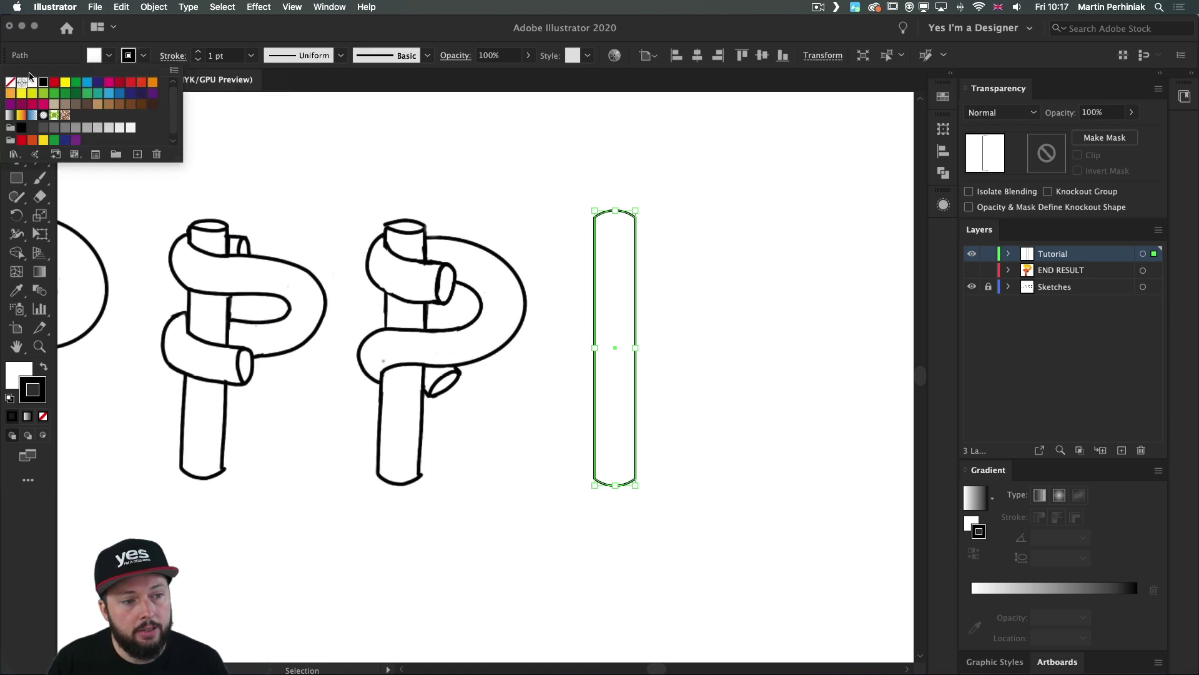
pyautogui.click(10, 82)
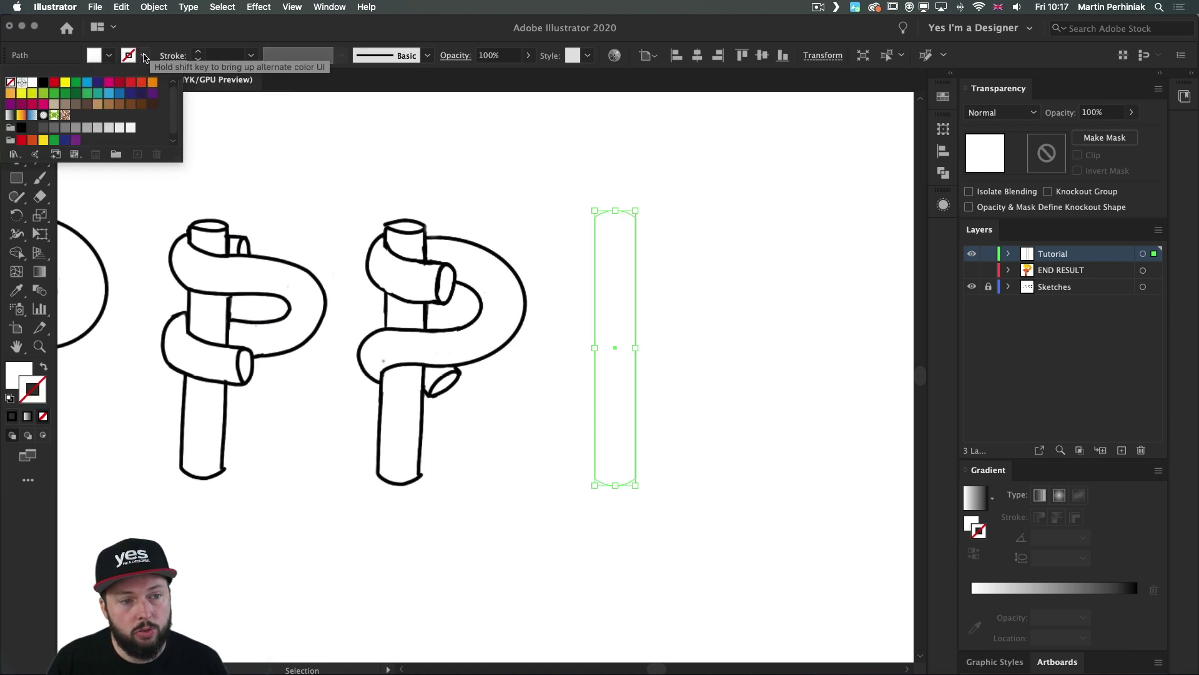
pyautogui.click(107, 56)
pyautogui.click(108, 56)
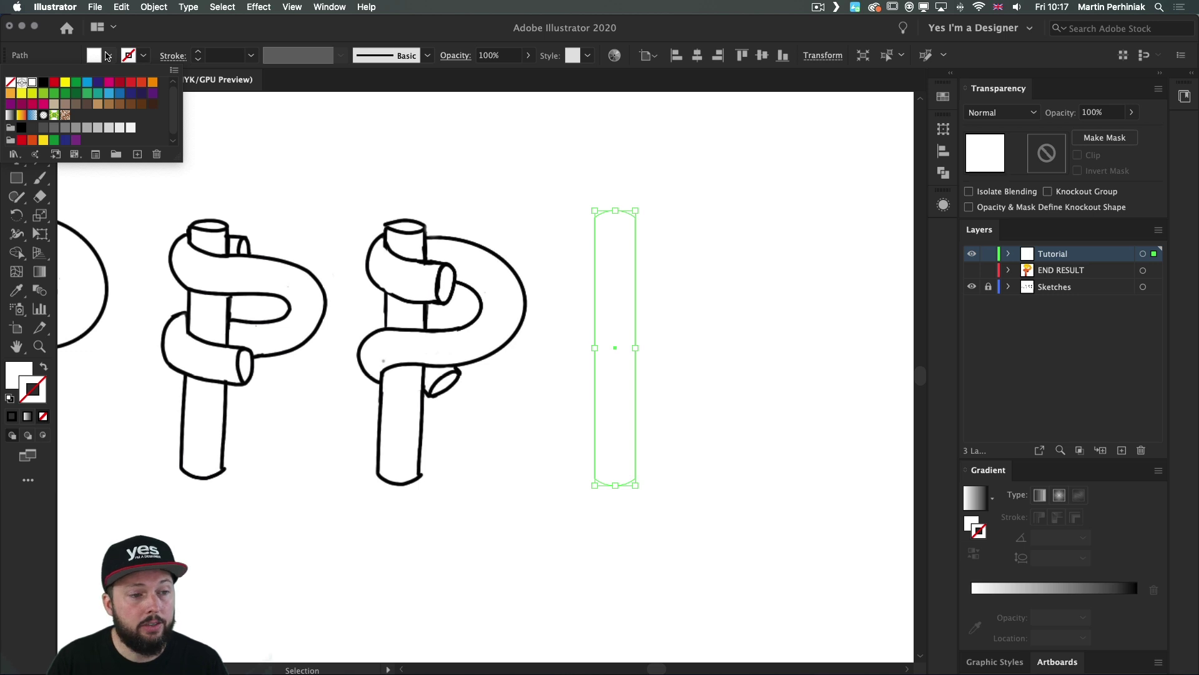
pyautogui.click(21, 115)
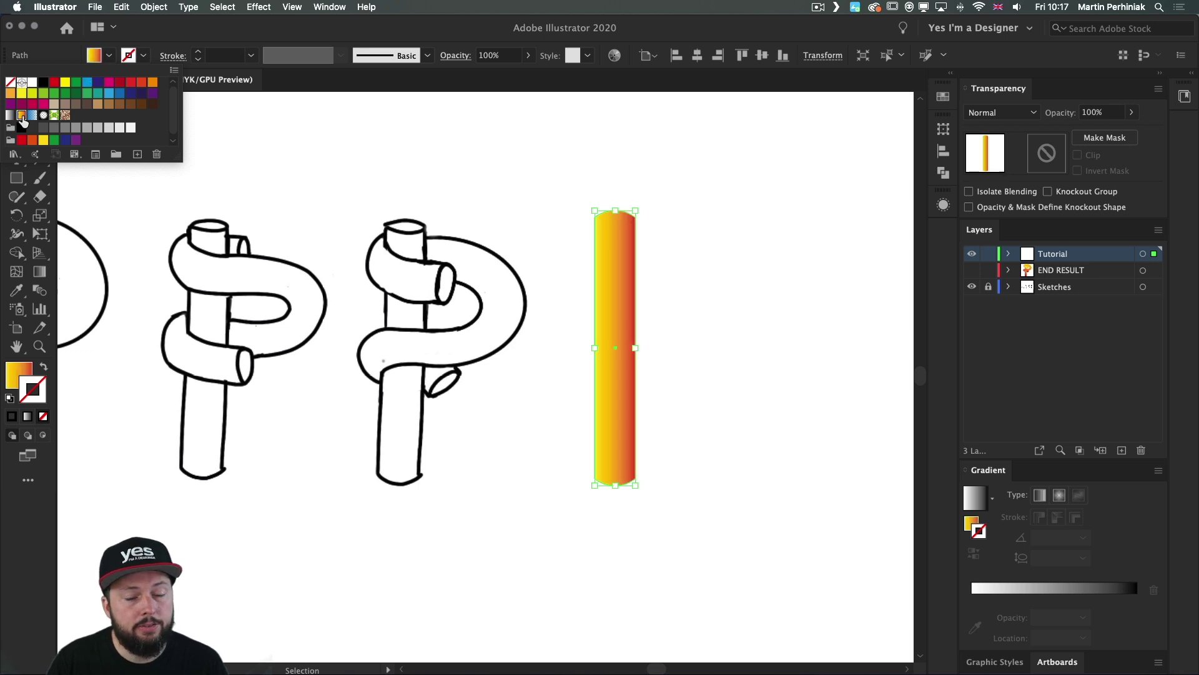
pyautogui.click(165, 34)
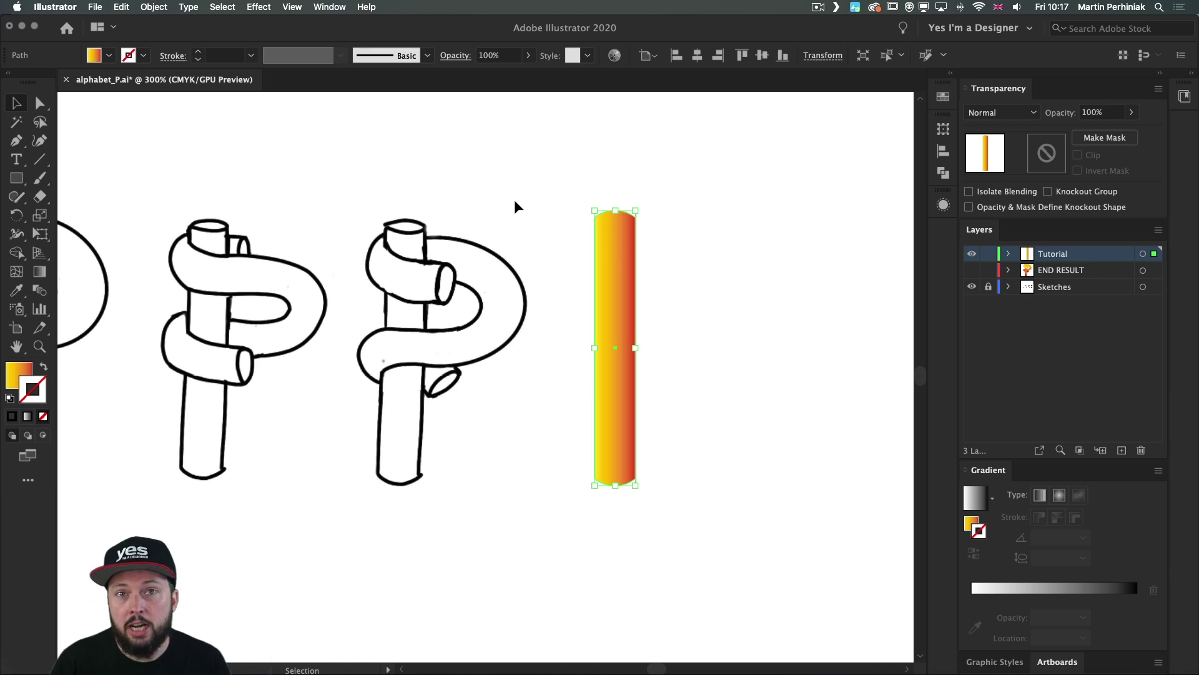
# Redirect the bar's linear gradient to run vertically, from yellow at the upper end to red just below the lower end.
pyautogui.press('x')
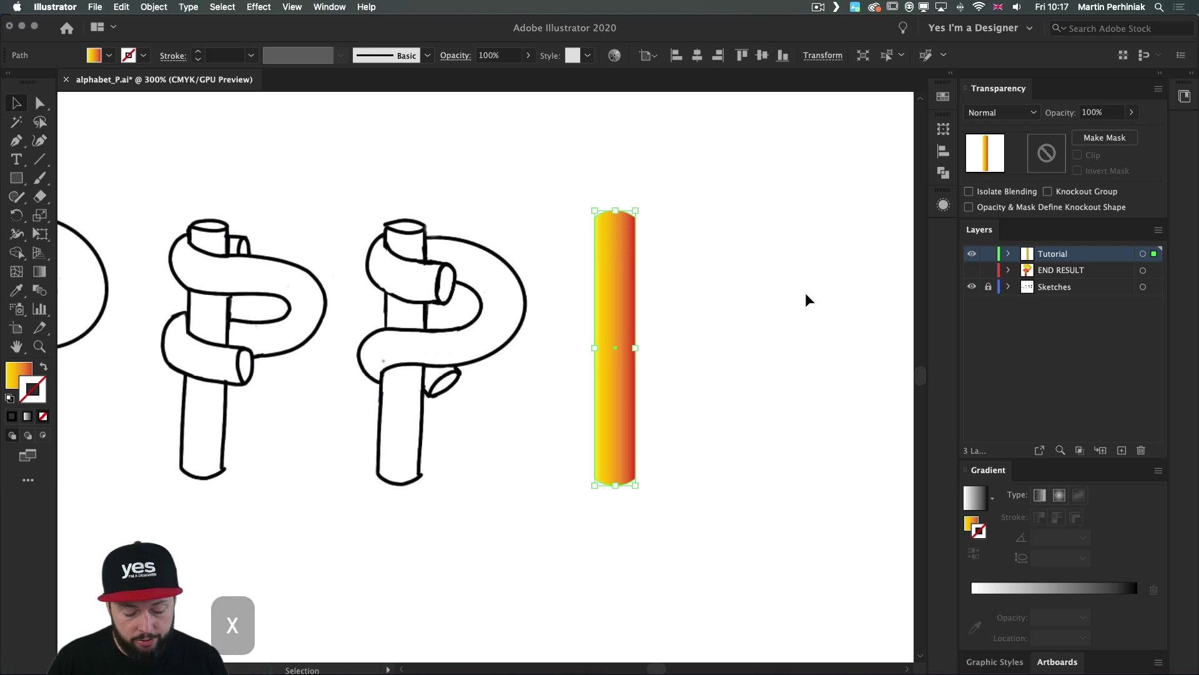
pyautogui.press('x')
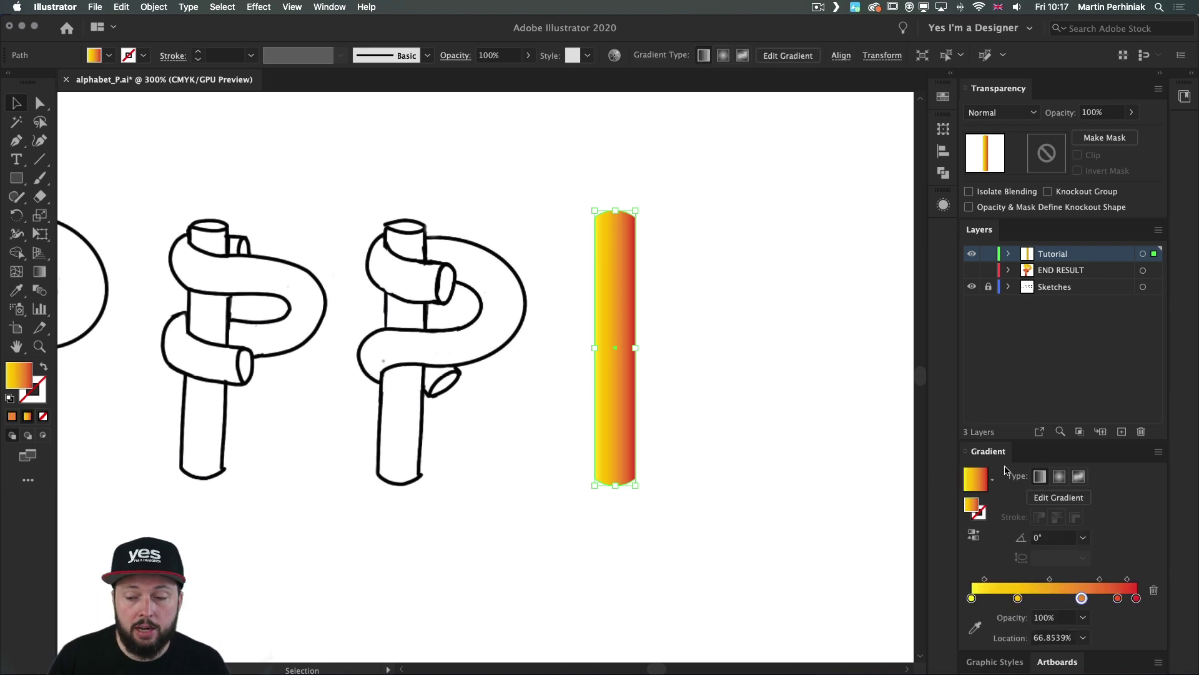
pyautogui.press('g')
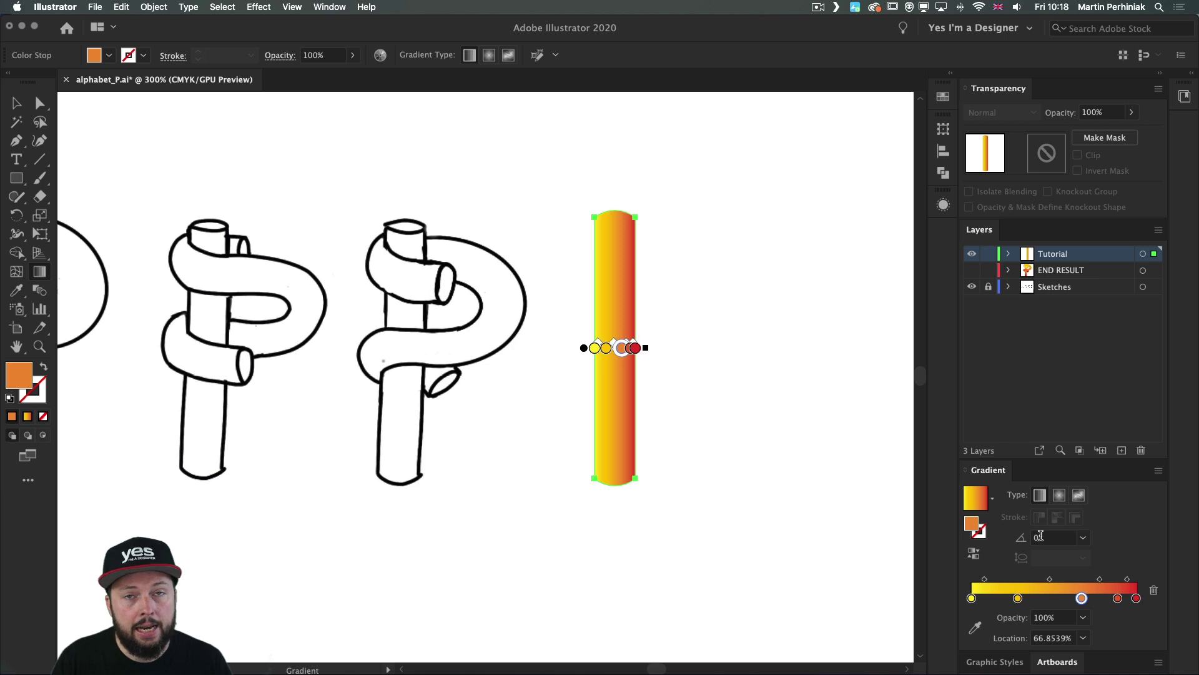
pyautogui.click(1083, 538)
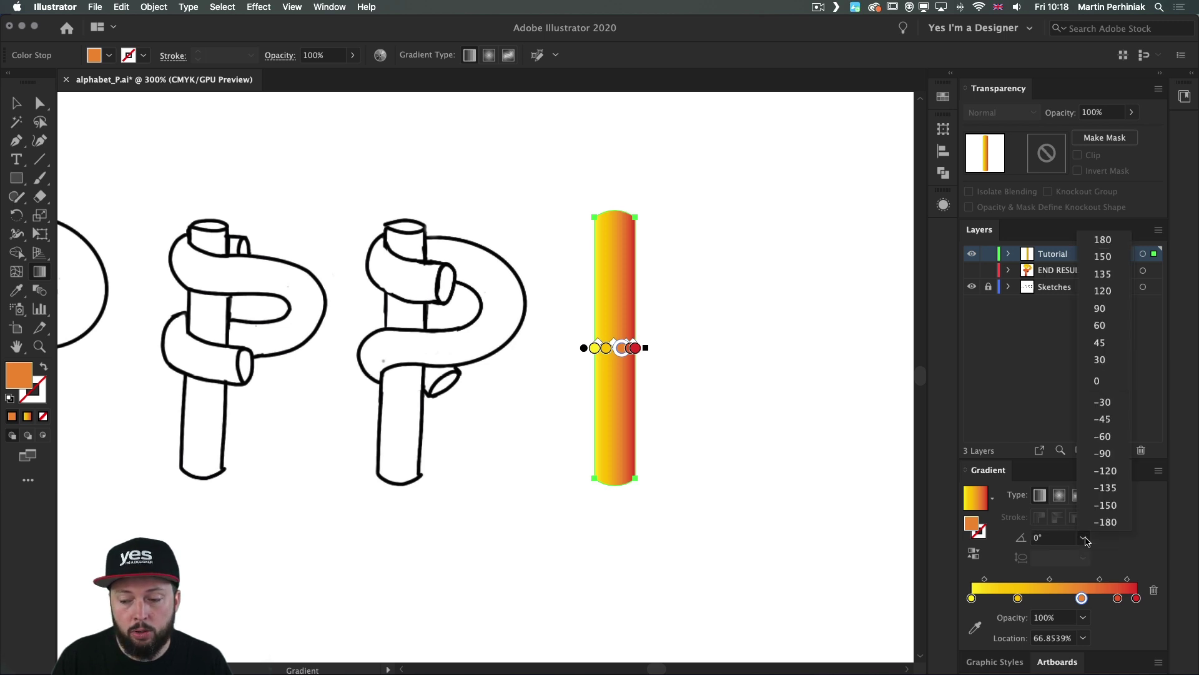
pyautogui.press('Escape')
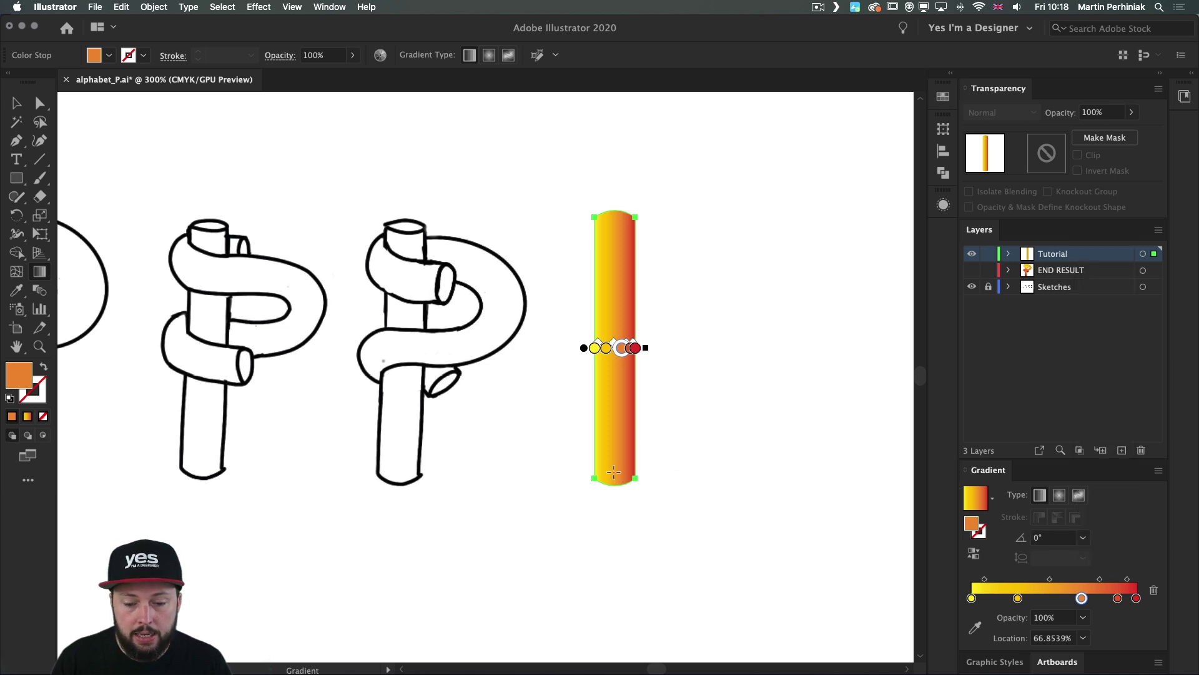
pyautogui.moveTo(614, 482); pyautogui.dragTo(616, 175)
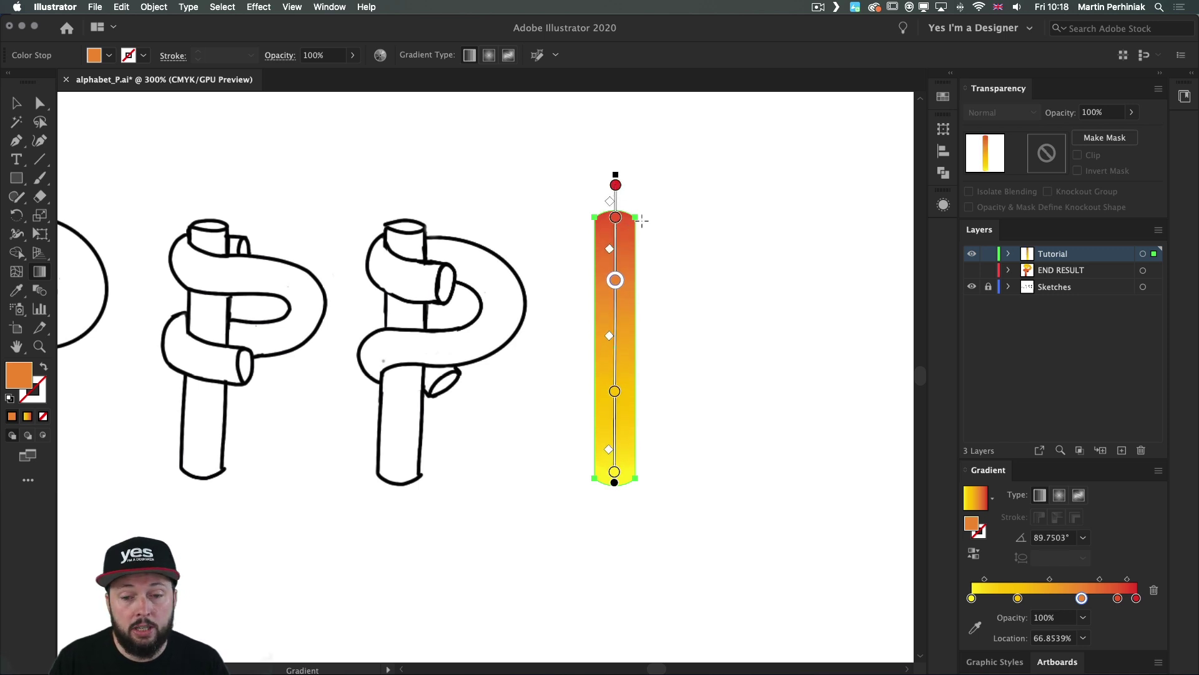
pyautogui.moveTo(636, 217); pyautogui.dragTo(646, 492)
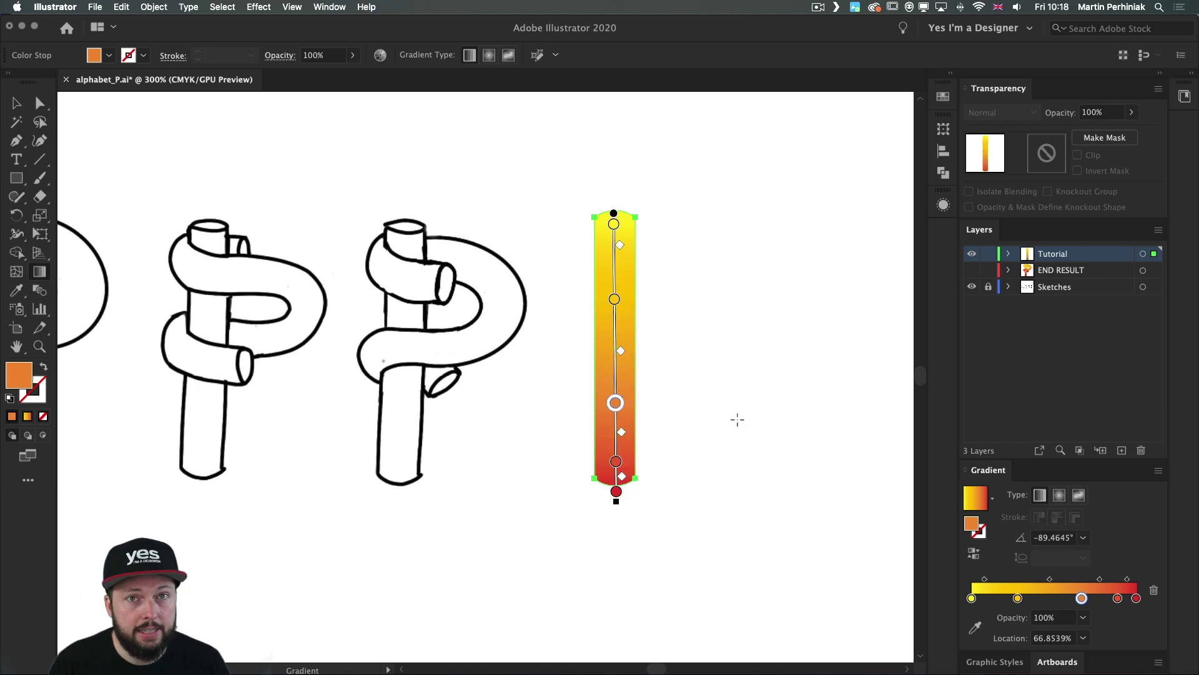
# Start a Pen path at the sketch's lower tube end with a curve point behind the stem, using no fill and the gradient as stroke.
pyautogui.press('super+shift+a')
pyautogui.press('p')
pyautogui.press('super+equal')
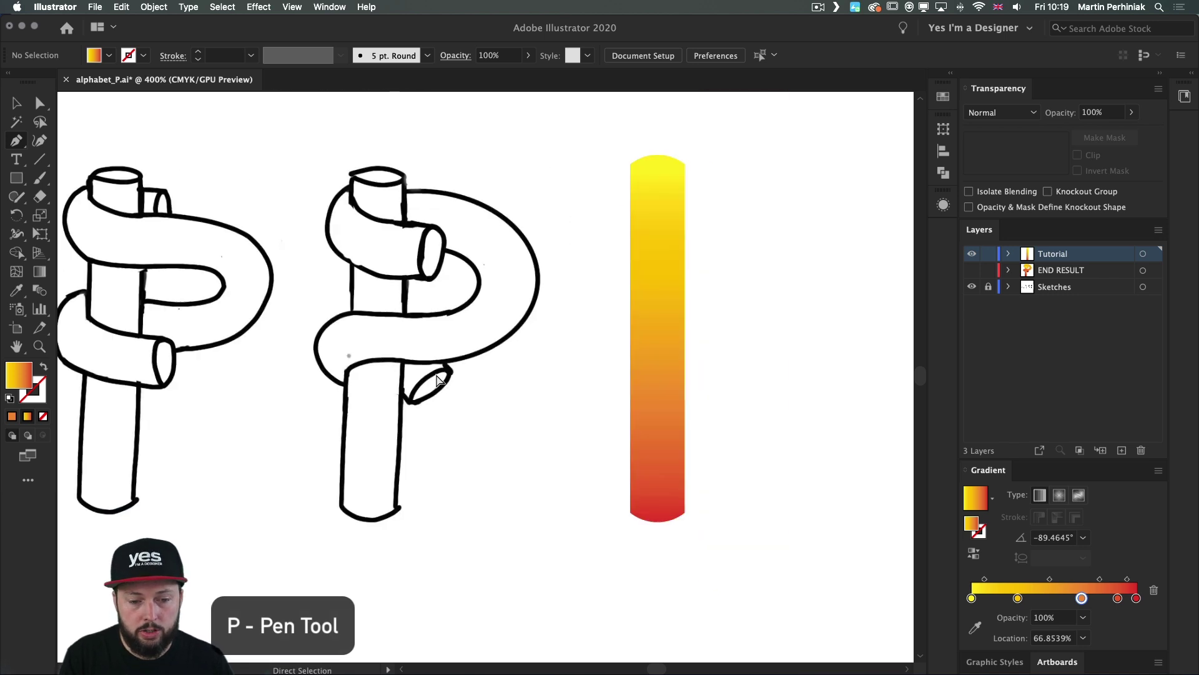
pyautogui.moveTo(437, 379); pyautogui.dragTo(475, 373)
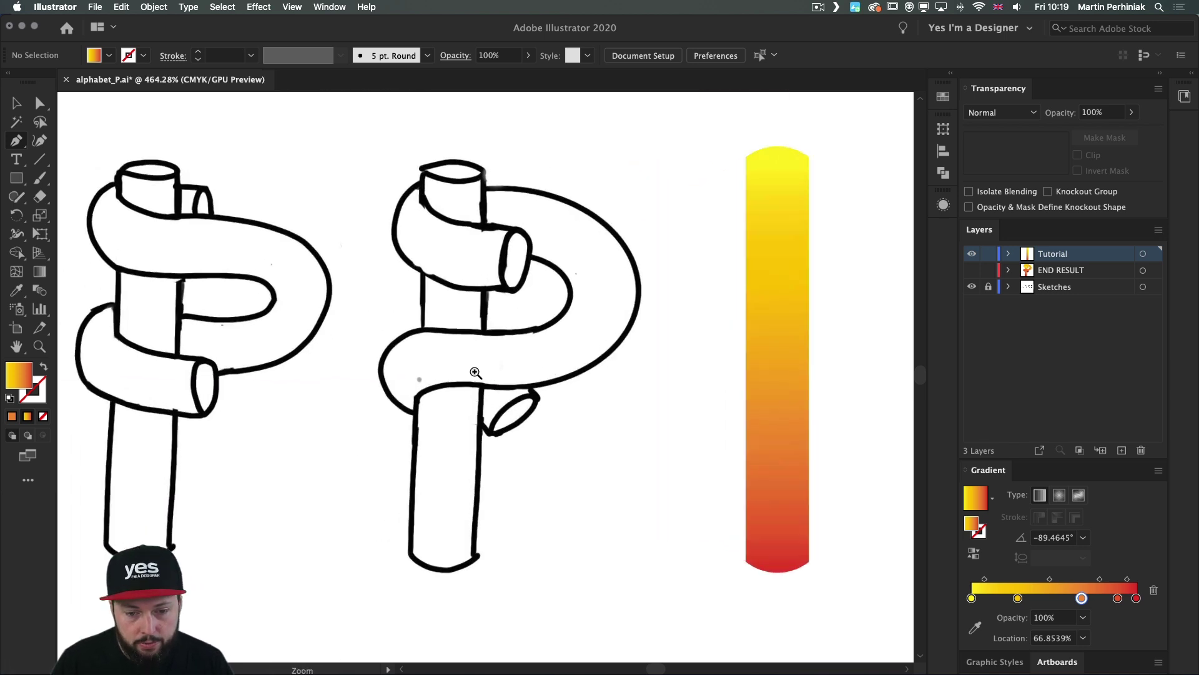
pyautogui.click(512, 414)
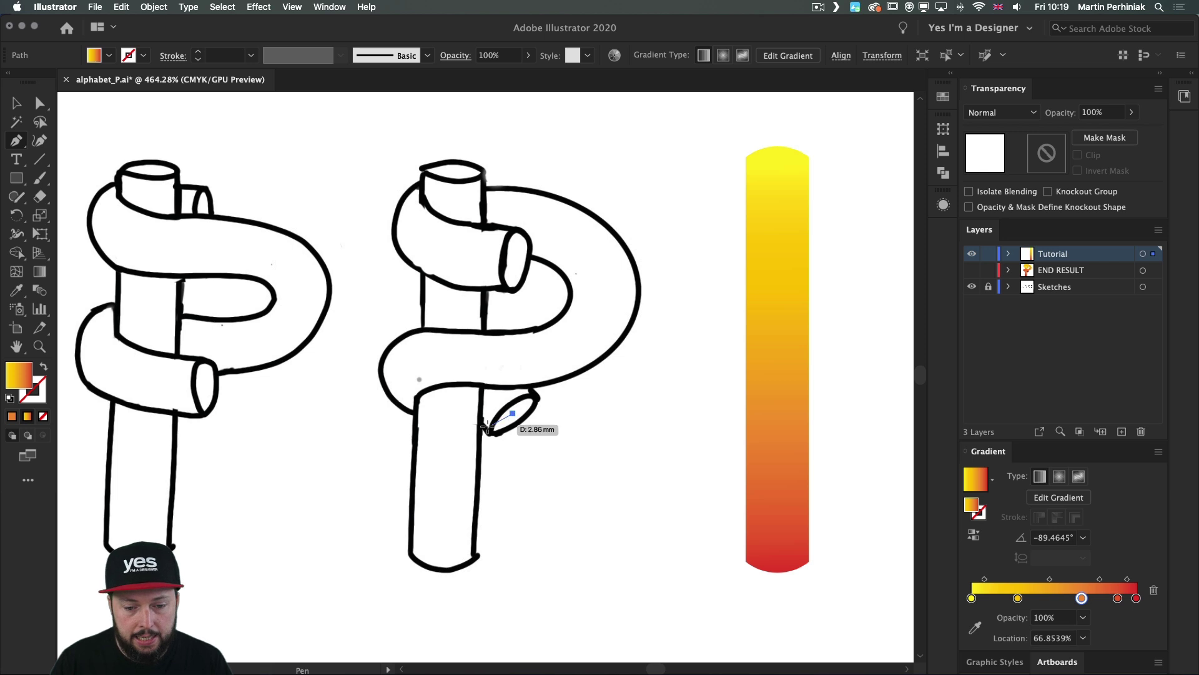
pyautogui.click(432, 379)
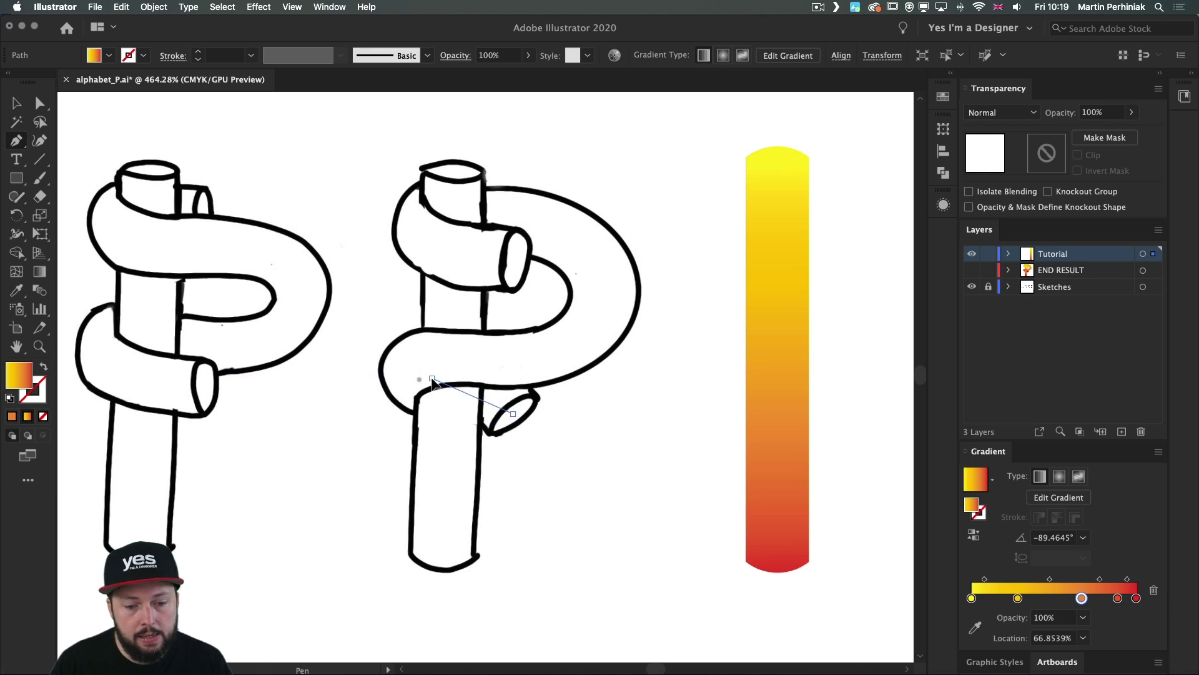
pyautogui.moveTo(434, 382); pyautogui.dragTo(372, 378)
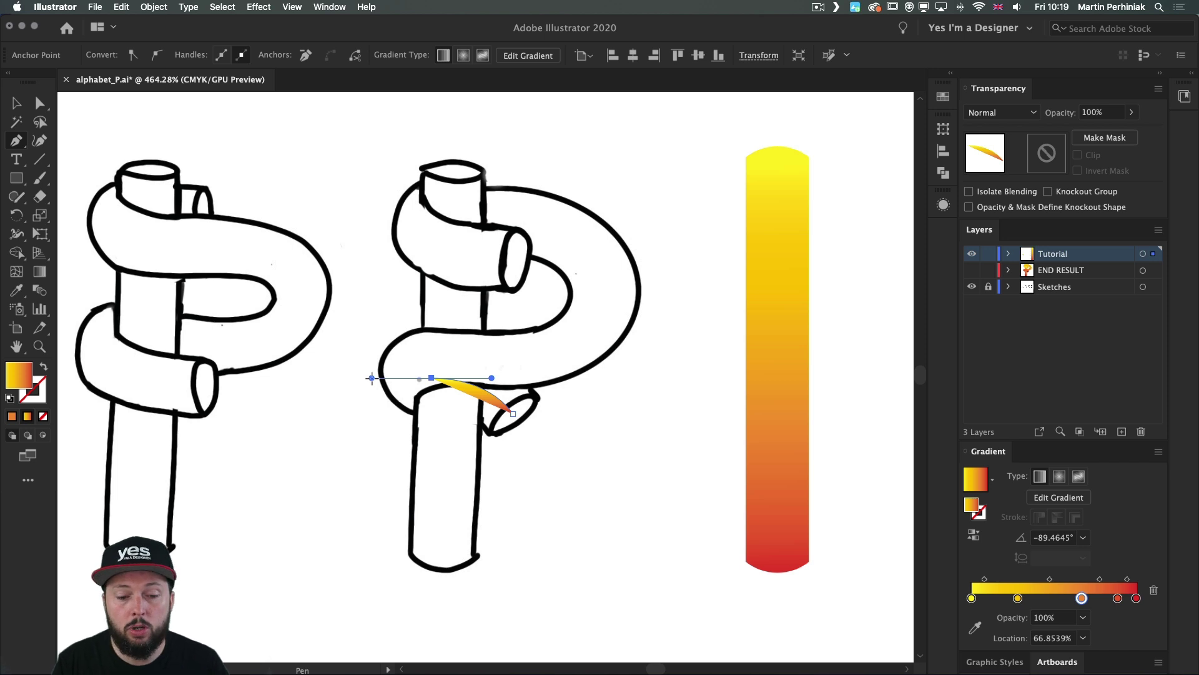
pyautogui.hotkey('shift', 'x')
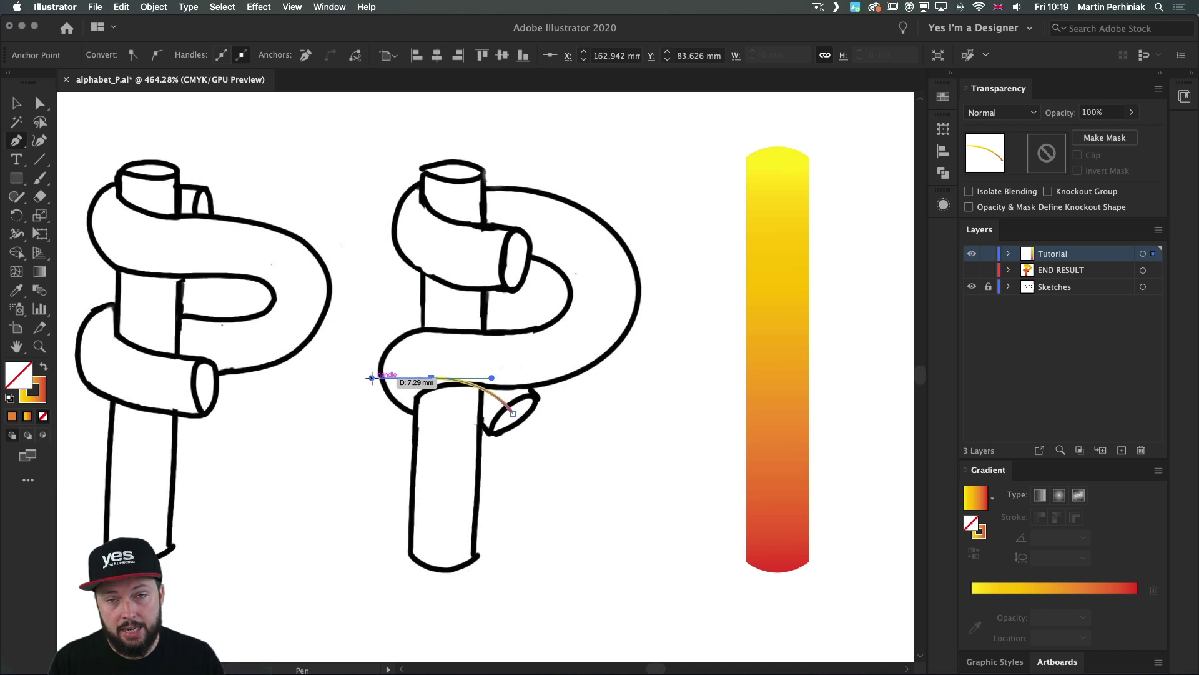
# Continue the path along the centre of the sketched tube, around the lower bend, the bowl and the upper bend to the tube's upper open end.
pyautogui.moveTo(371, 378); pyautogui.dragTo(372, 377)
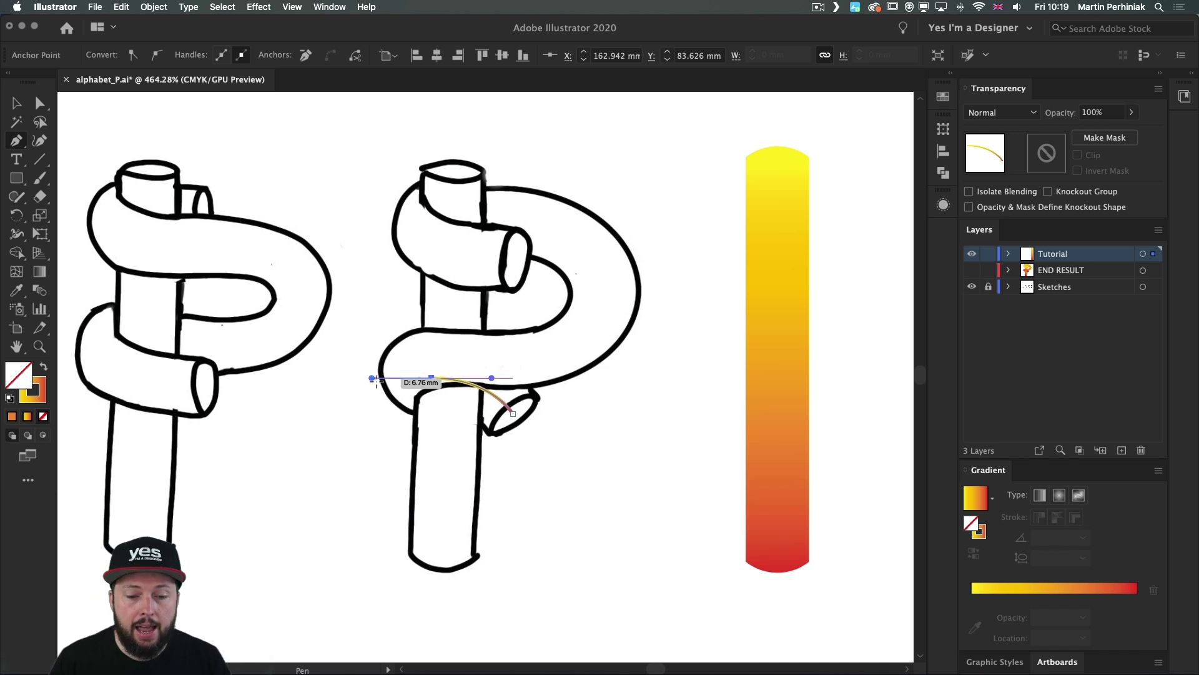
pyautogui.moveTo(451, 360); pyautogui.dragTo(502, 363)
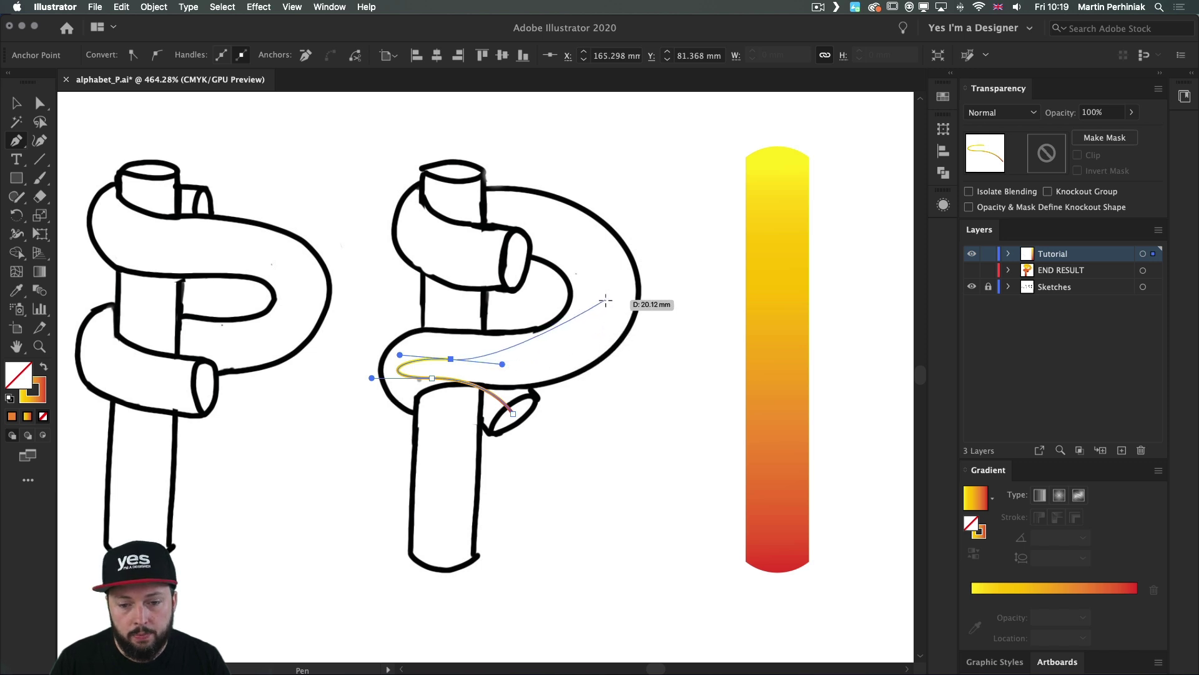
pyautogui.moveTo(600, 363); pyautogui.dragTo(609, 236)
pyautogui.moveTo(494, 216); pyautogui.dragTo(412, 242)
pyautogui.moveTo(502, 258); pyautogui.dragTo(561, 259)
pyautogui.press('v')
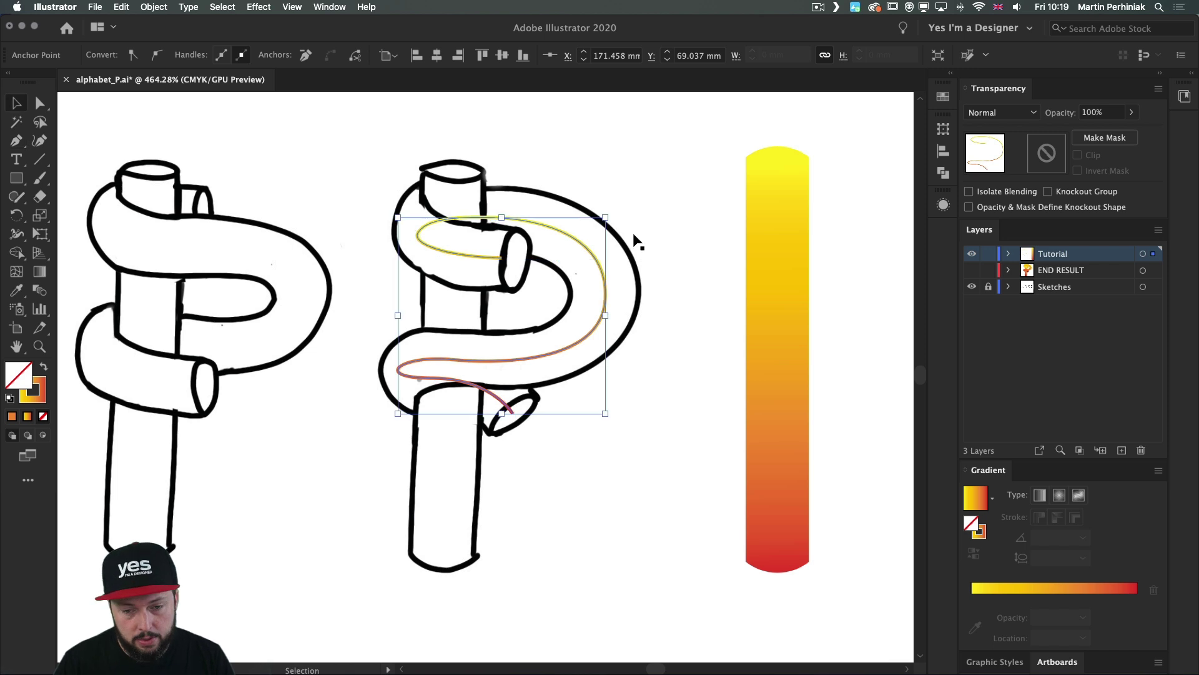
pyautogui.click(684, 216)
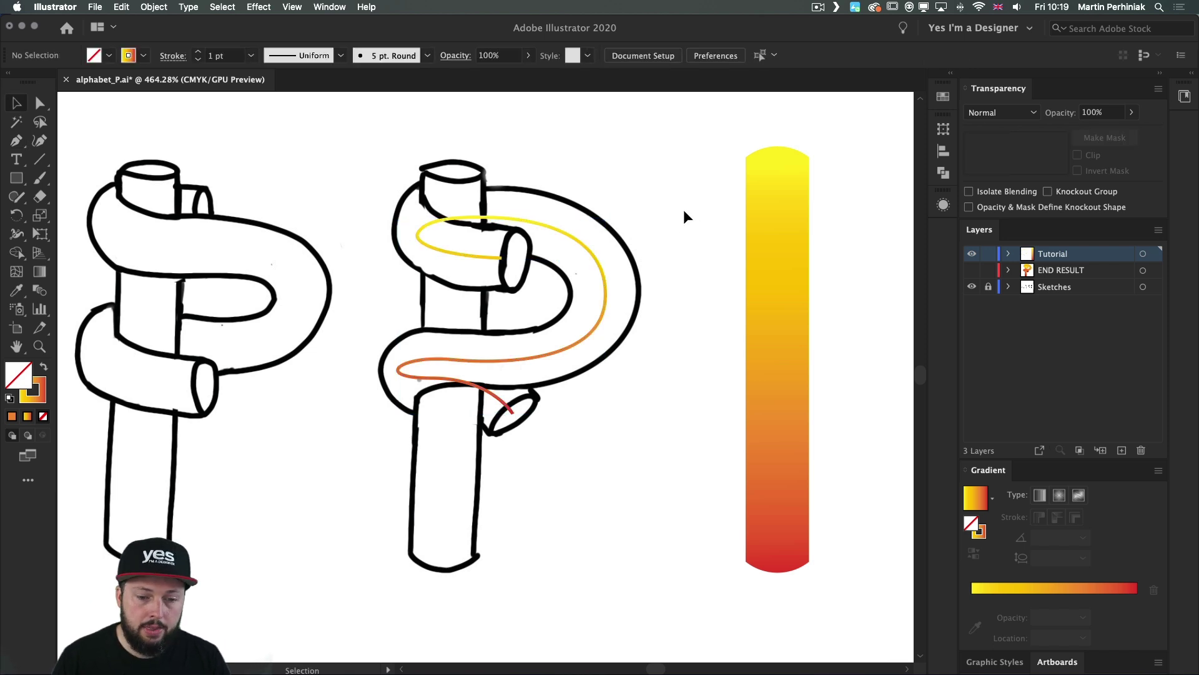
# Shorten and slightly tilt the outward handle of the anchor point at the path's lower left bend.
pyautogui.click(512, 360)
pyautogui.press('a')
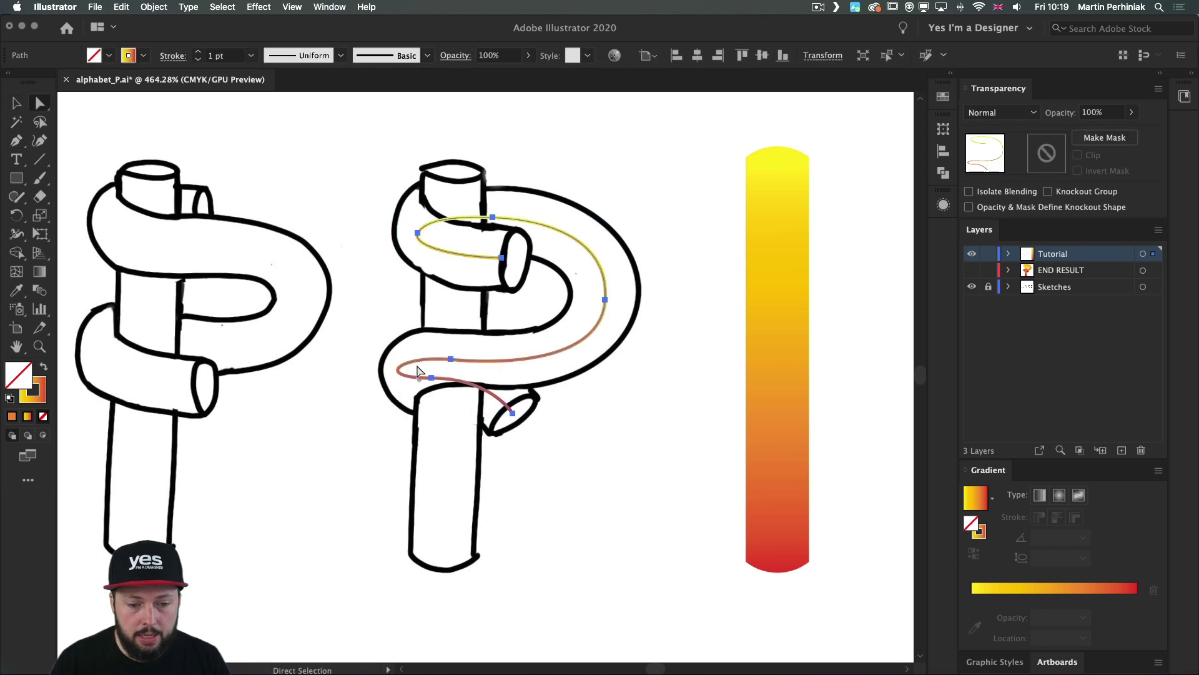
pyautogui.click(431, 377)
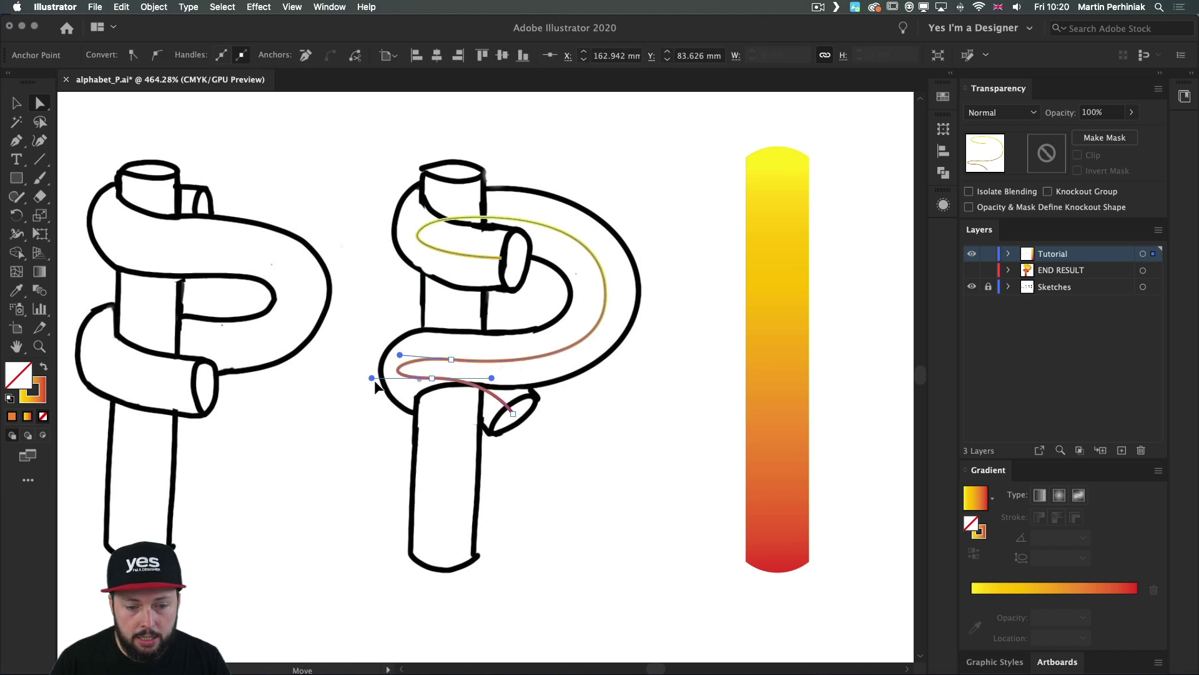
pyautogui.moveTo(373, 378); pyautogui.dragTo(387, 376)
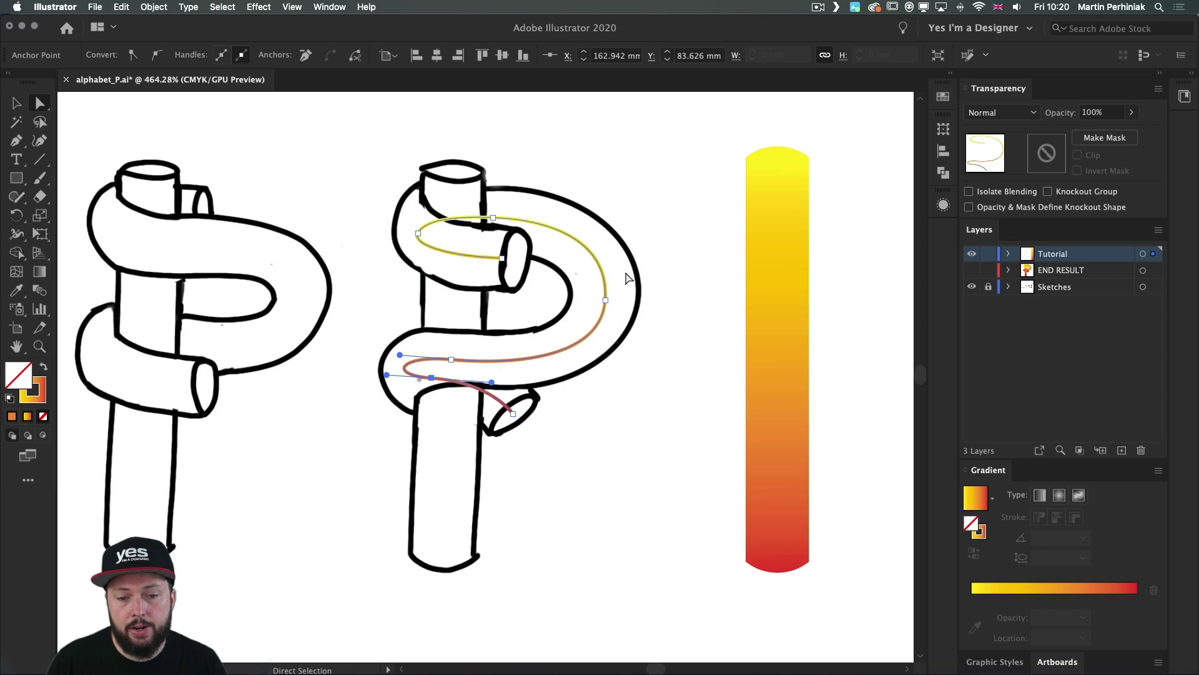
pyautogui.press('v')
pyautogui.click(706, 266)
# Set the curved path's stroke weight to 20 pt.
pyautogui.click(605, 293)
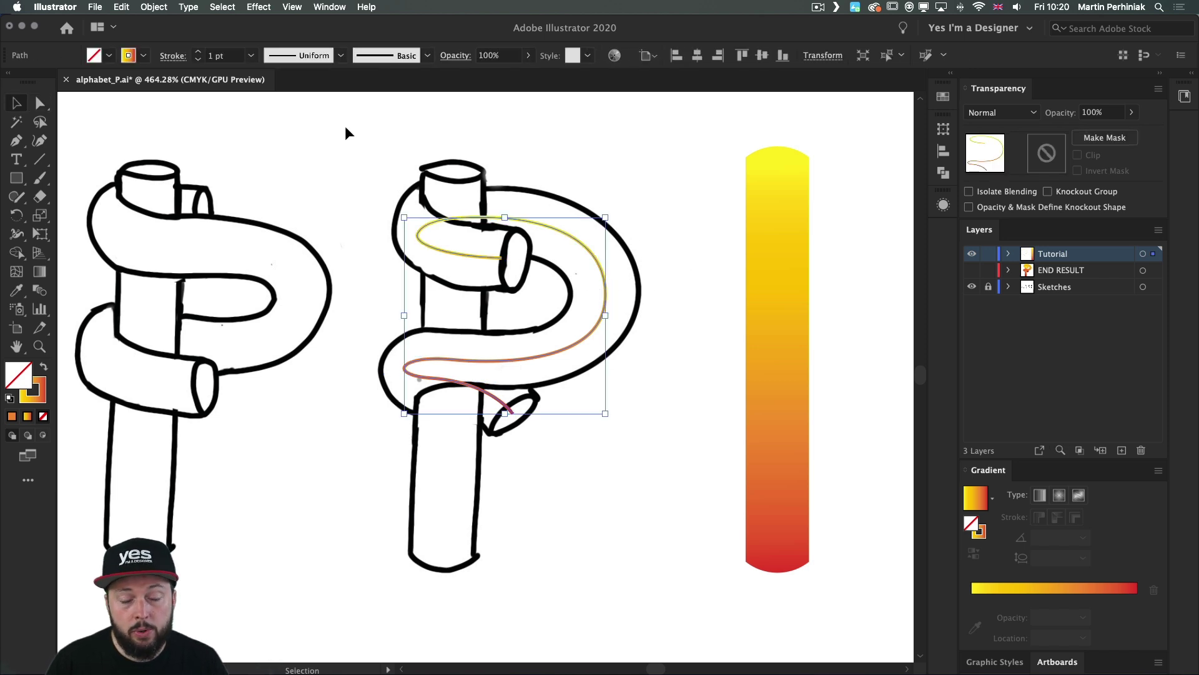
pyautogui.keyDown('shift'); pyautogui.click(195, 52); pyautogui.keyUp('shift')
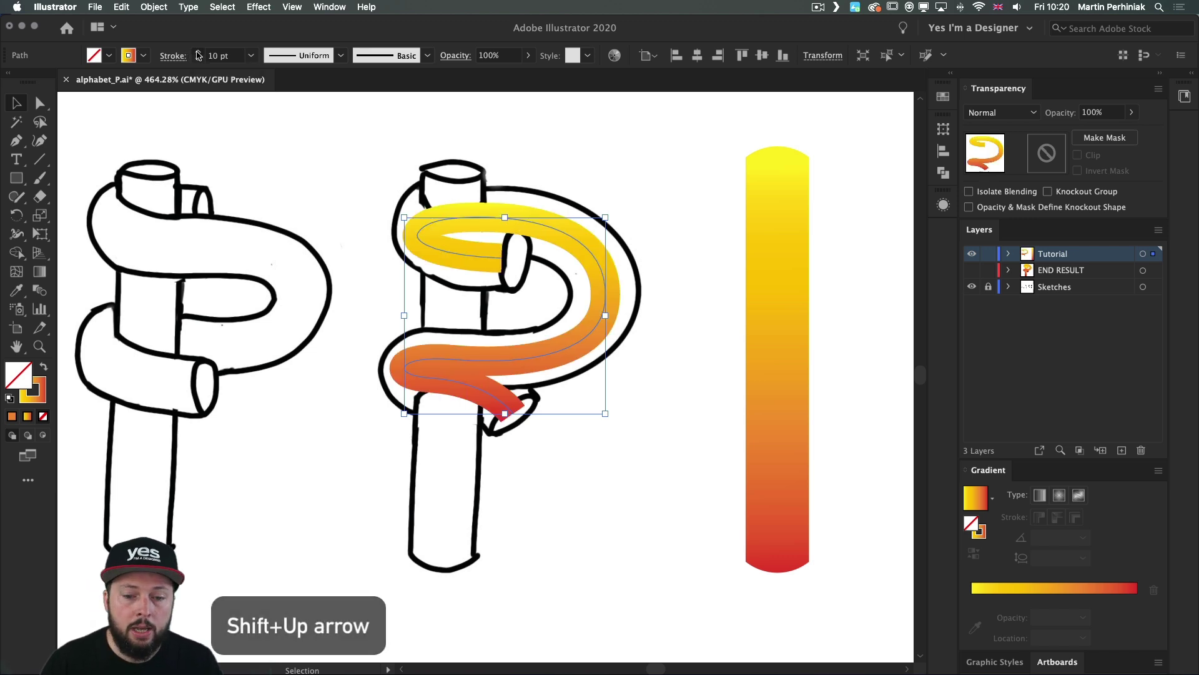
pyautogui.keyDown('shift'); pyautogui.click(196, 53); pyautogui.keyUp('shift')
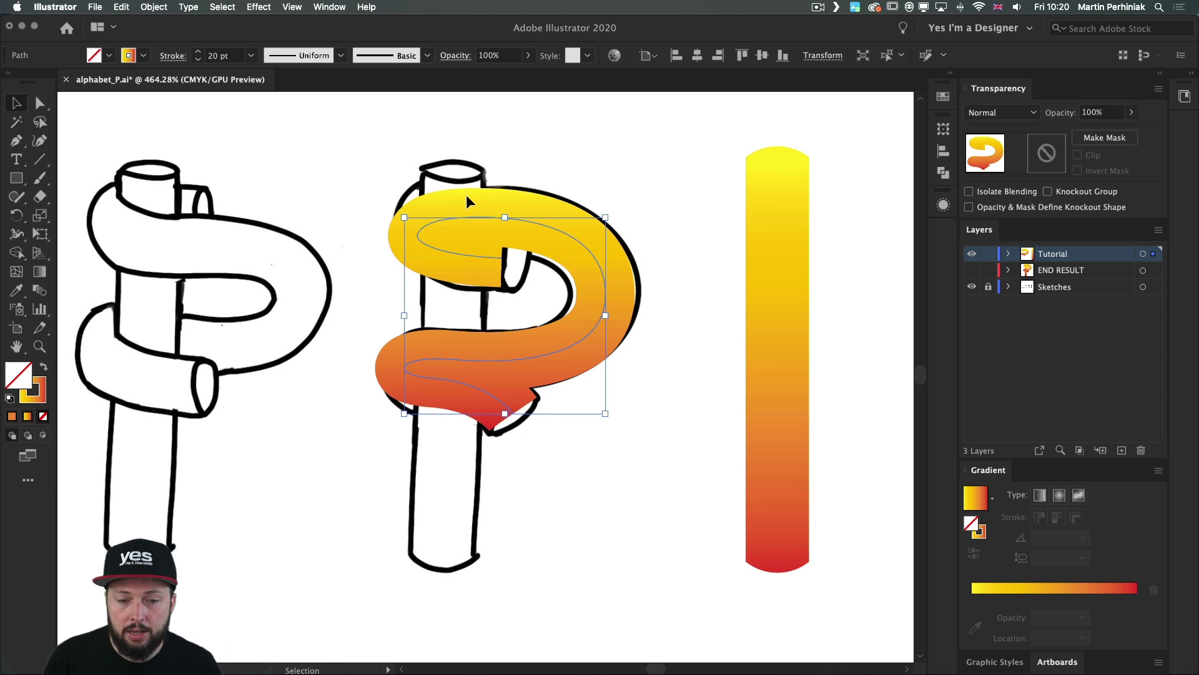
# Extend the path's upper end by moving its end anchor point slightly right and down into the sketched tube opening.
pyautogui.press('a')
pyautogui.click(502, 257)
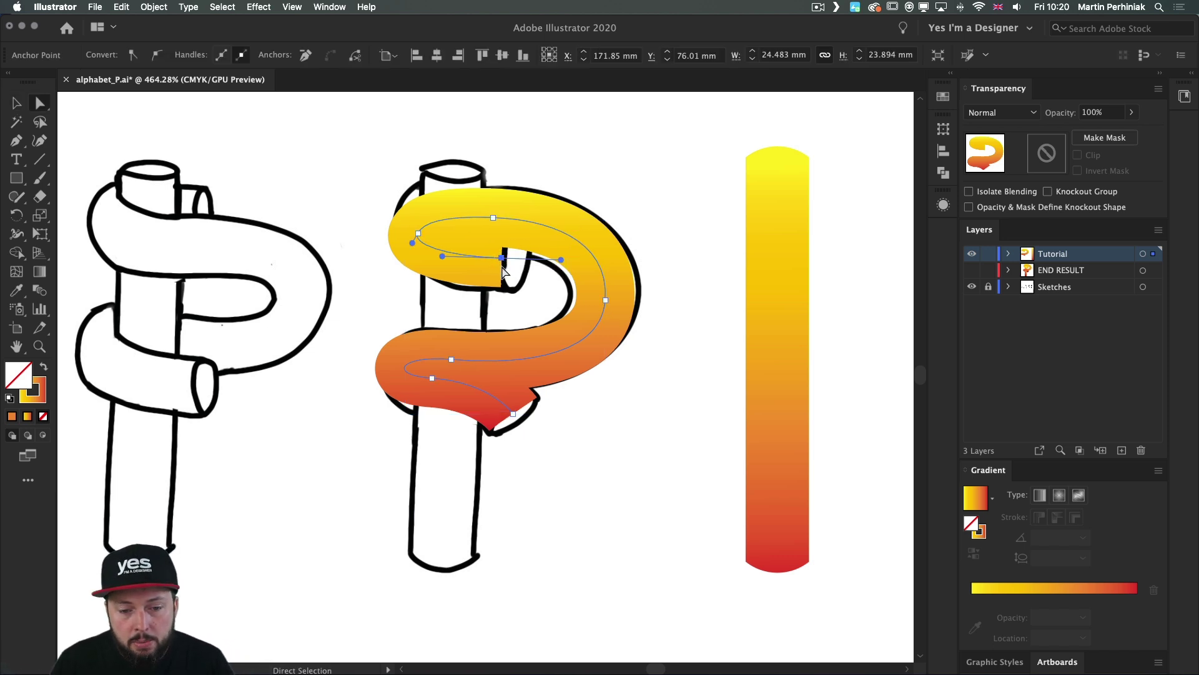
pyautogui.moveTo(503, 259); pyautogui.dragTo(515, 263)
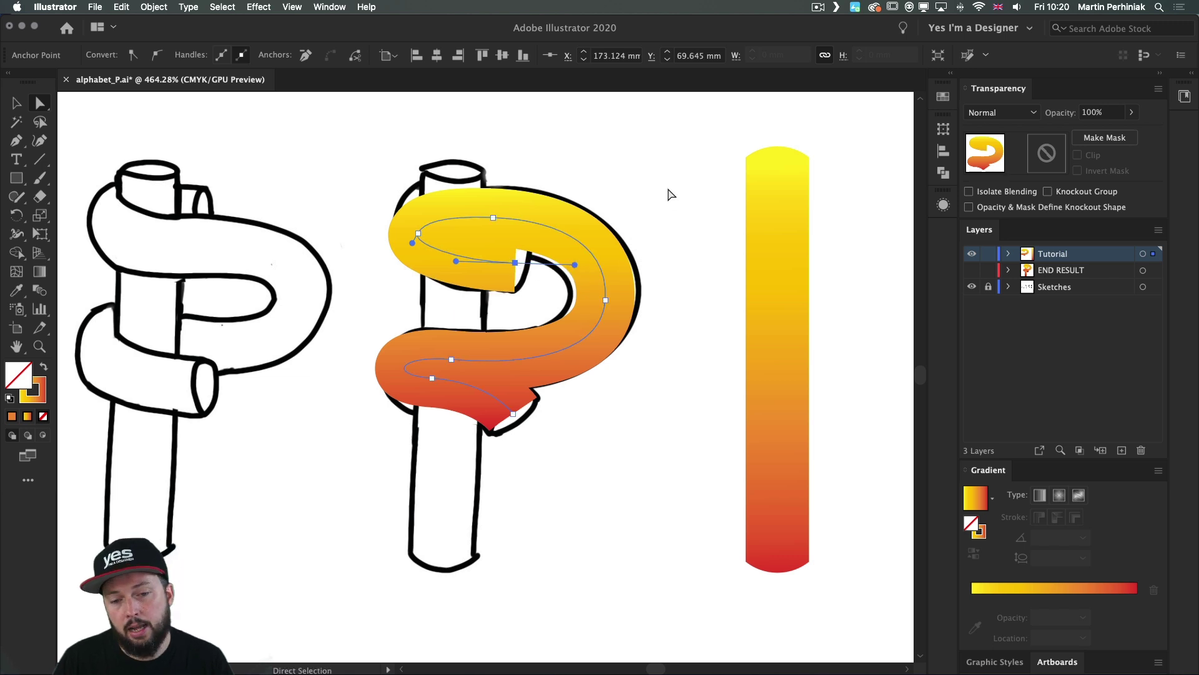
pyautogui.press('v')
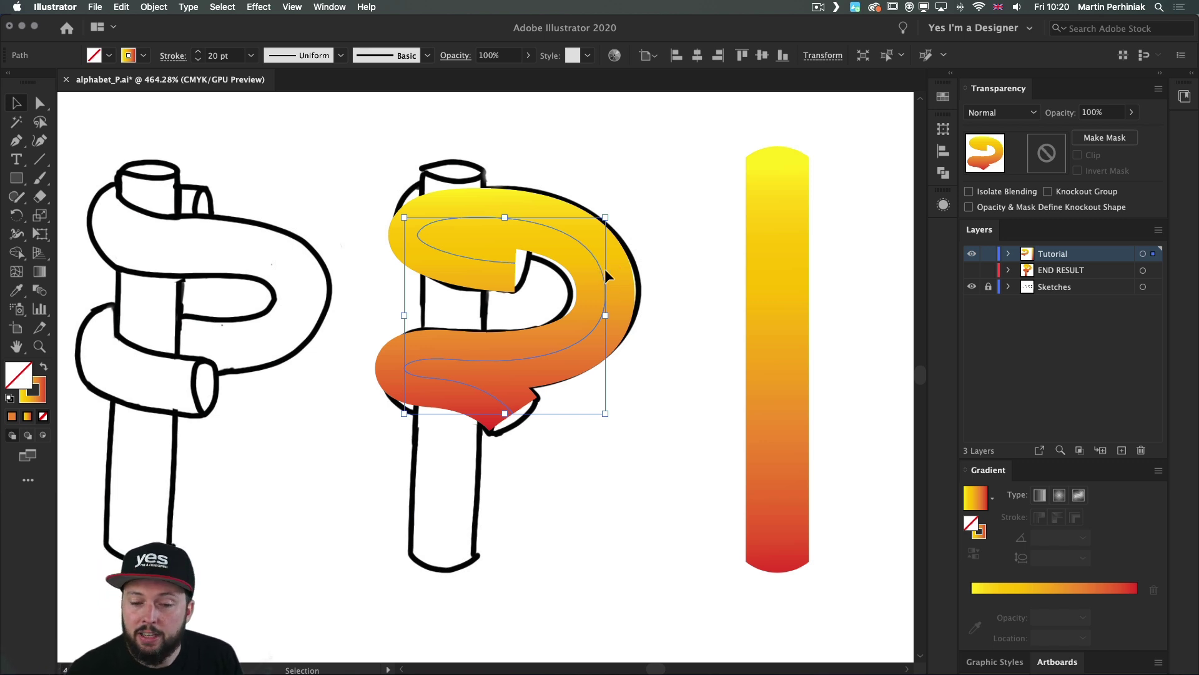
pyautogui.click(669, 186)
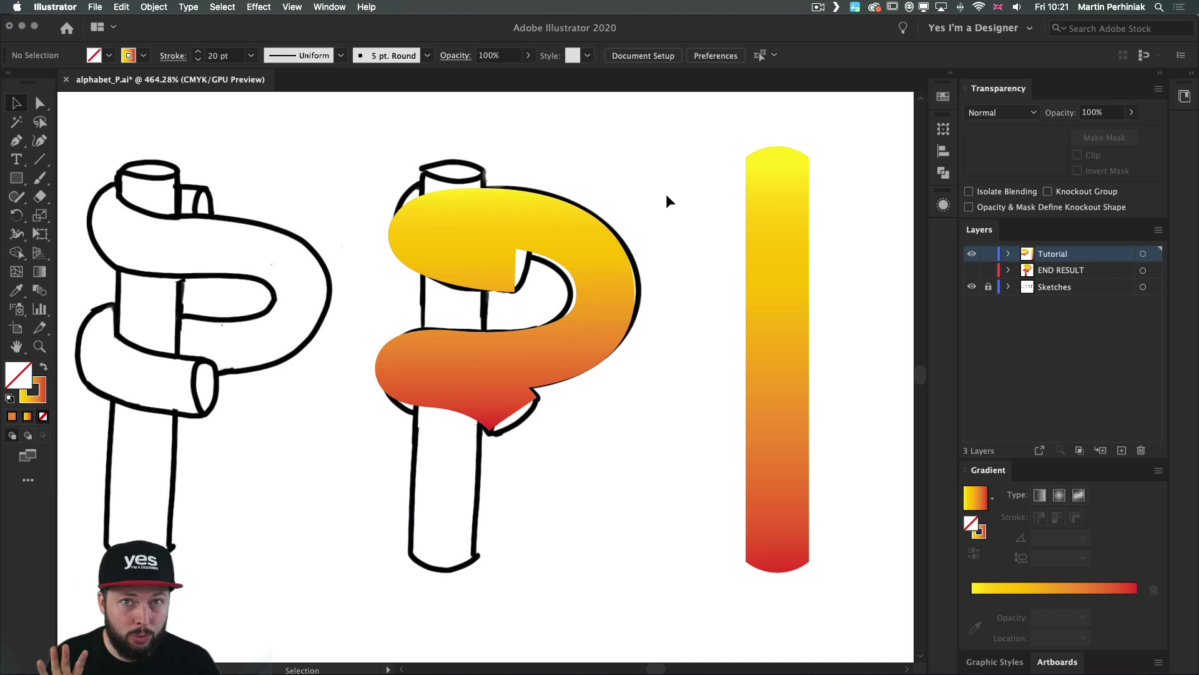
# Move the curved tube over the vertical gradient bar so that together they form the letter P.
pyautogui.click(561, 231)
pyautogui.moveTo(556, 227); pyautogui.dragTo(868, 241)
pyautogui.hscroll(5, 775, 200)
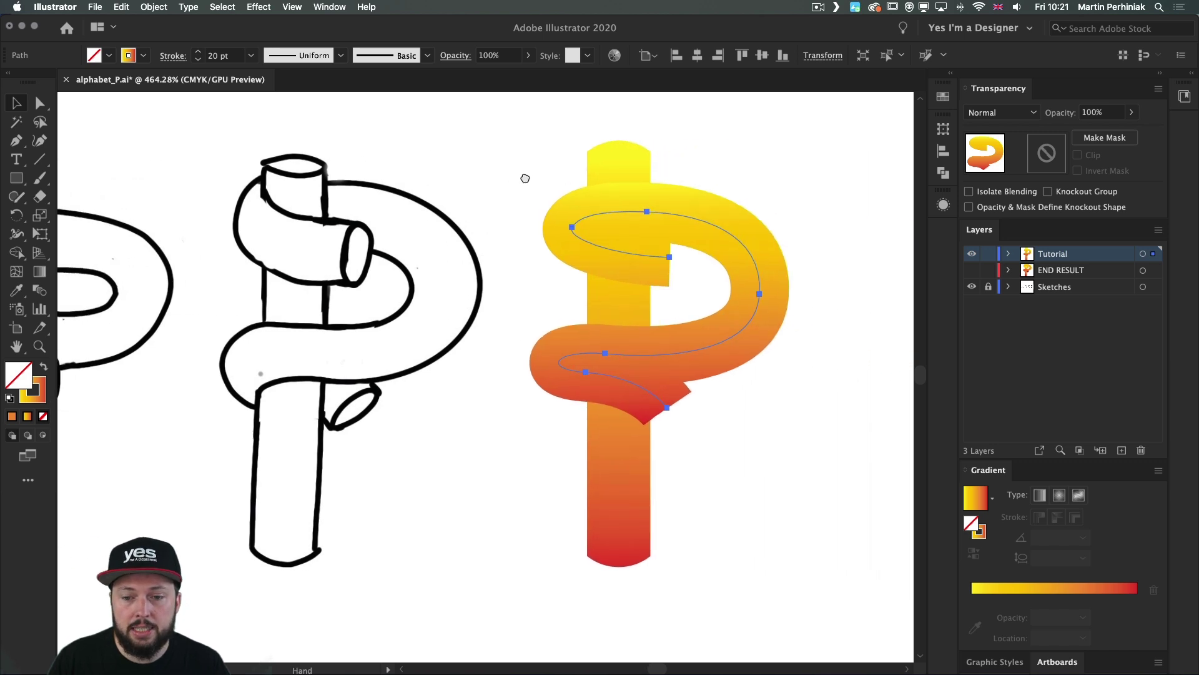
pyautogui.click(757, 183)
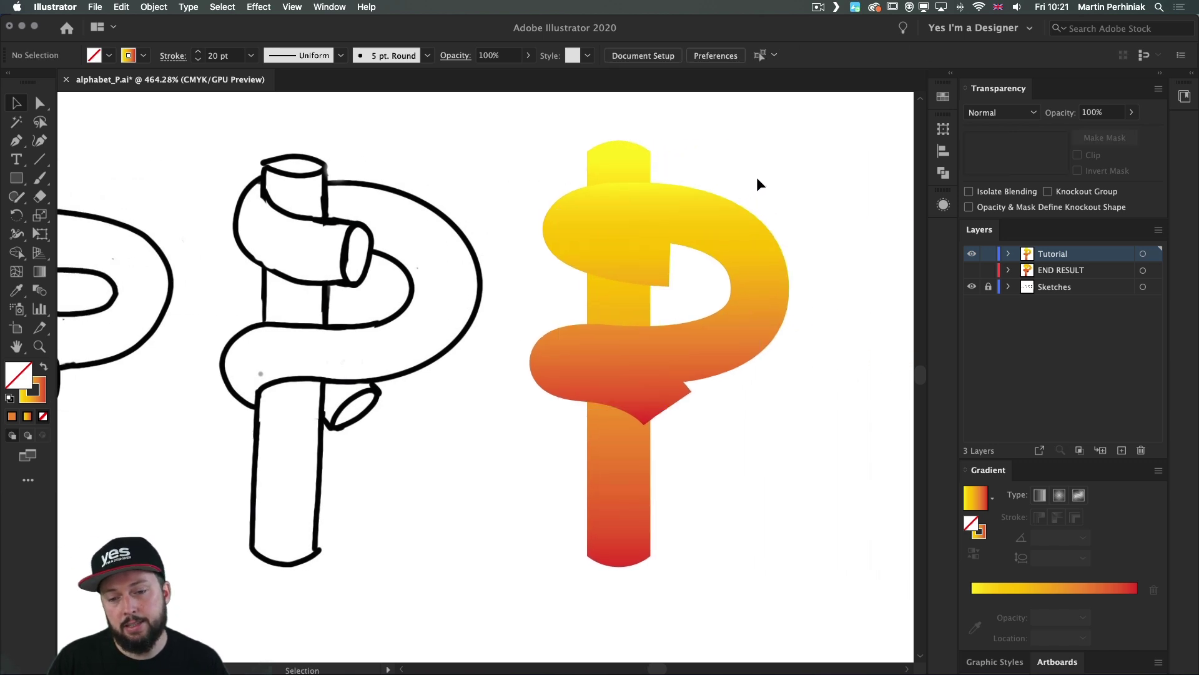
pyautogui.click(730, 234)
pyautogui.click(795, 179)
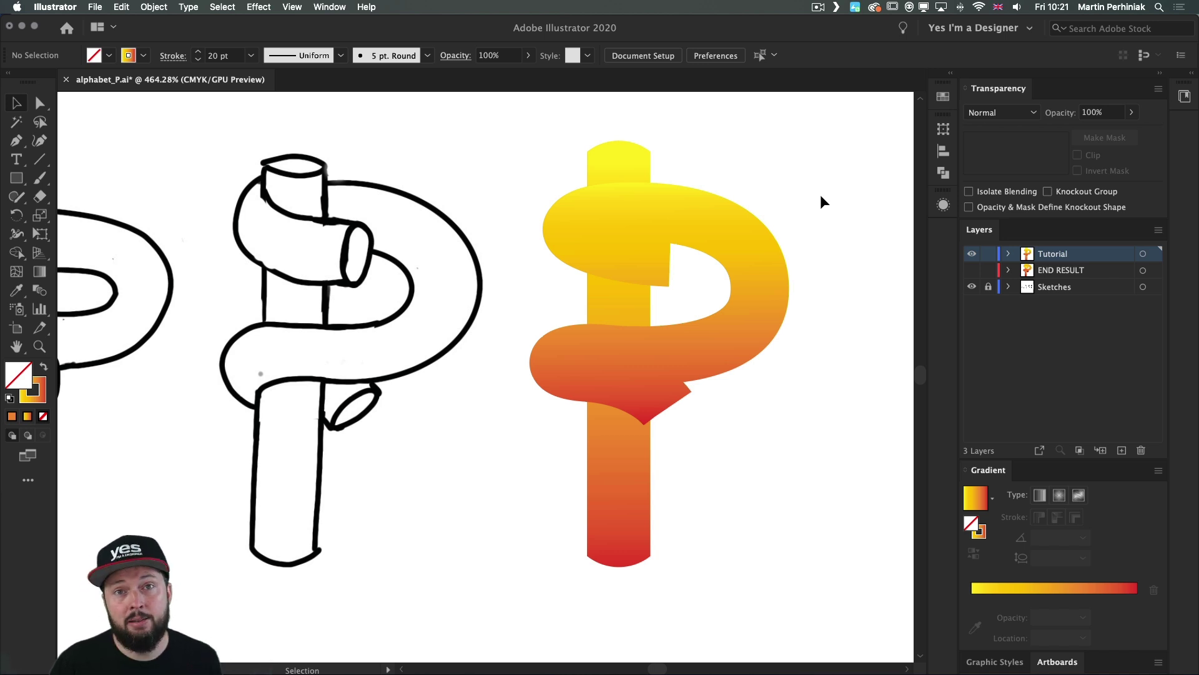
# Make an opacity mask for the curved tube with Clip turned off.
pyautogui.click(737, 242)
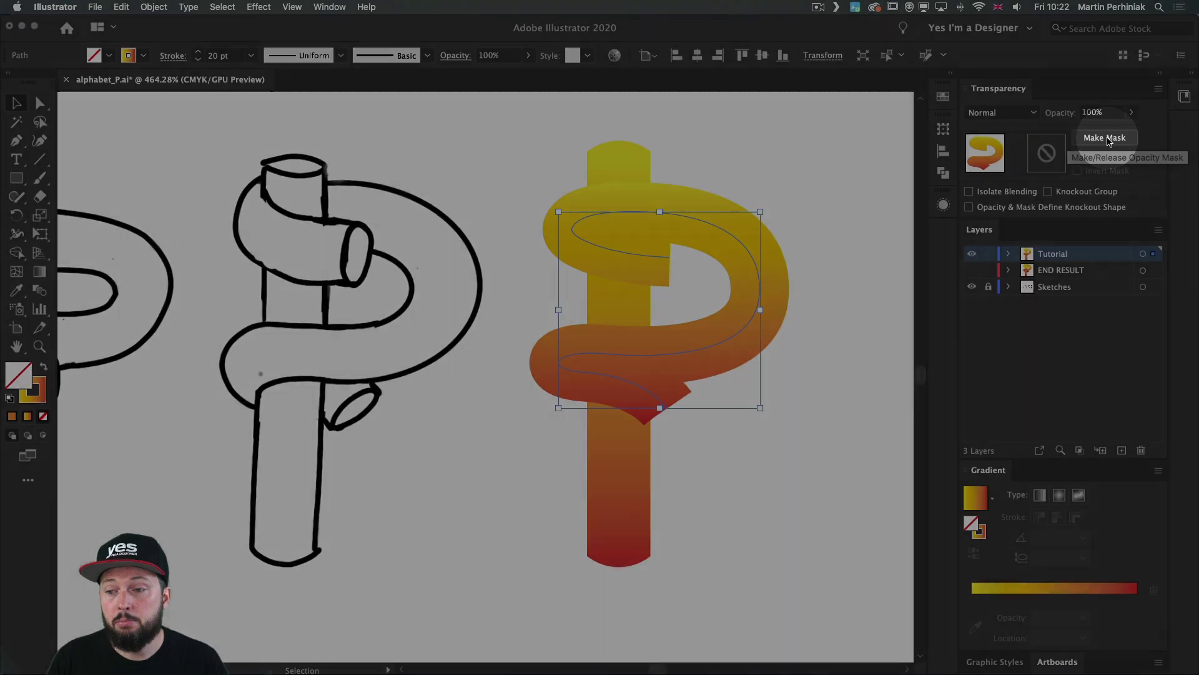
pyautogui.click(1108, 142)
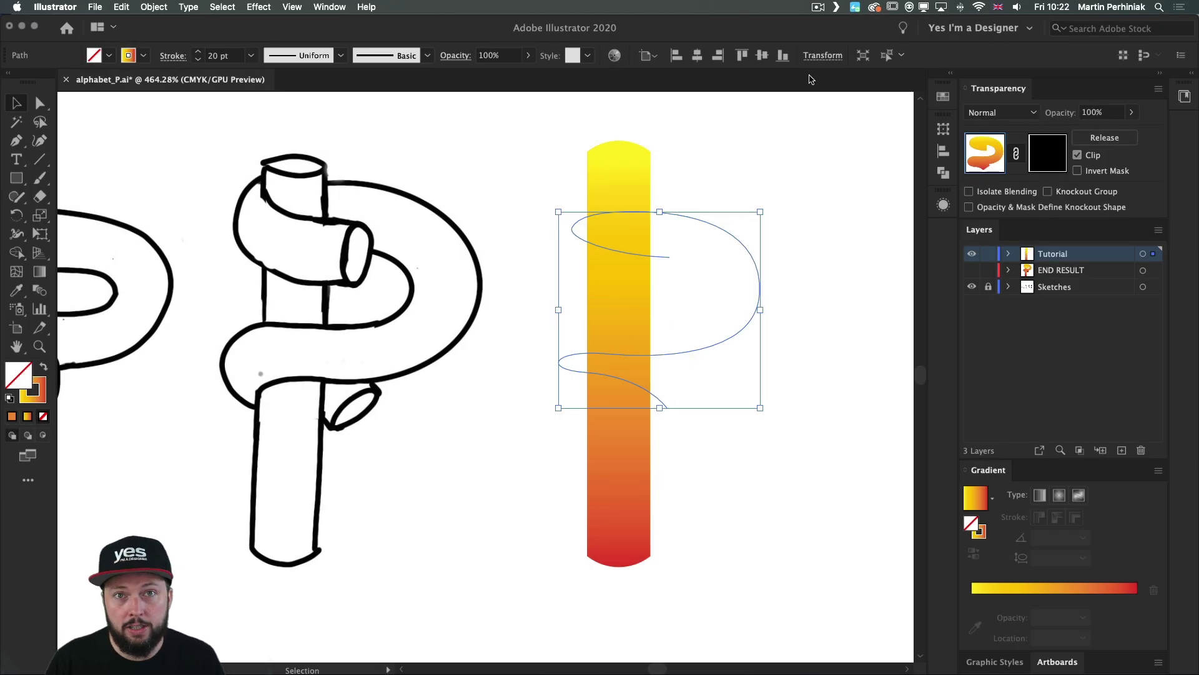
pyautogui.click(322, 7)
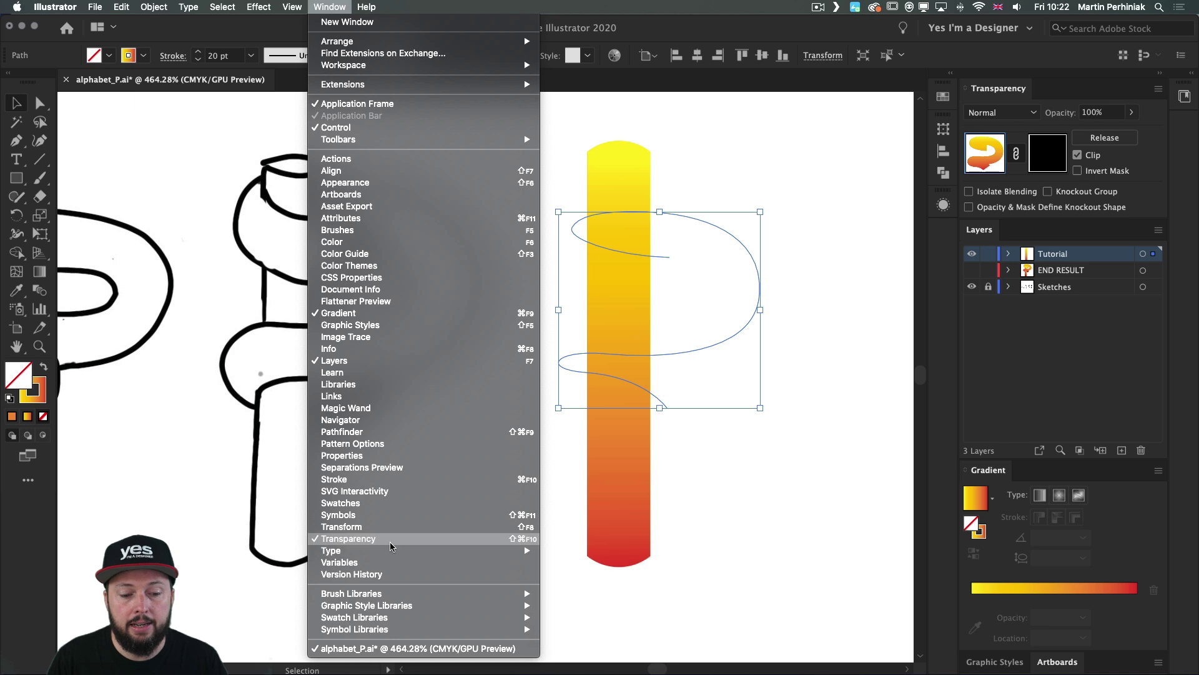
pyautogui.click(542, 540)
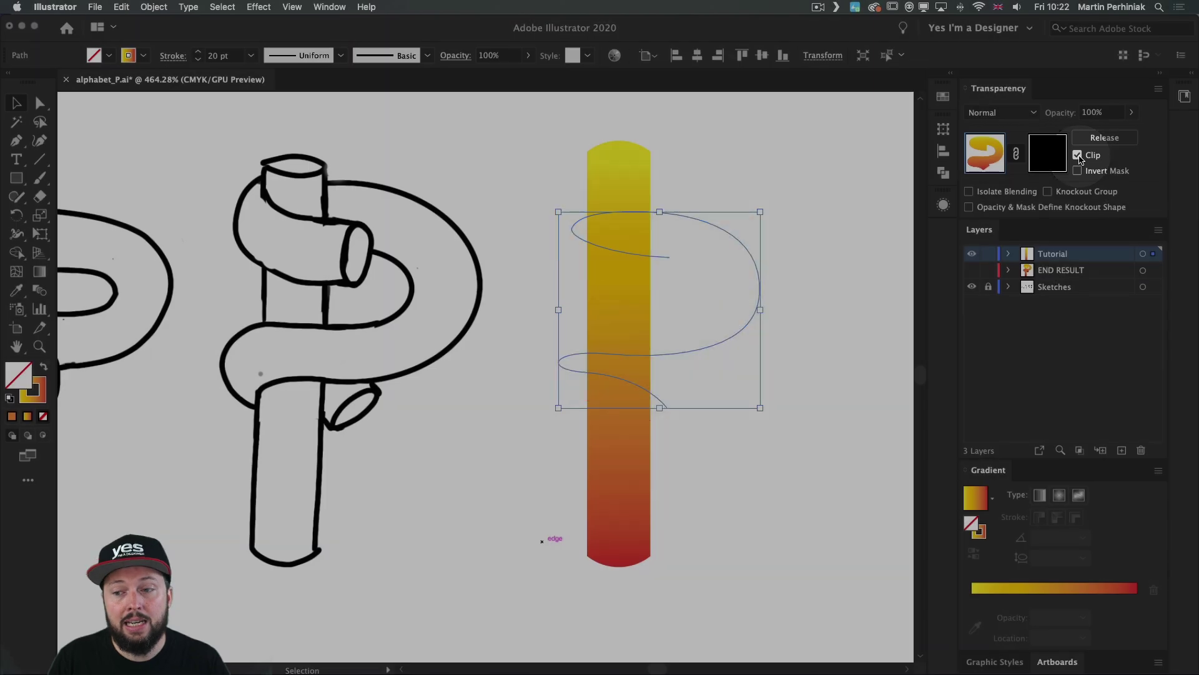
pyautogui.click(1079, 157)
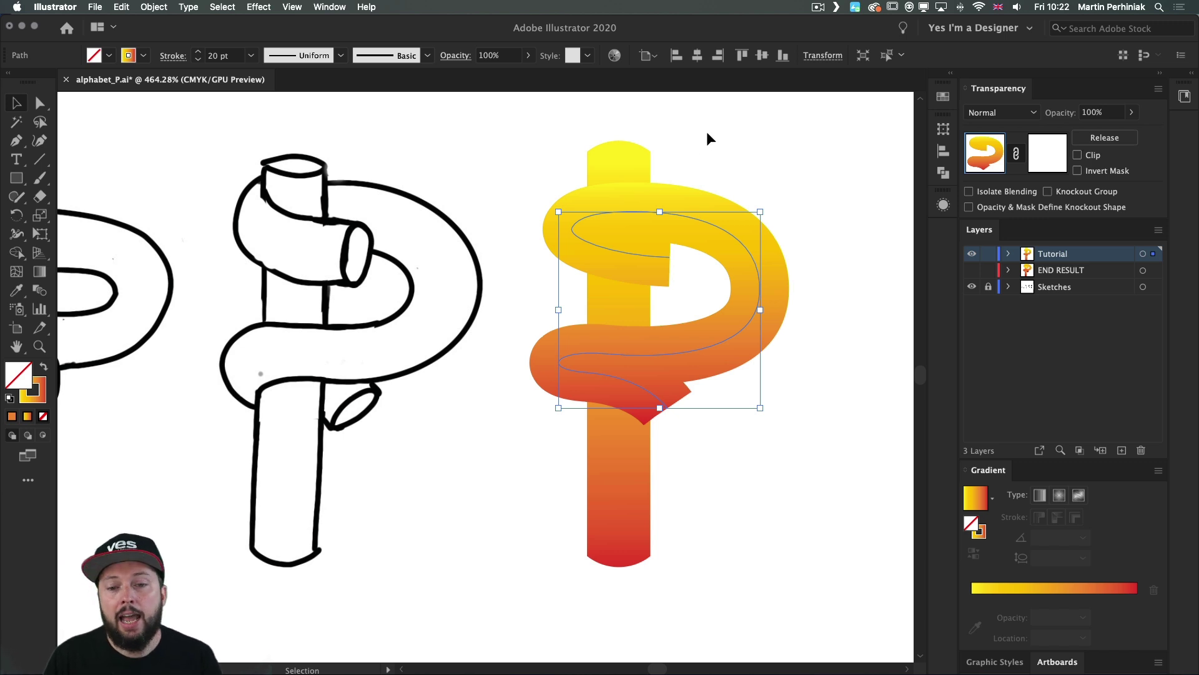
# Copy the vertical bar and paste it in front, in place, inside the curved tube's opacity mask.
pyautogui.click(638, 164)
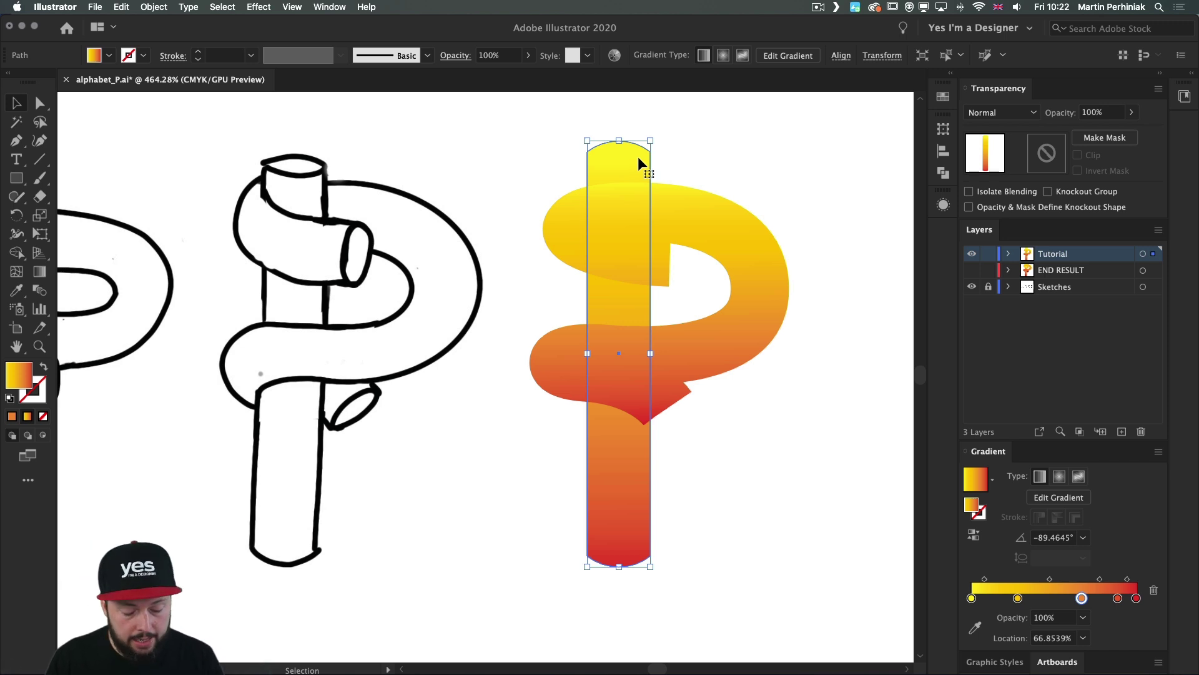
pyautogui.press('super+c')
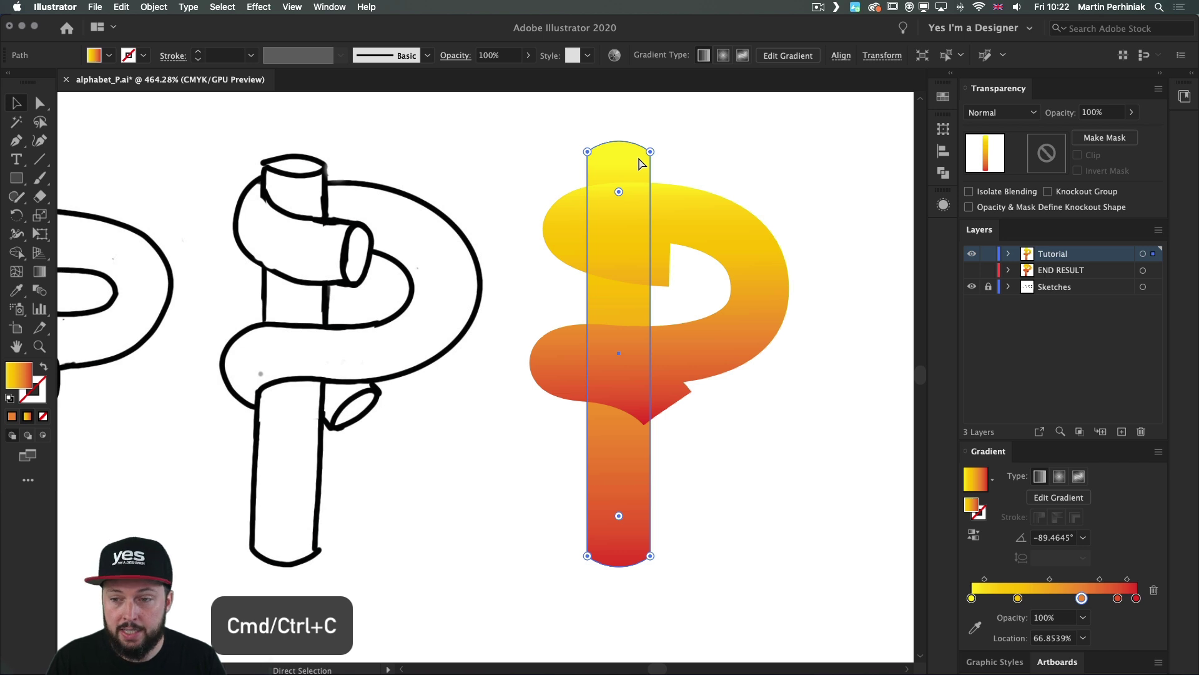
pyautogui.click(715, 223)
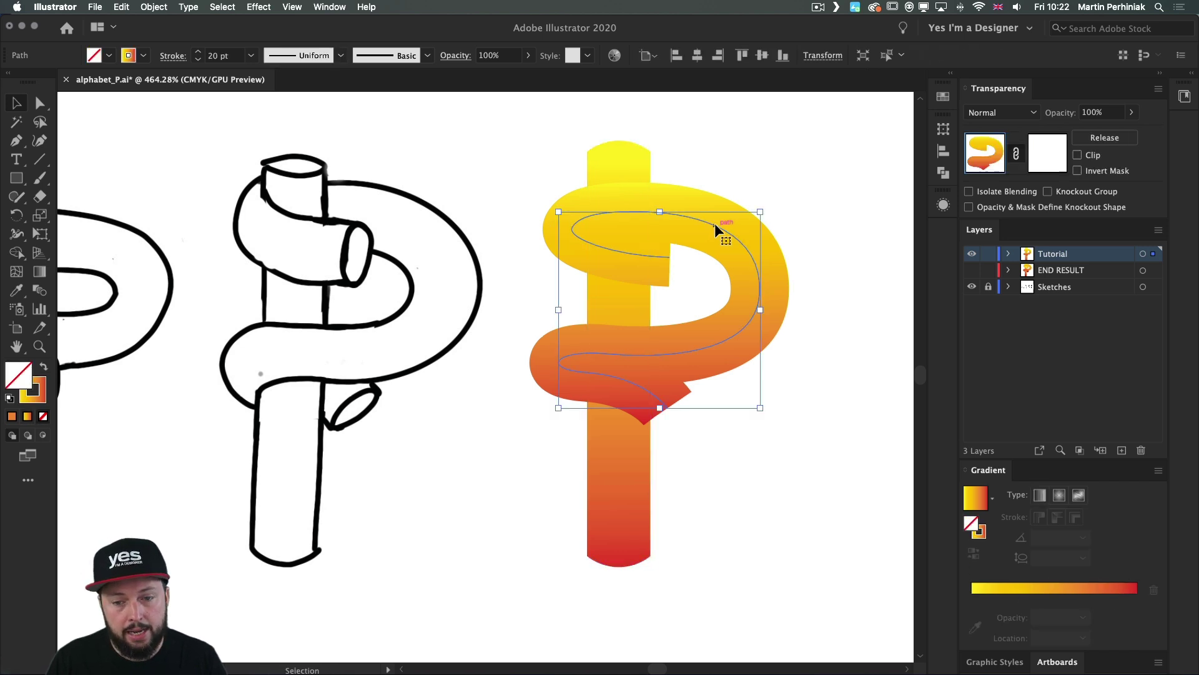
pyautogui.click(1049, 153)
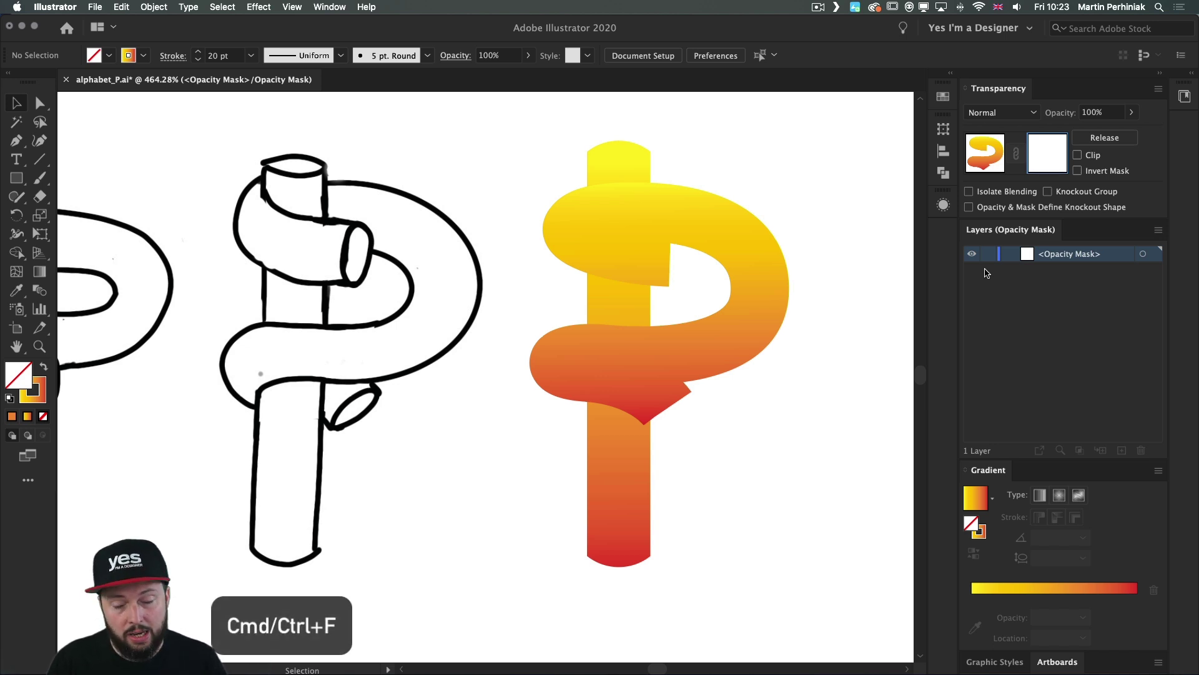
pyautogui.press('super+f')
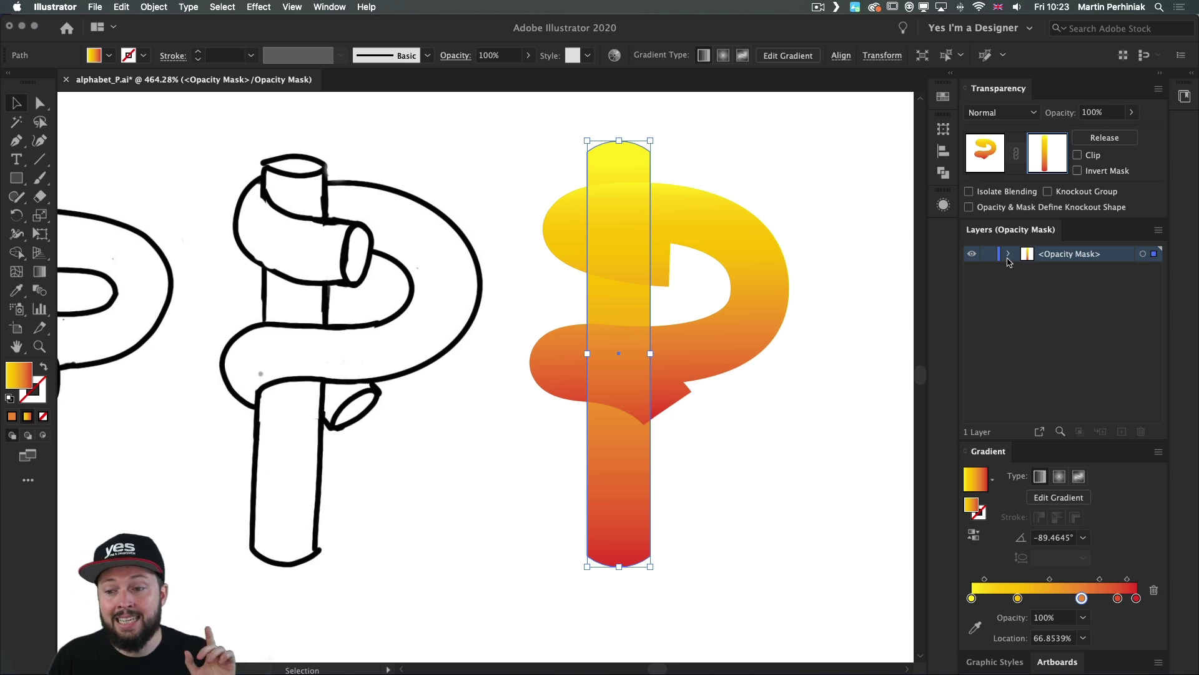
# Expand the opacity mask's layer contents and fill the pasted bar with black.
pyautogui.click(1008, 255)
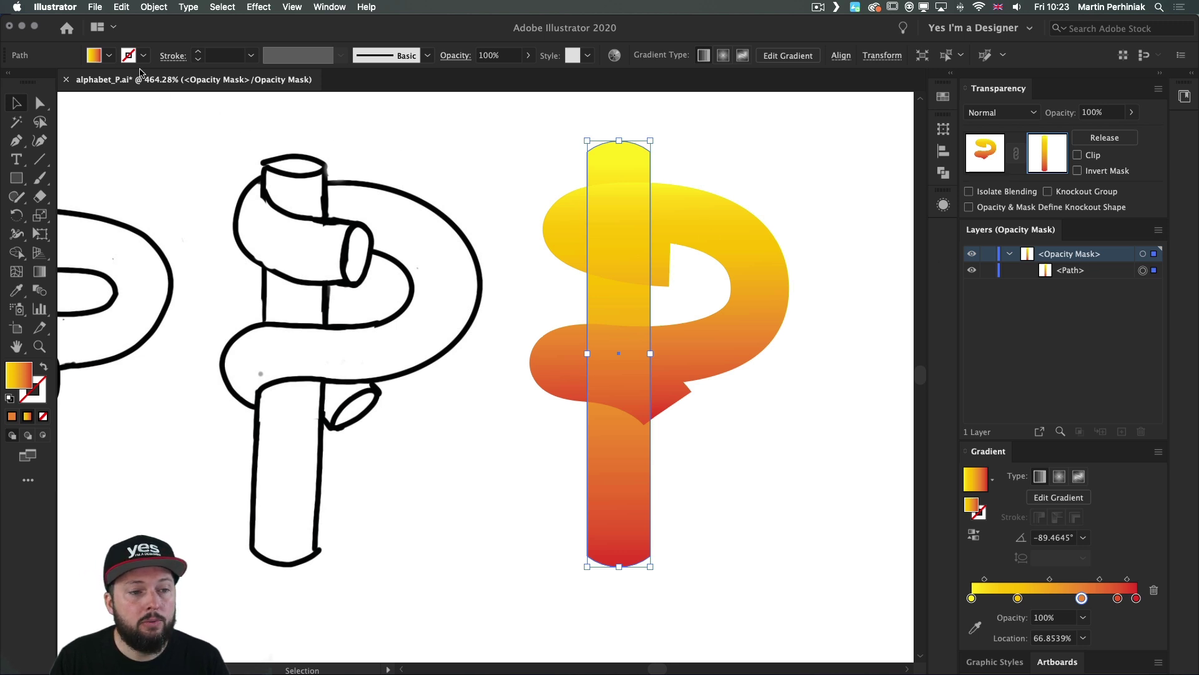
pyautogui.click(107, 56)
pyautogui.click(43, 82)
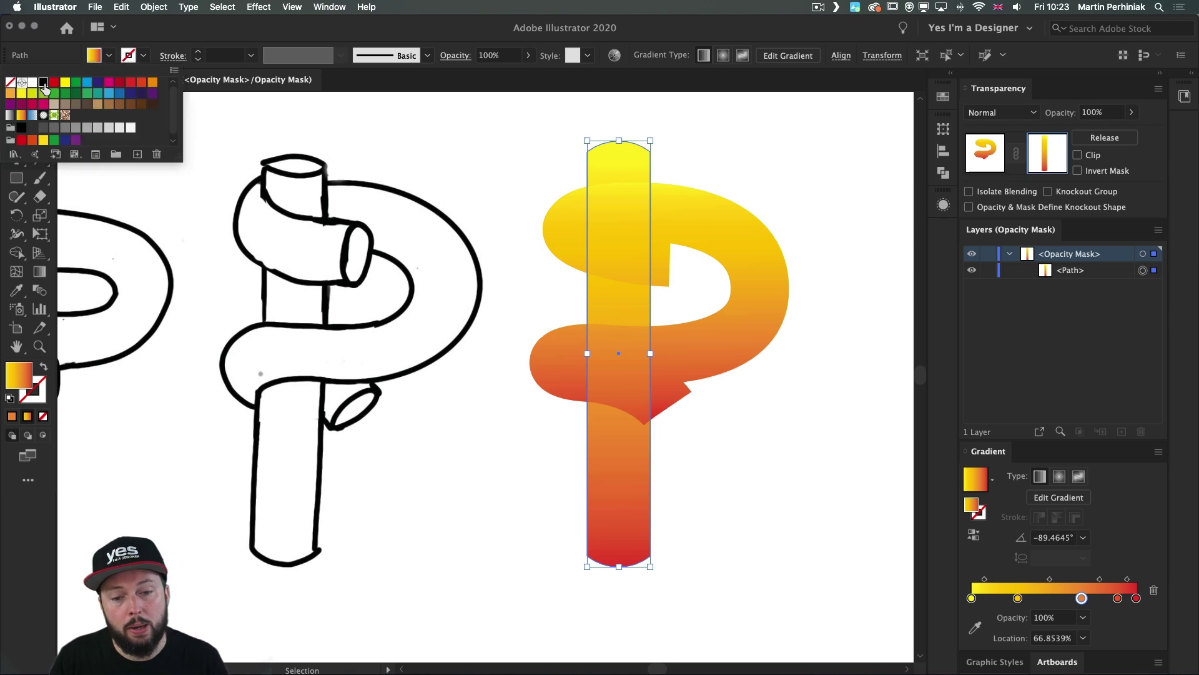
# Stop editing the opacity mask, expand the Tutorial layer and hide the vertical bar's path to inspect the masked tube.
pyautogui.click(766, 142)
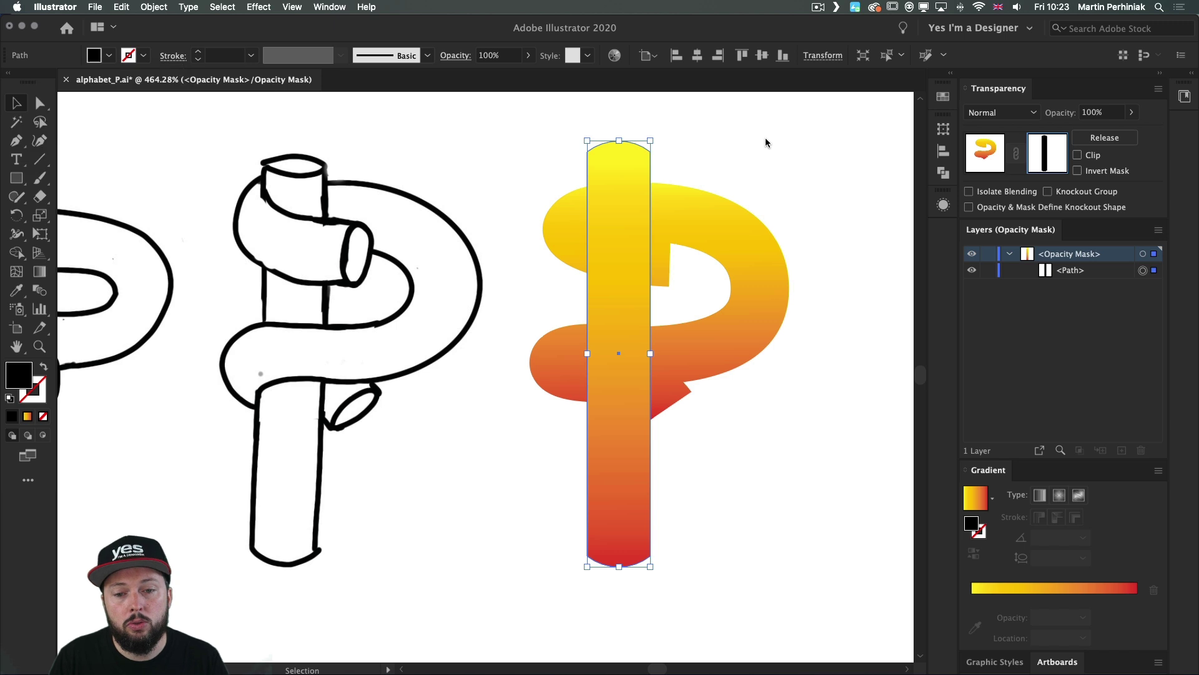
pyautogui.click(815, 143)
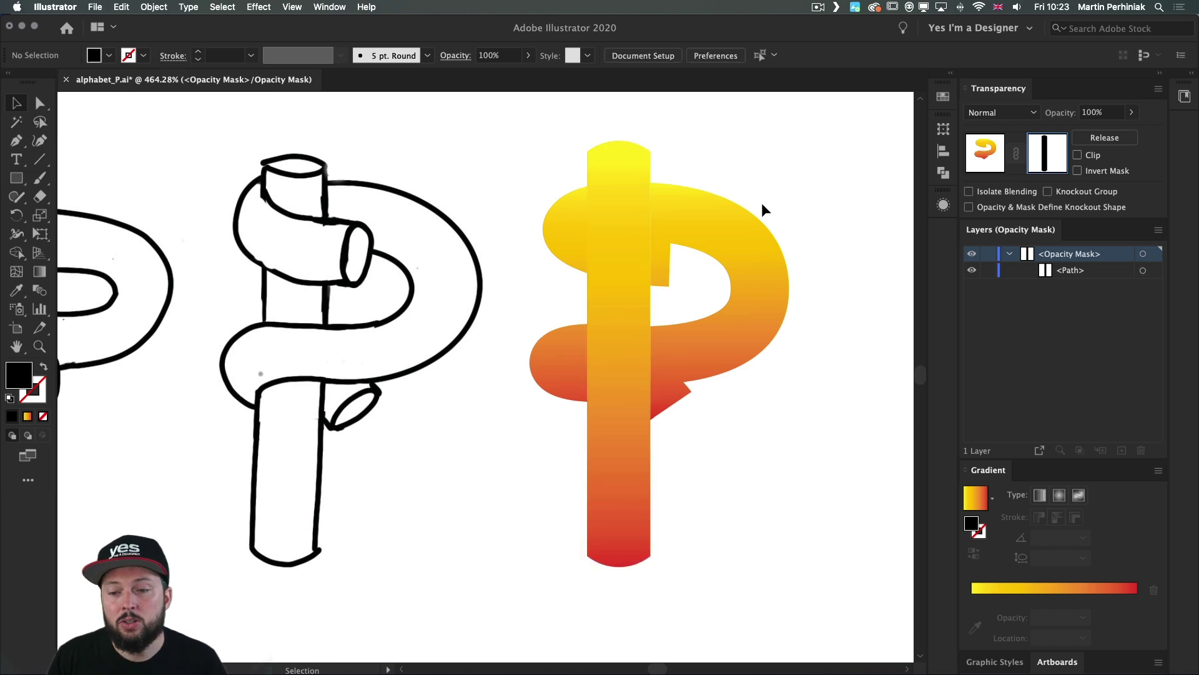
pyautogui.click(984, 164)
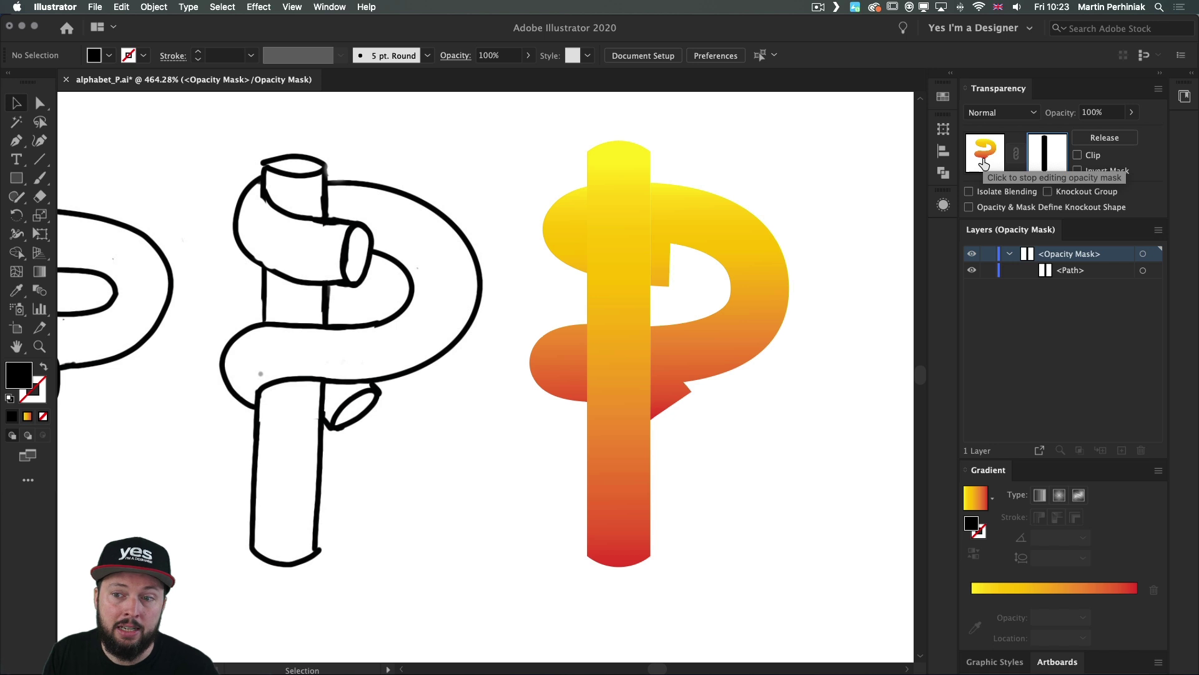
pyautogui.click(984, 164)
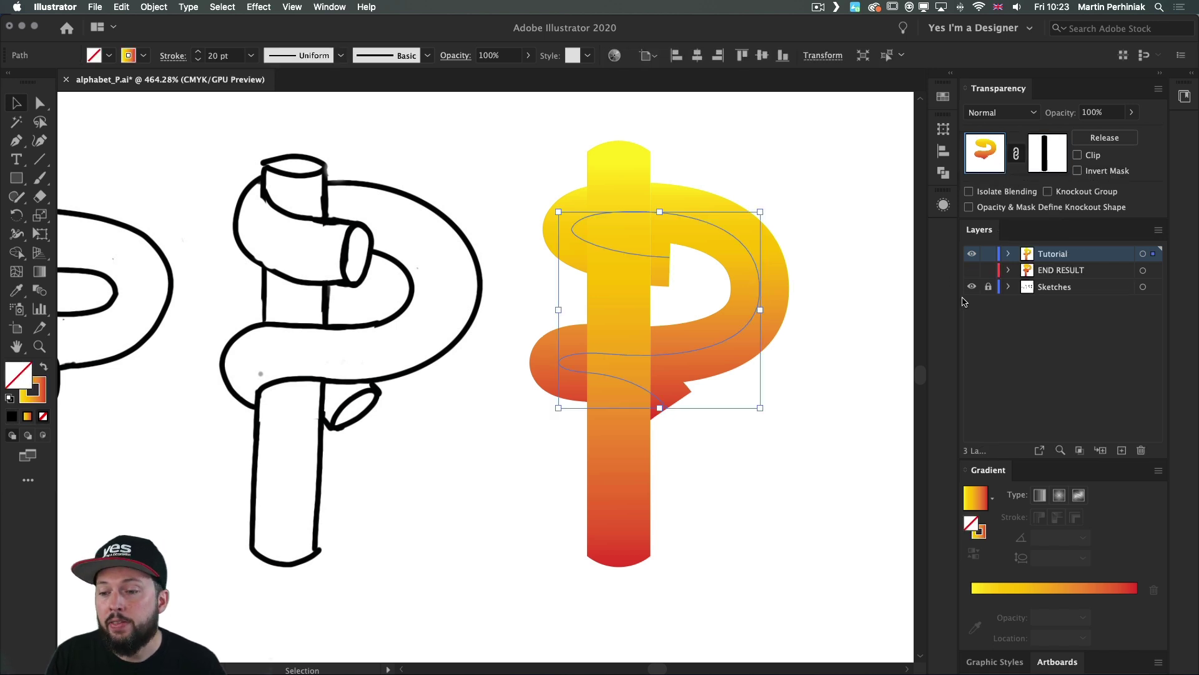
pyautogui.click(1008, 254)
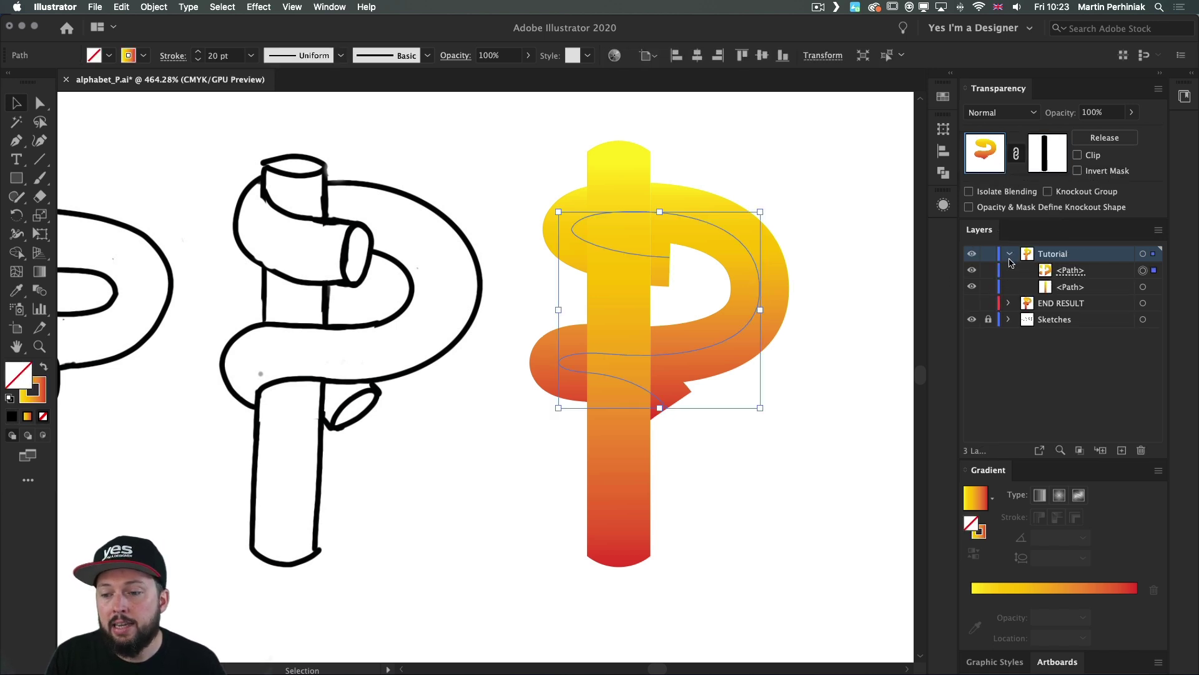
pyautogui.click(972, 288)
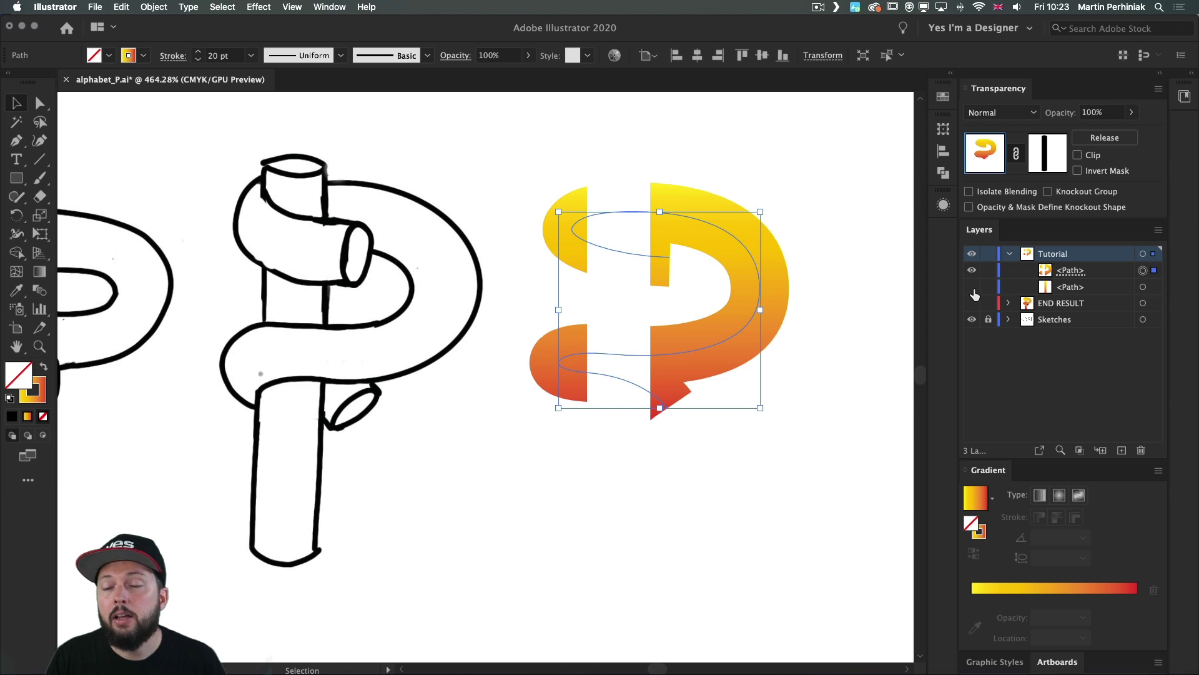
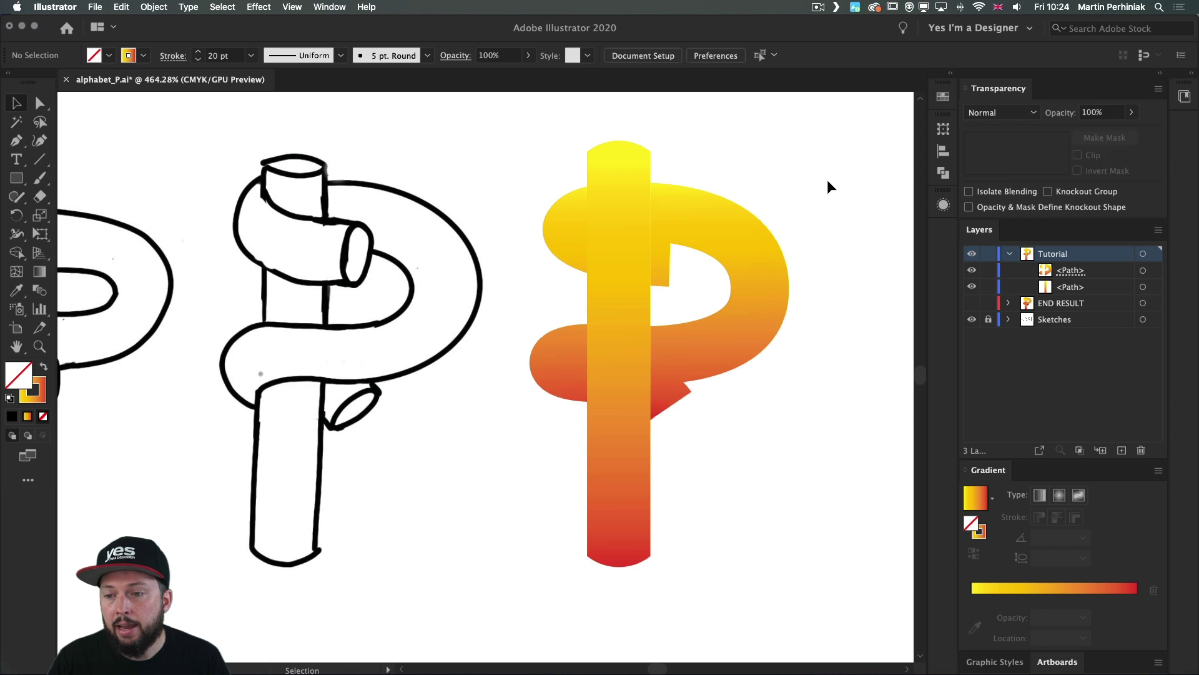
# In the curved tube's opacity mask, draw a closed four-sided path about 10 by 9 mm where the tube's upper end crosses the bar.
pyautogui.click(745, 244)
pyautogui.click(1045, 156)
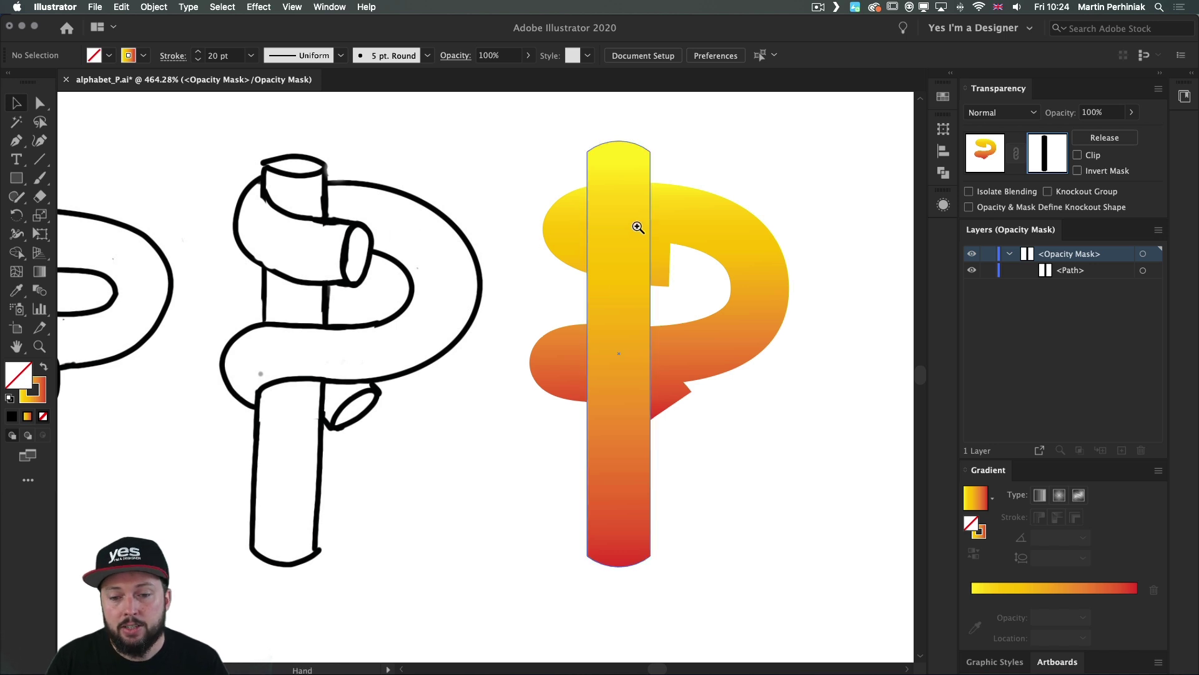
pyautogui.moveTo(621, 231); pyautogui.dragTo(732, 235)
pyautogui.press('p')
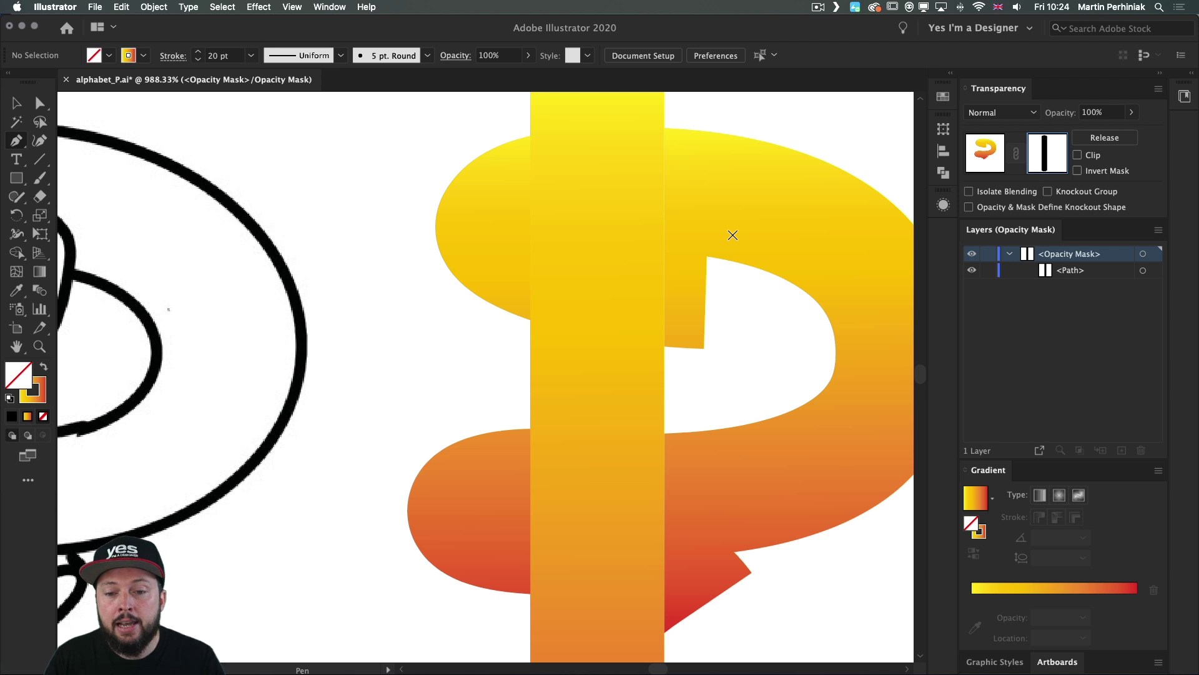
pyautogui.click(530, 362)
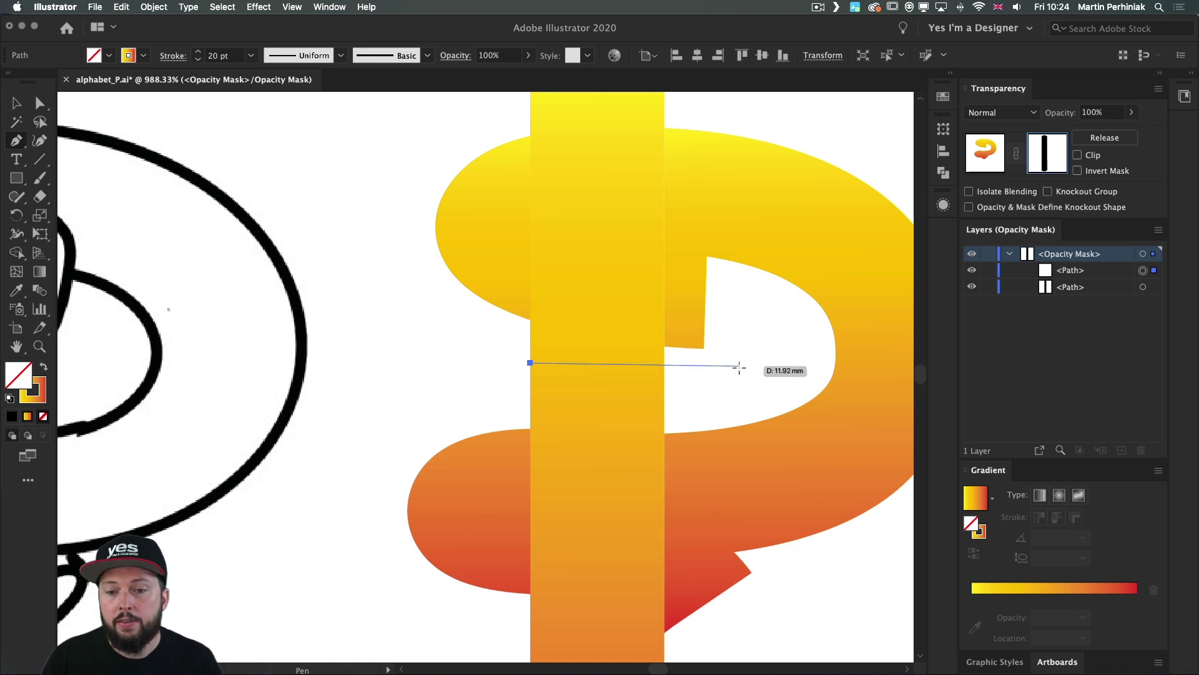
pyautogui.click(698, 372)
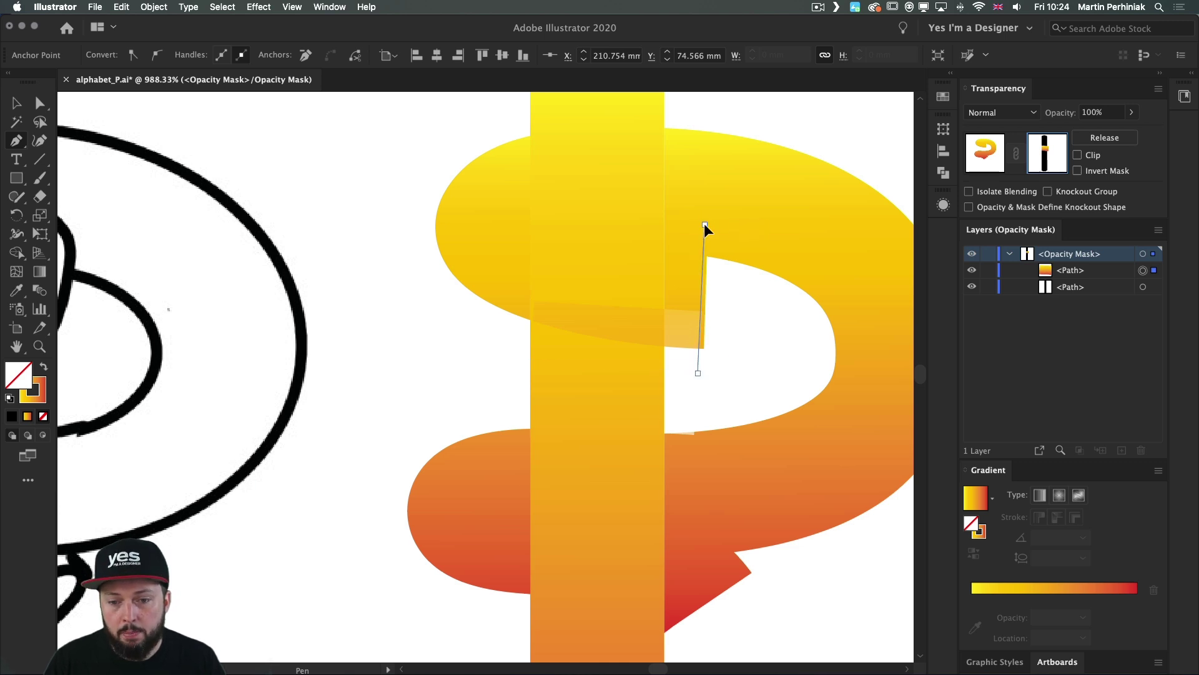
pyautogui.click(704, 223)
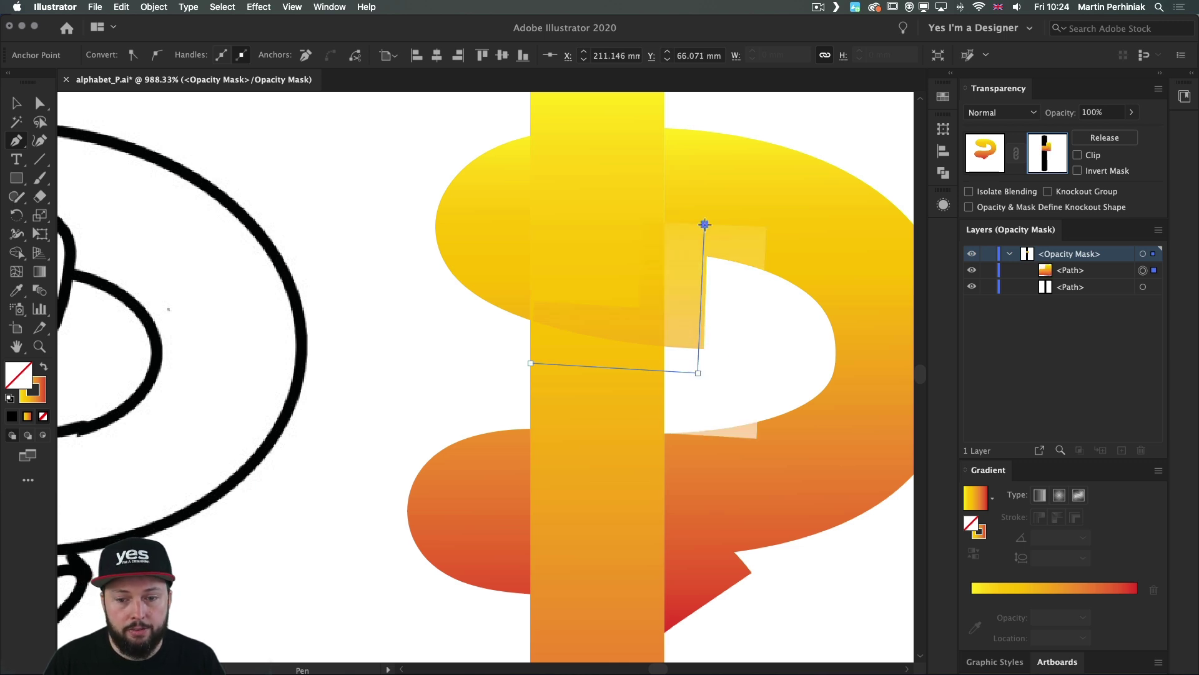
pyautogui.click(530, 213)
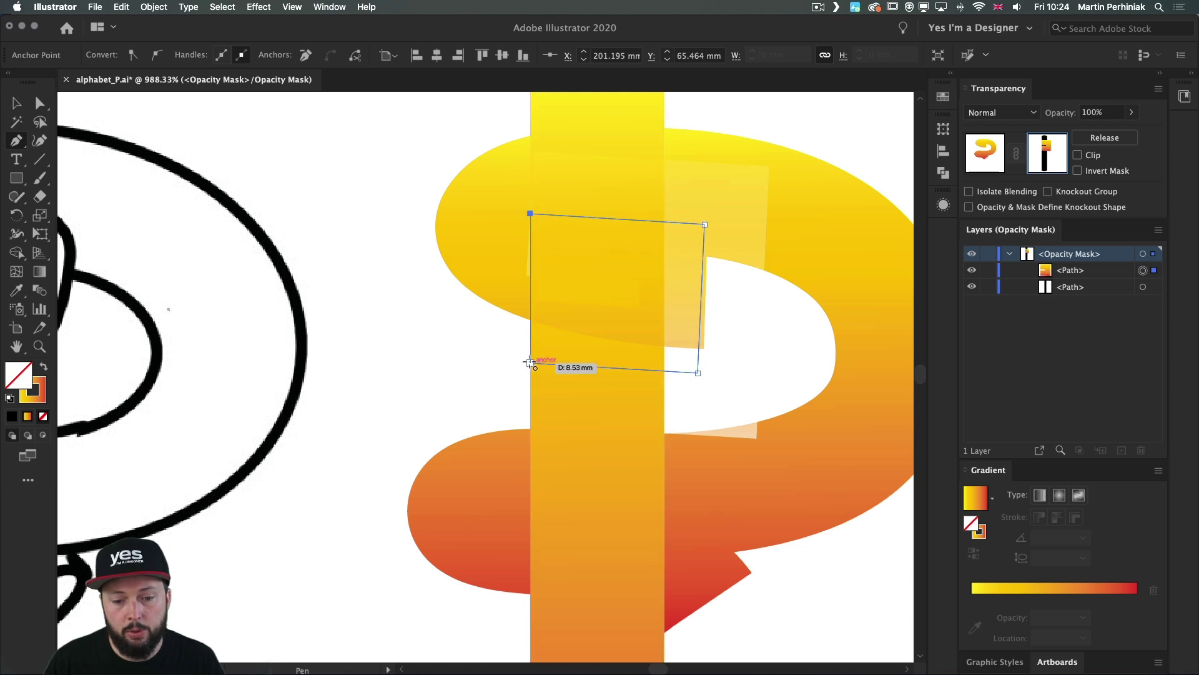
pyautogui.click(531, 364)
pyautogui.press('v')
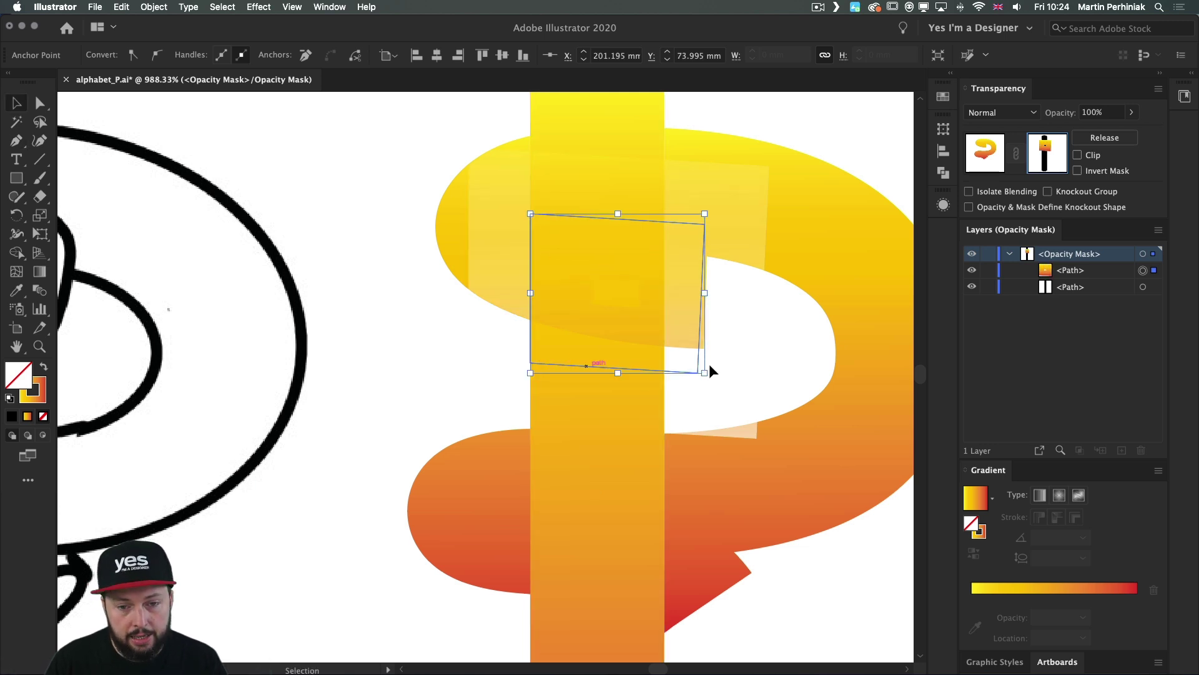
# Remove the stroke from the four-sided path in the opacity mask and fill it with white.
pyautogui.click(759, 351)
pyautogui.press('super+minus')
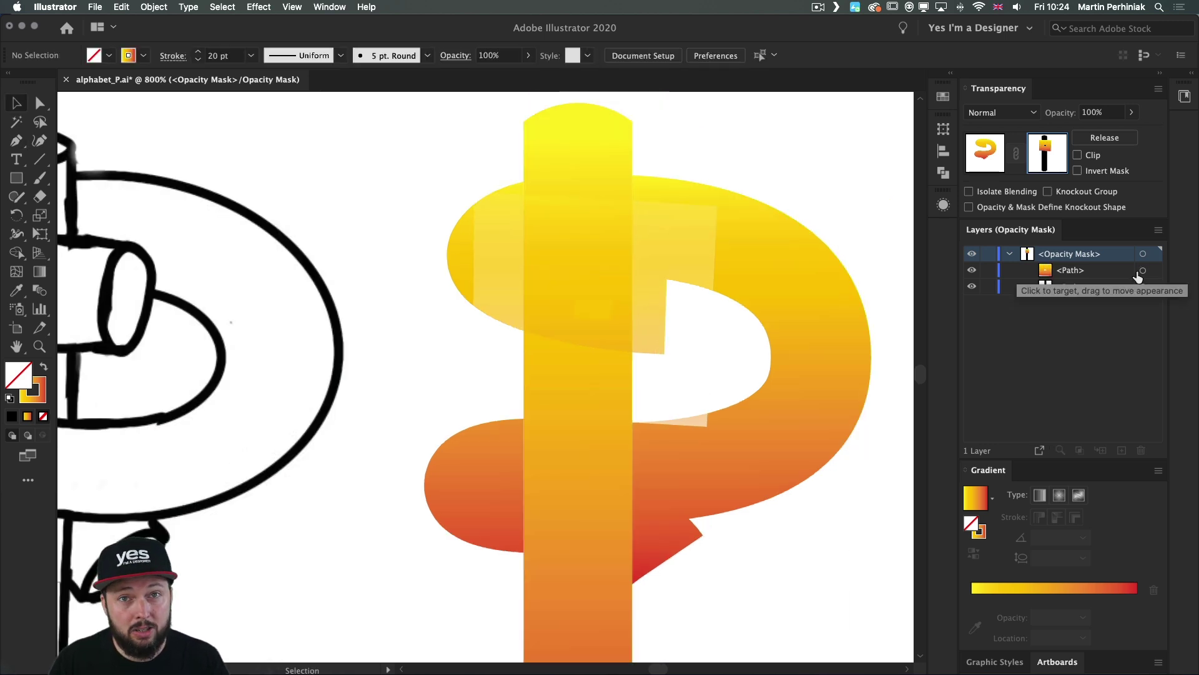
pyautogui.click(1142, 271)
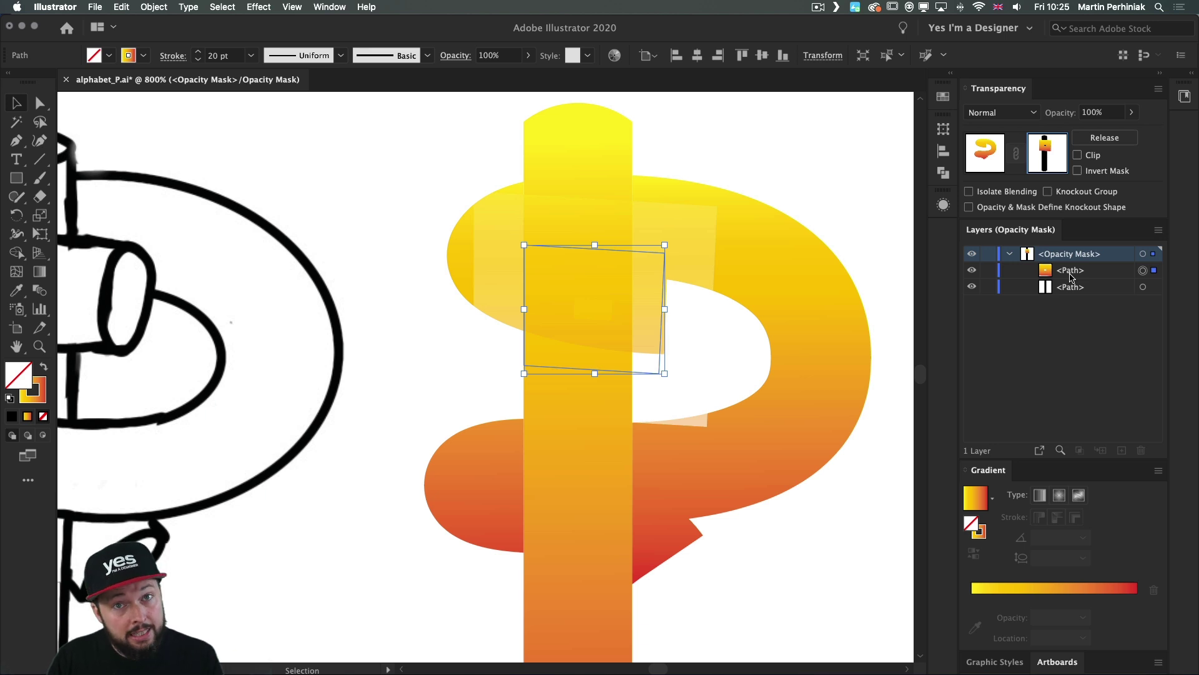
pyautogui.click(144, 56)
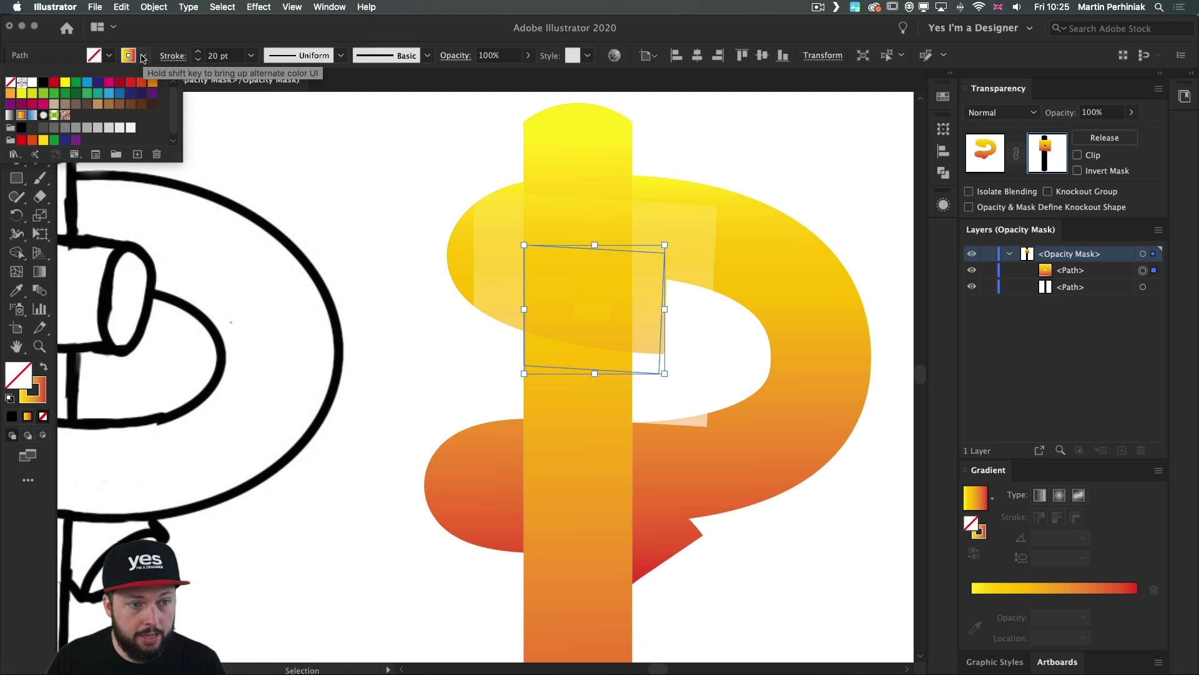
pyautogui.click(10, 82)
pyautogui.click(107, 55)
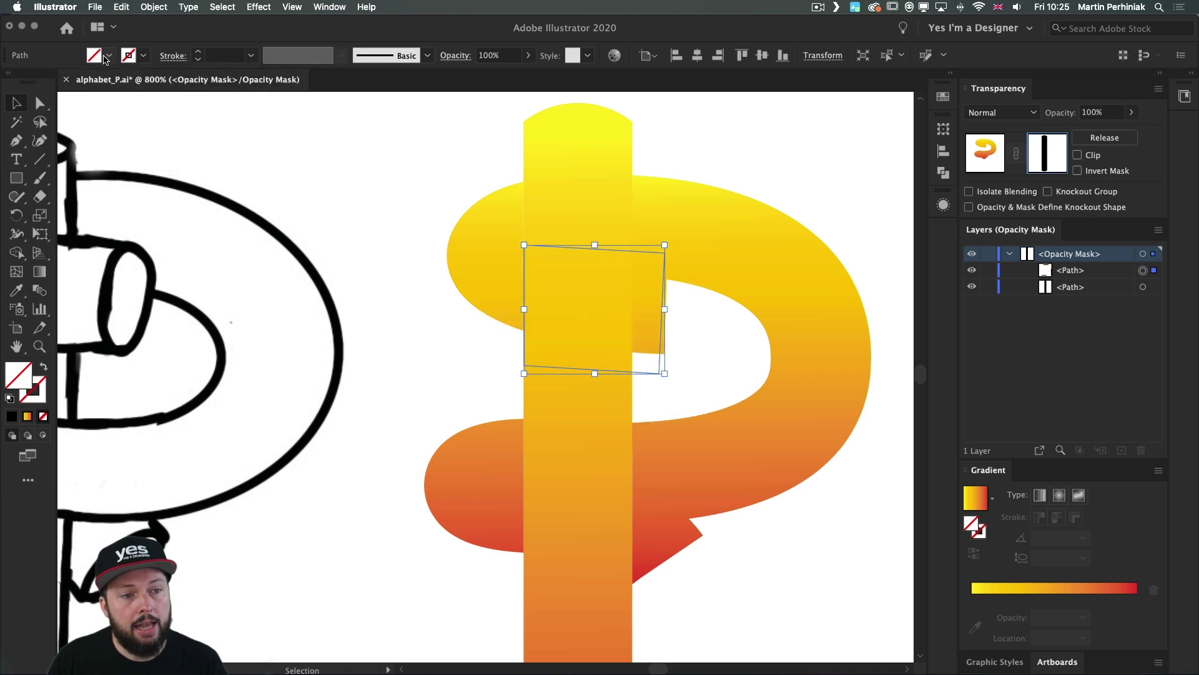
pyautogui.click(107, 55)
pyautogui.click(32, 82)
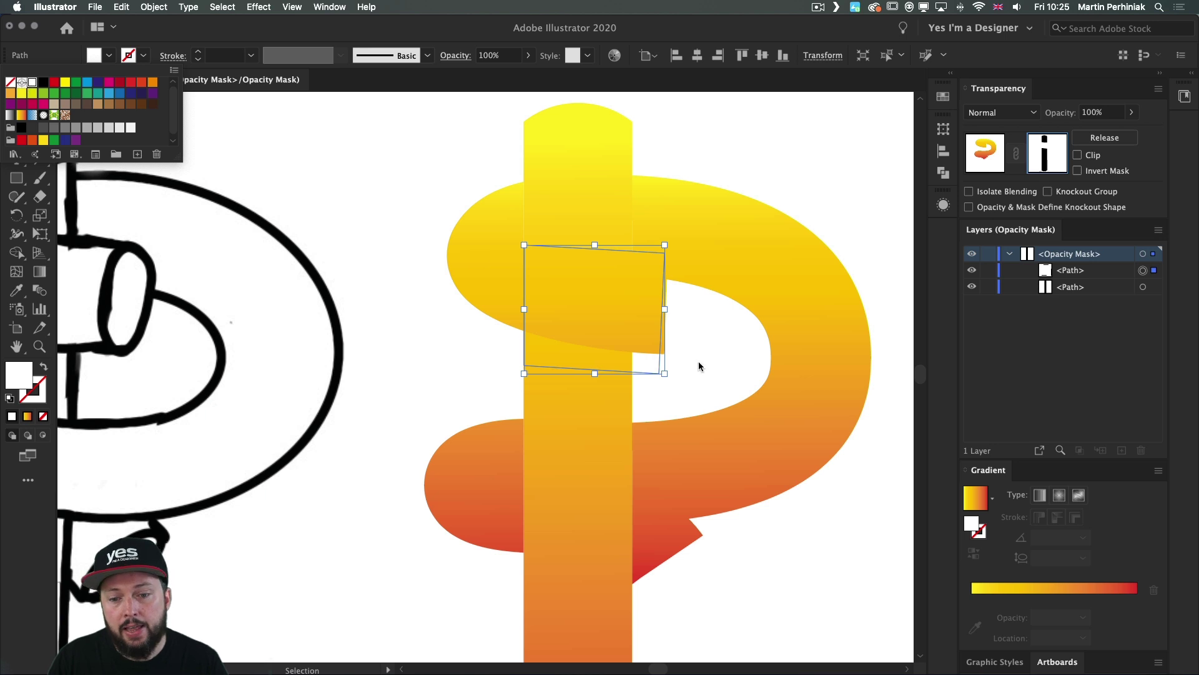
pyautogui.click(696, 333)
pyautogui.click(696, 332)
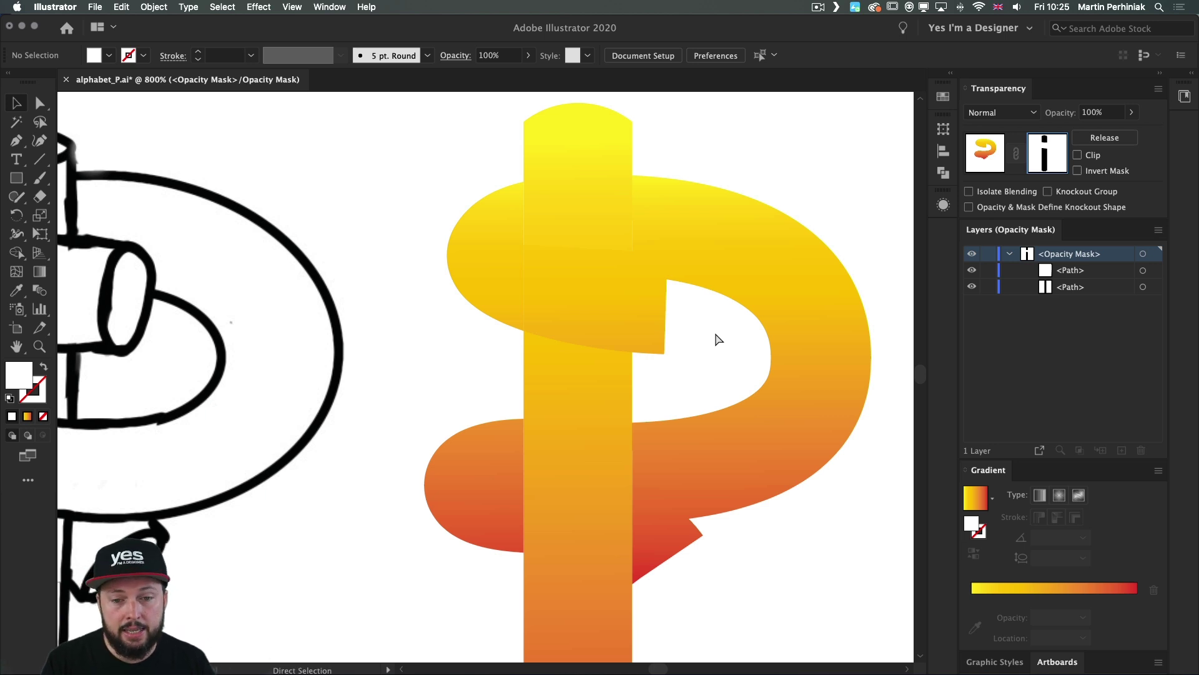
# Exit the opacity mask and reverse the vertical bar's gradient so it runs from red at its upper end to yellow.
pyautogui.press('super+minus')
pyautogui.press('super+minus')
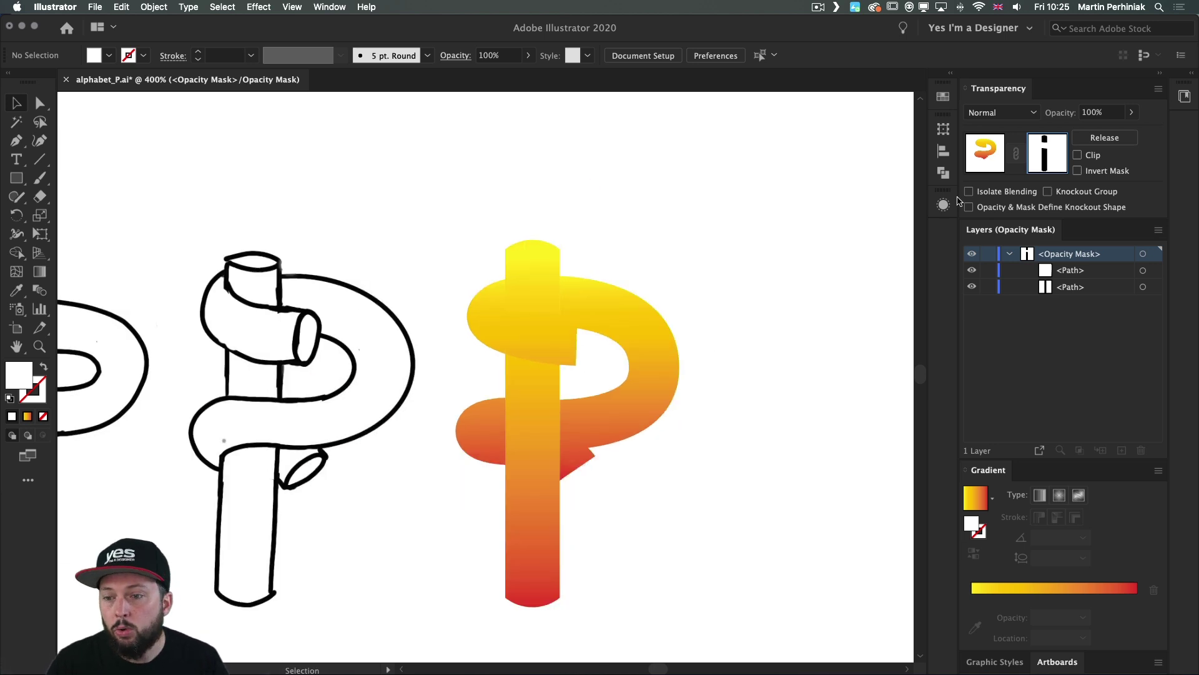
pyautogui.click(983, 149)
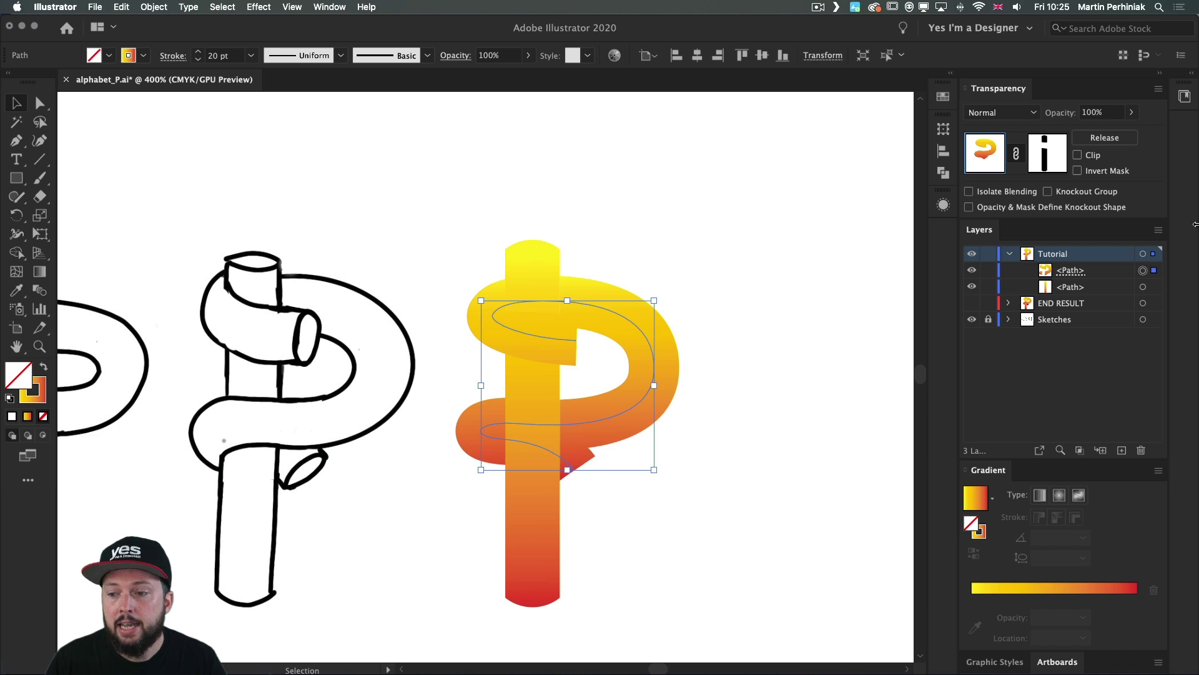
pyautogui.click(1143, 287)
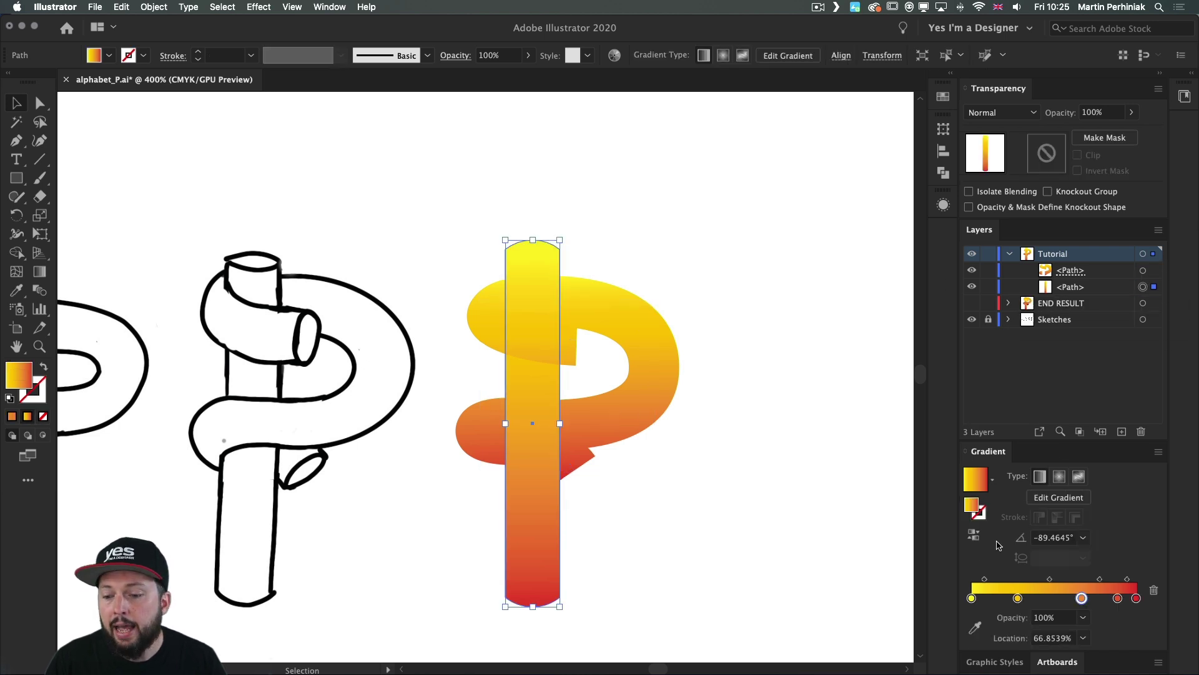
pyautogui.click(975, 535)
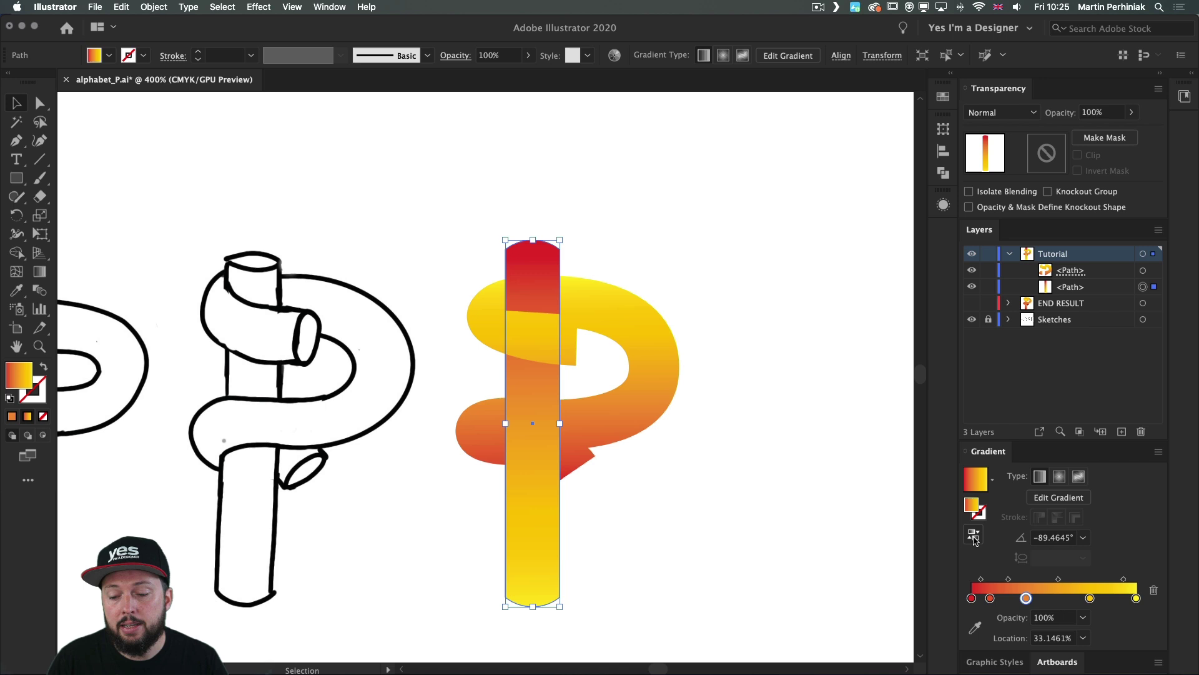
pyautogui.click(975, 536)
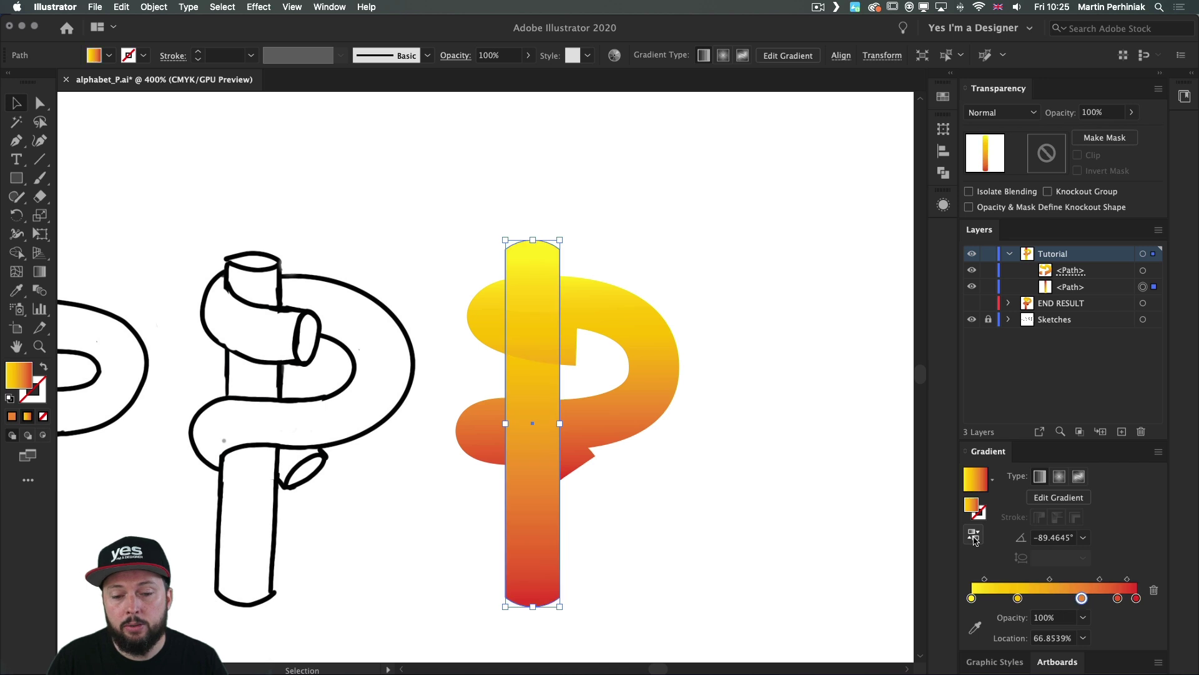
pyautogui.click(975, 536)
pyautogui.click(975, 536)
pyautogui.click(975, 536)
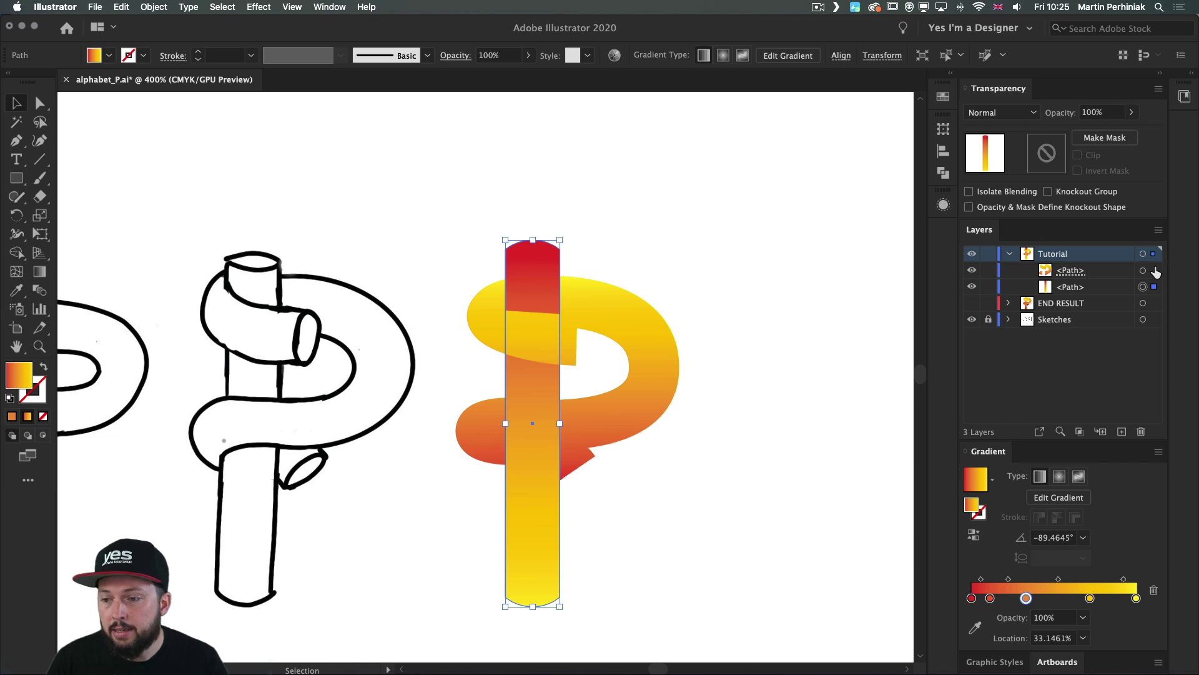
pyautogui.click(609, 331)
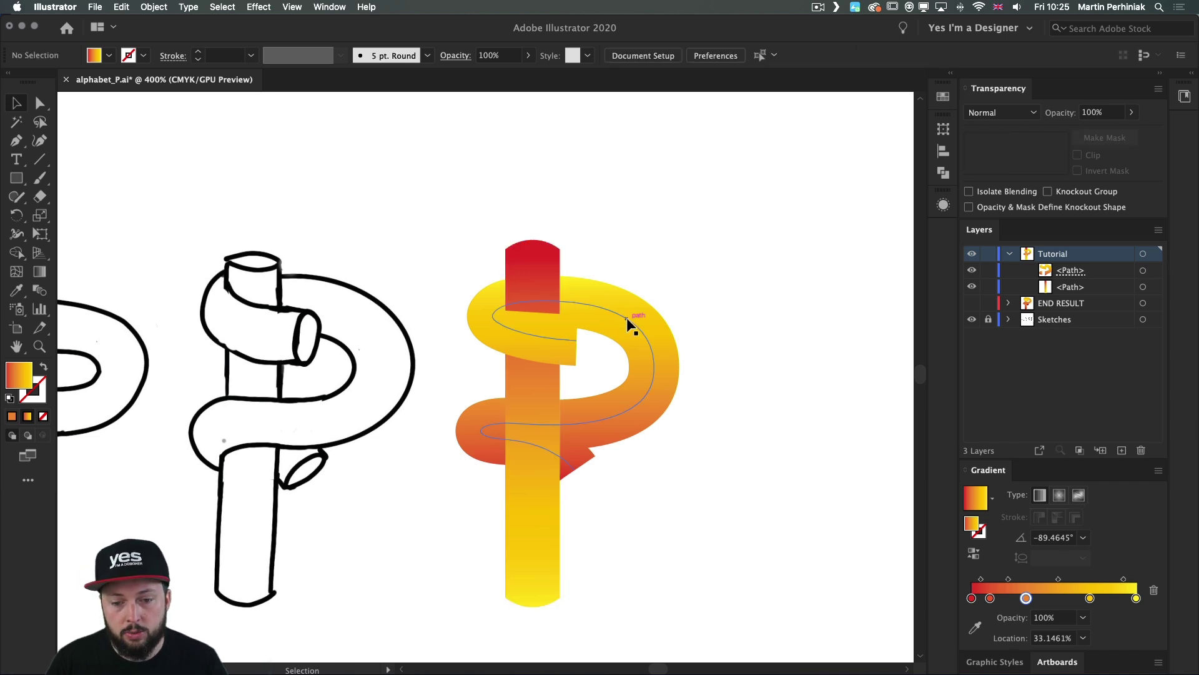
# In the curved tube's opacity mask, move the white shape's two right corners slightly outward, just beyond the tube's cut upper end.
pyautogui.click(628, 317)
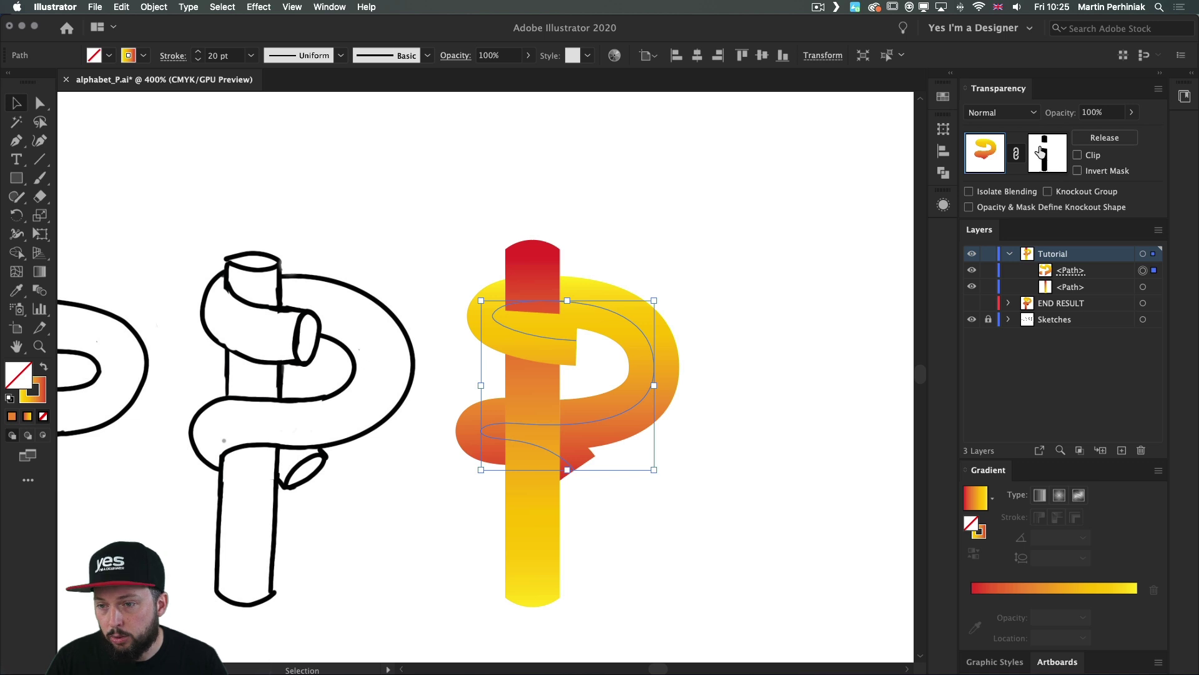
pyautogui.click(1040, 151)
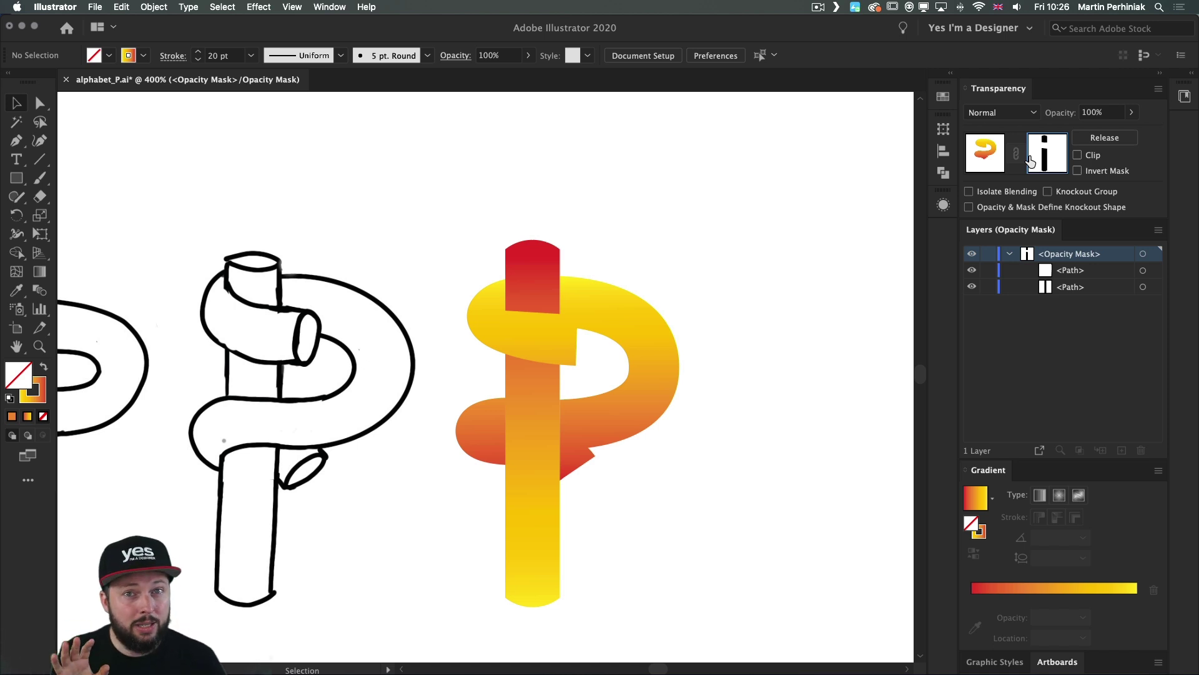
pyautogui.press('super+space')
pyautogui.moveTo(481, 295); pyautogui.dragTo(652, 301)
pyautogui.click(541, 296)
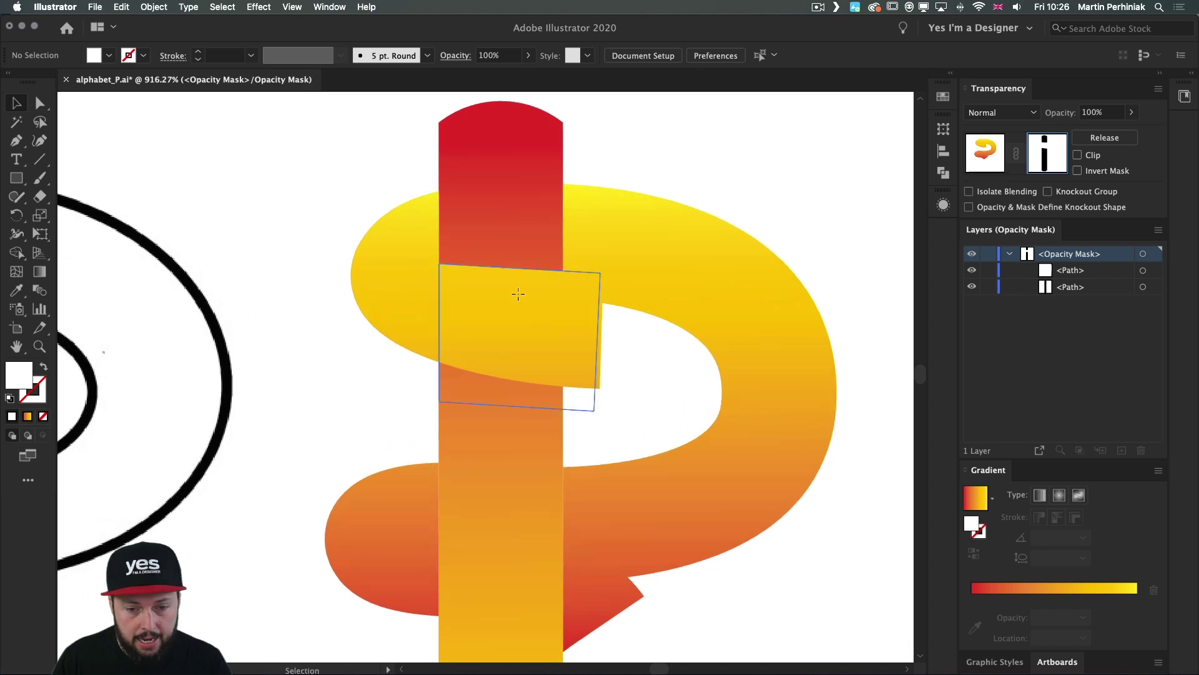
pyautogui.press('a')
pyautogui.click(601, 417)
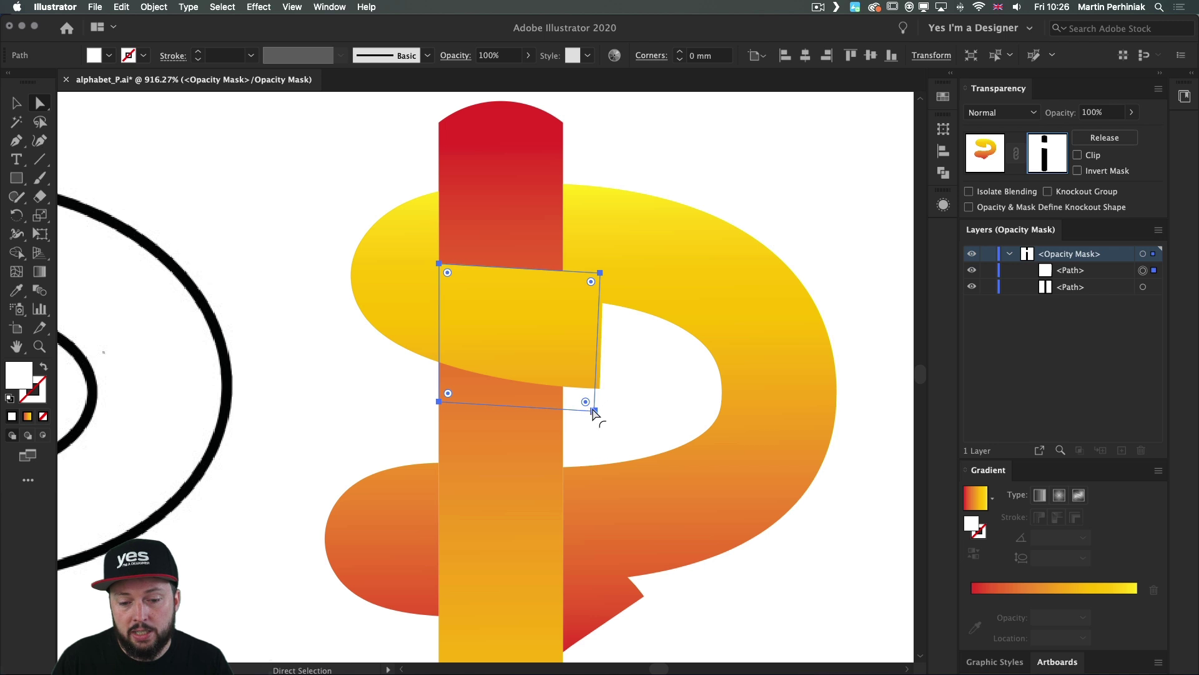
pyautogui.click(594, 412)
pyautogui.moveTo(596, 412); pyautogui.dragTo(609, 411)
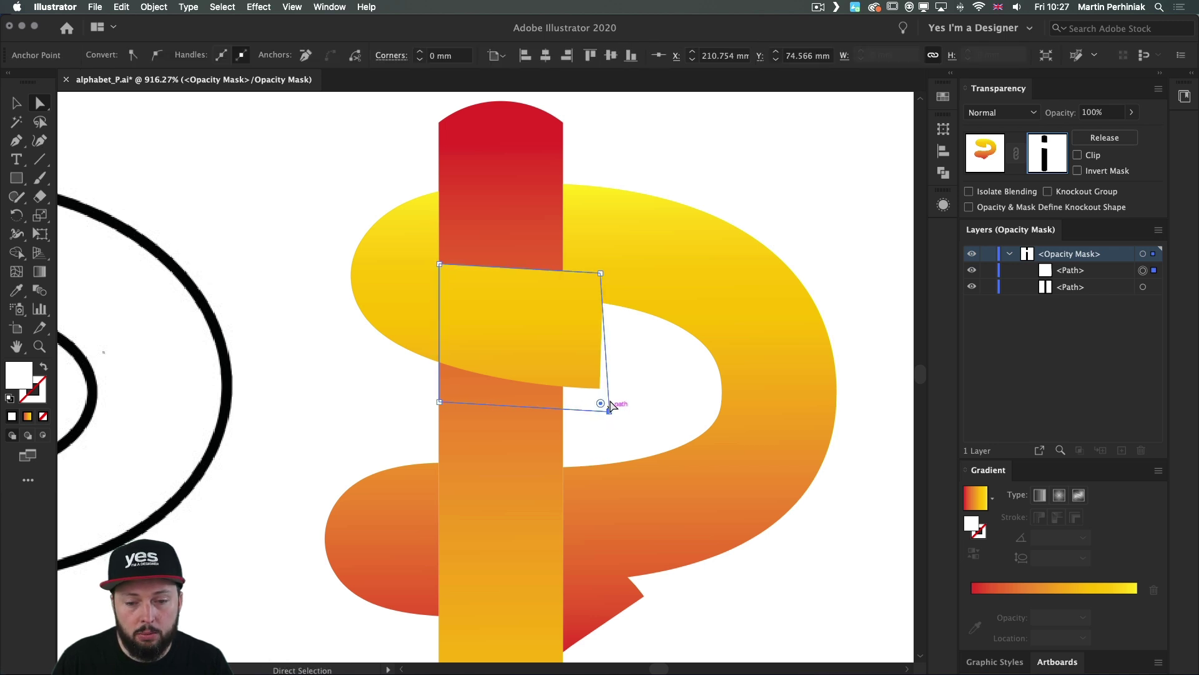
pyautogui.moveTo(600, 273); pyautogui.dragTo(609, 271)
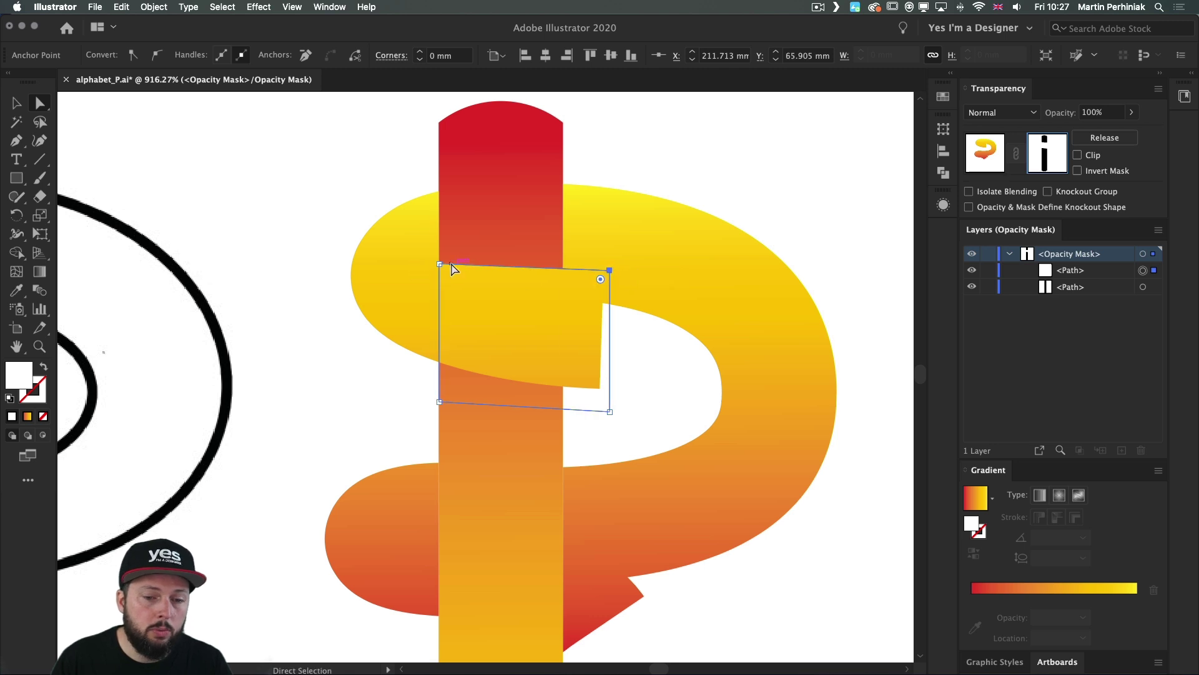
# Raise the white mask shape's upper-left corner along the bar's edge to a Y position of about 64.7 mm.
pyautogui.click(440, 264)
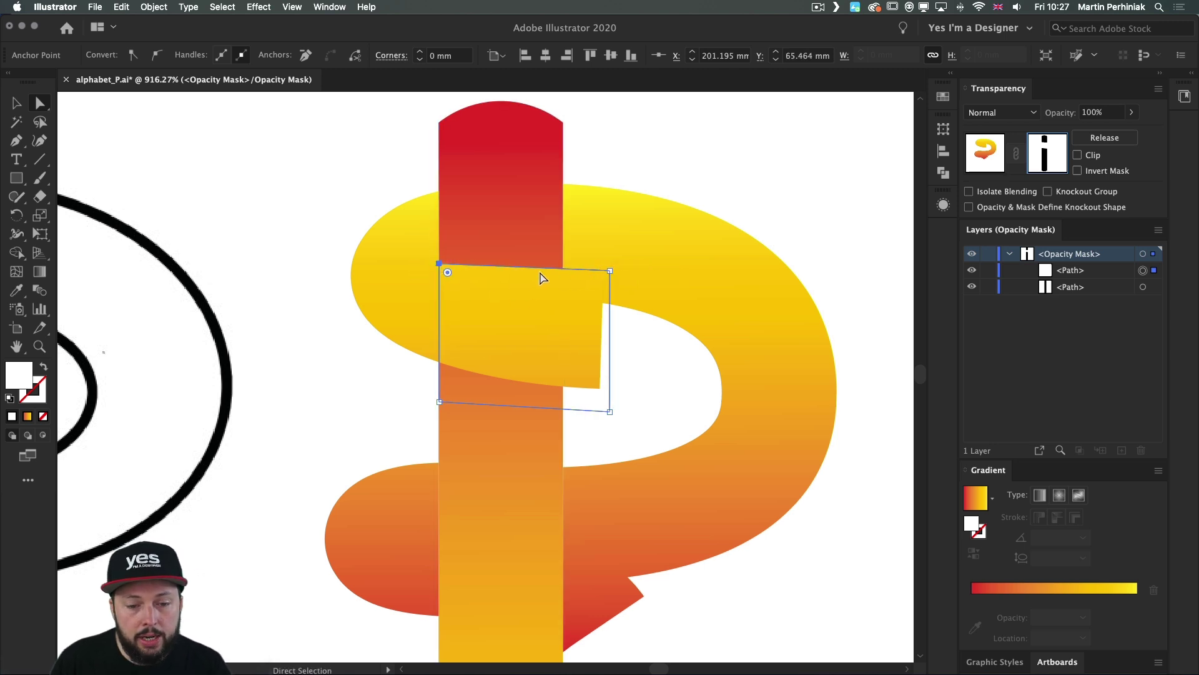
pyautogui.click(609, 271)
pyautogui.moveTo(440, 264); pyautogui.dragTo(440, 251)
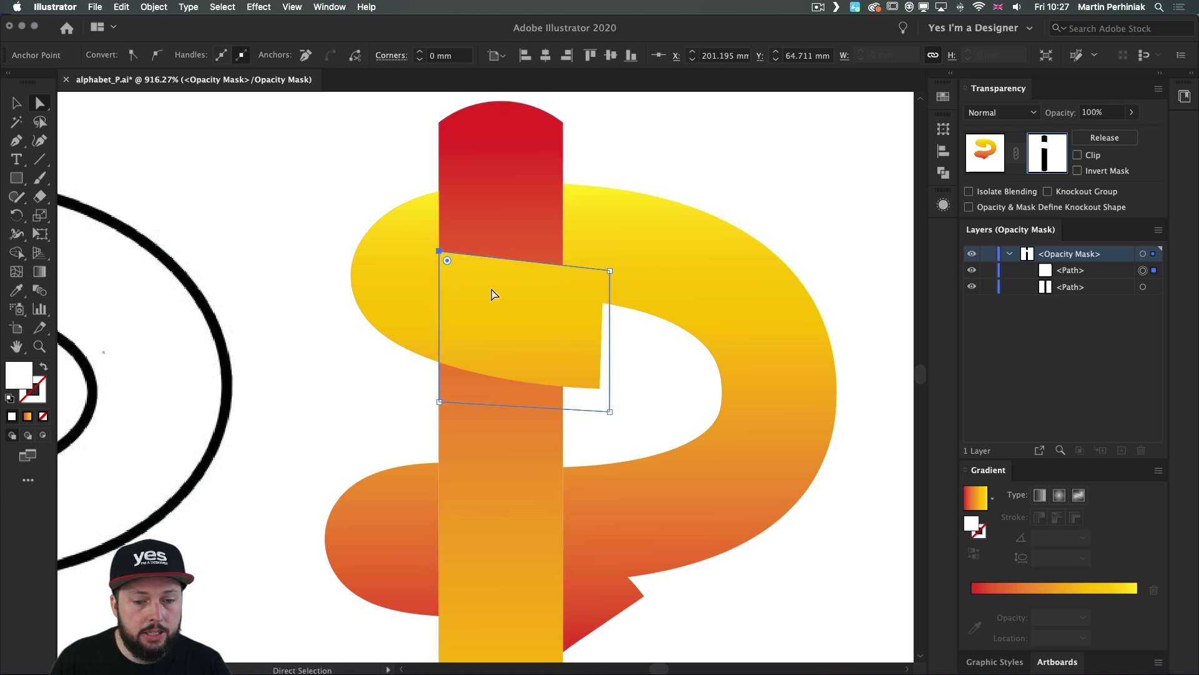
# Bend the white mask shape's upper edge into a downward curve across the bar.
pyautogui.press('p')
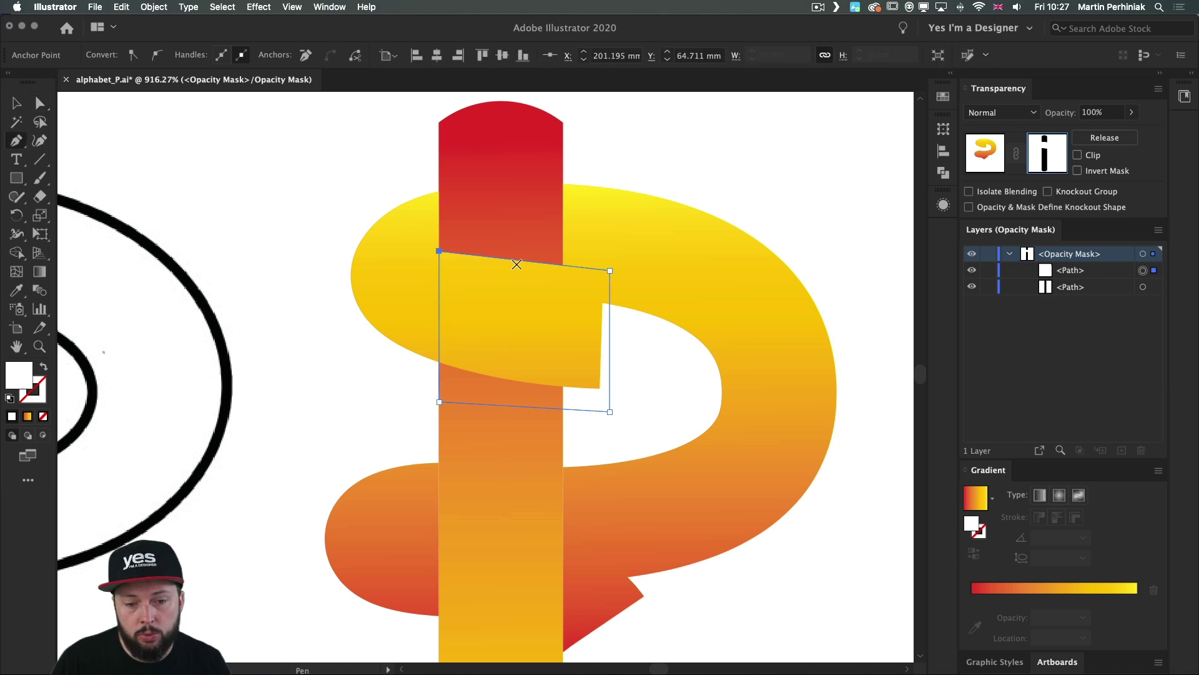
pyautogui.press('alt')
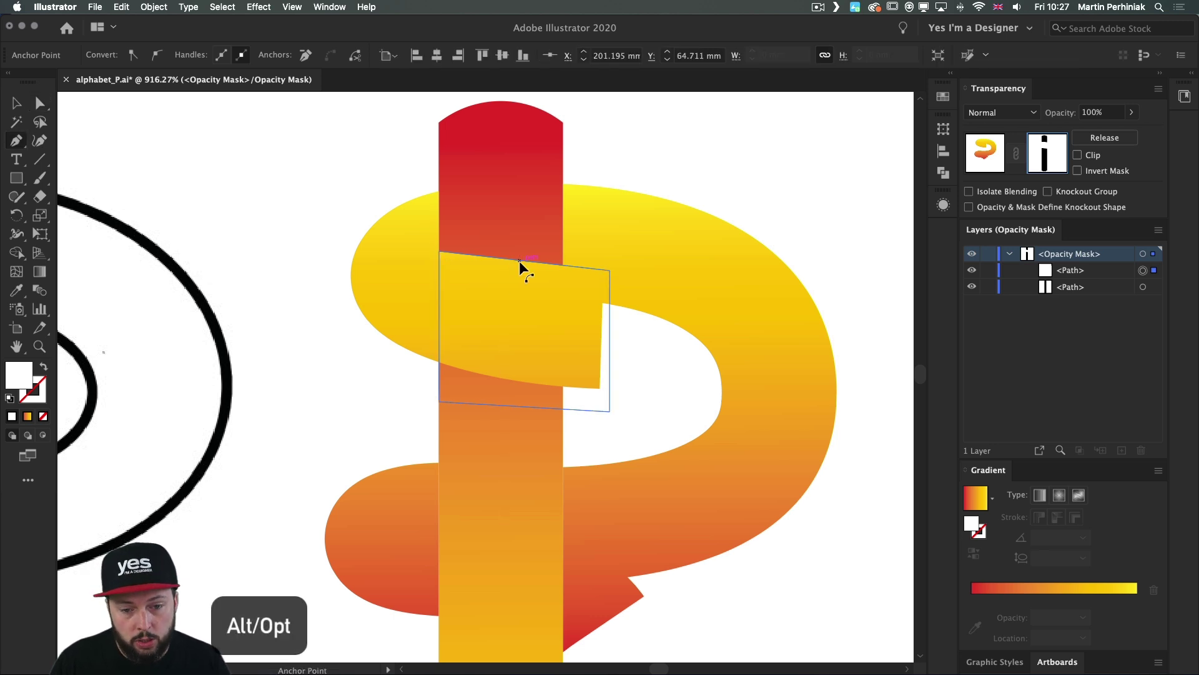
pyautogui.moveTo(519, 261); pyautogui.dragTo(491, 269)
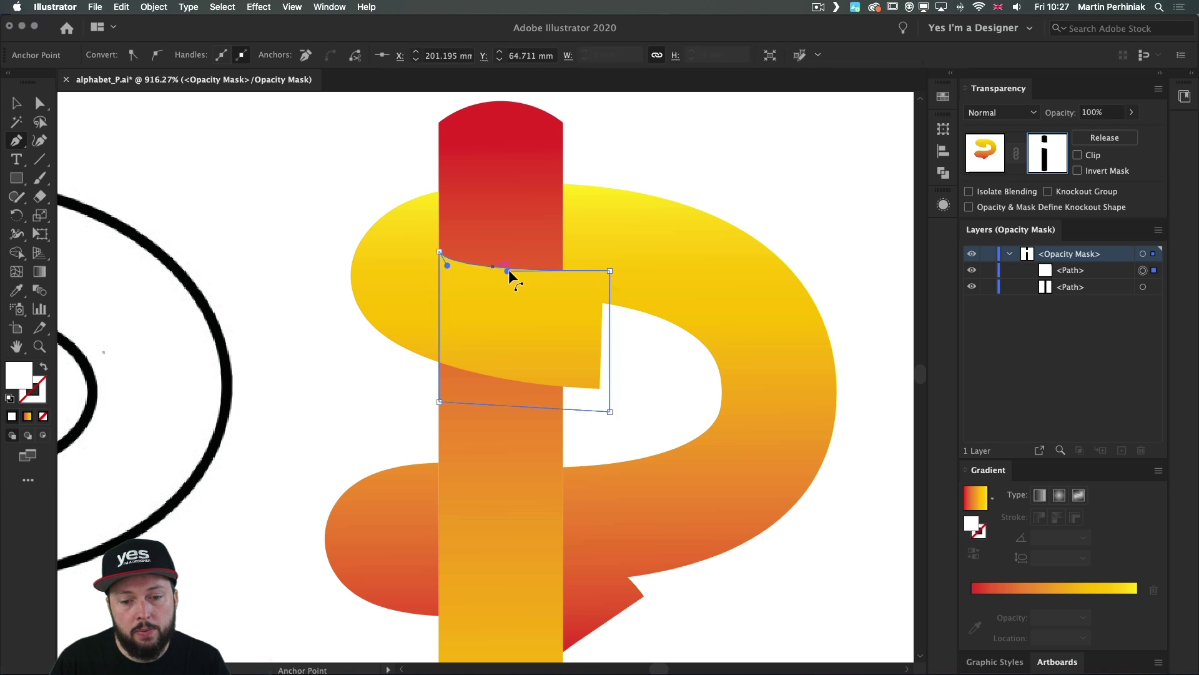
# Lower the white mask shape's upper-right corner to a Y position of about 66.5 mm.
pyautogui.press('a')
pyautogui.moveTo(609, 271); pyautogui.dragTo(610, 275)
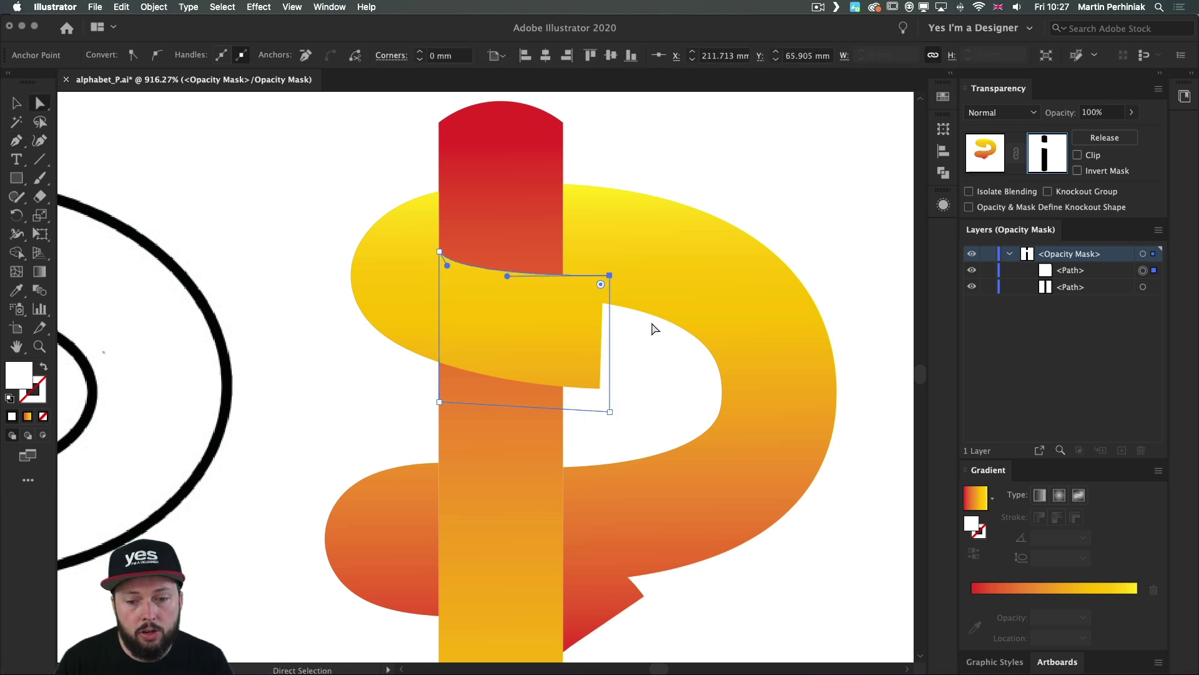
pyautogui.press('Down')
pyautogui.press('Down')
pyautogui.press('Down')
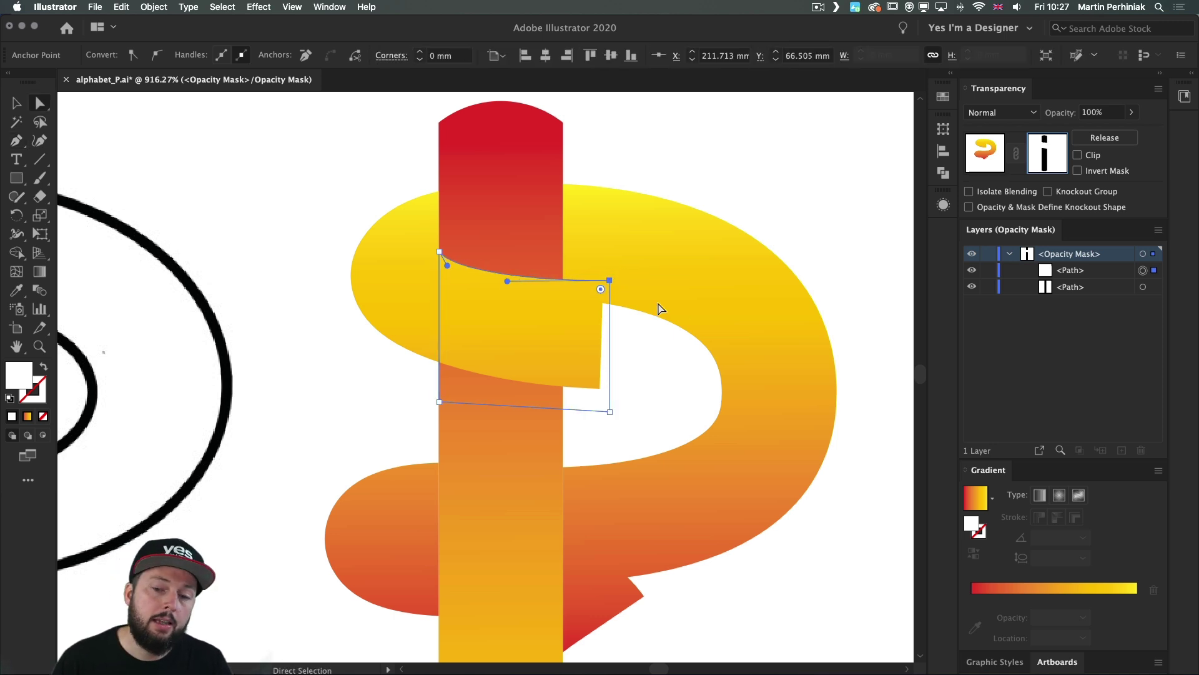
pyautogui.click(649, 395)
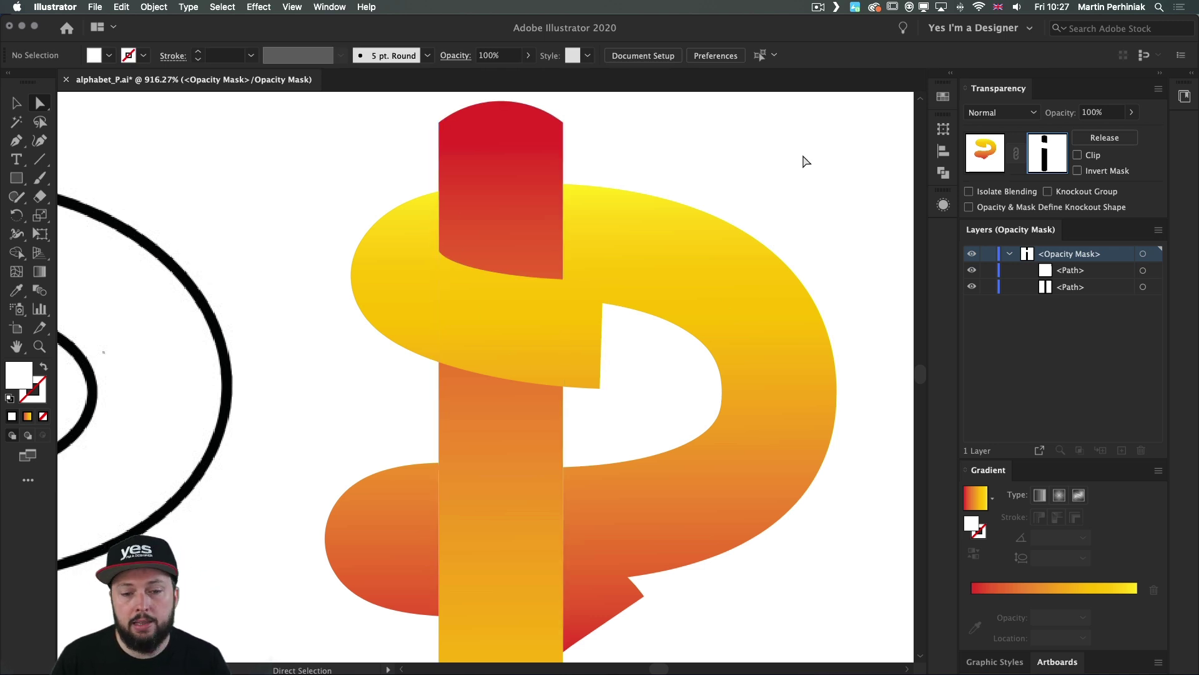
# Shift the white mask shape's two left corners slightly outward, and realign the upper-left corner with the tube's edge at the bar.
pyautogui.click(498, 312)
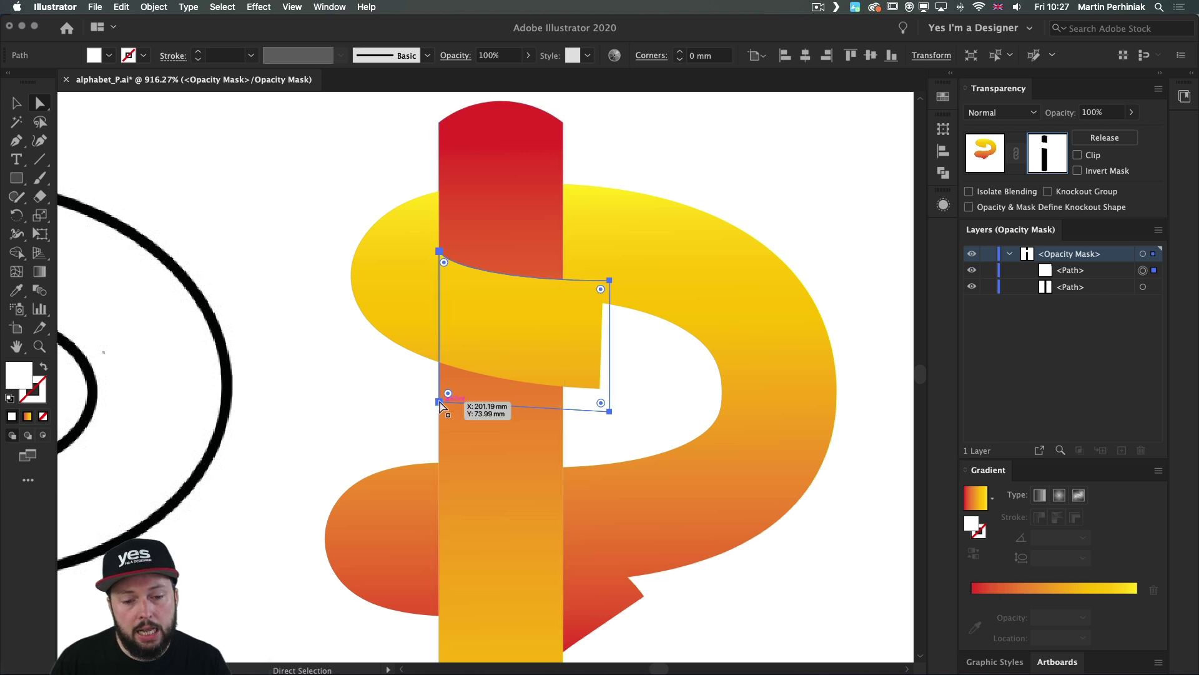
pyautogui.click(439, 403)
pyautogui.keyDown('shift'); pyautogui.click(439, 251); pyautogui.keyUp('shift')
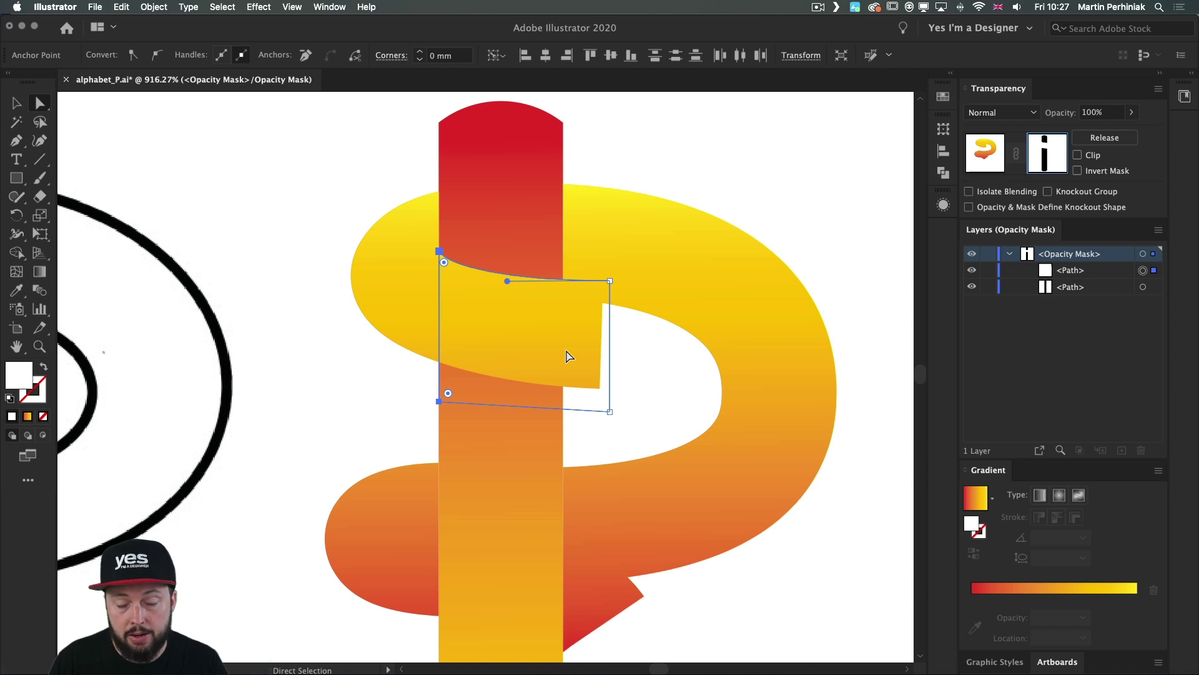
pyautogui.press('Left')
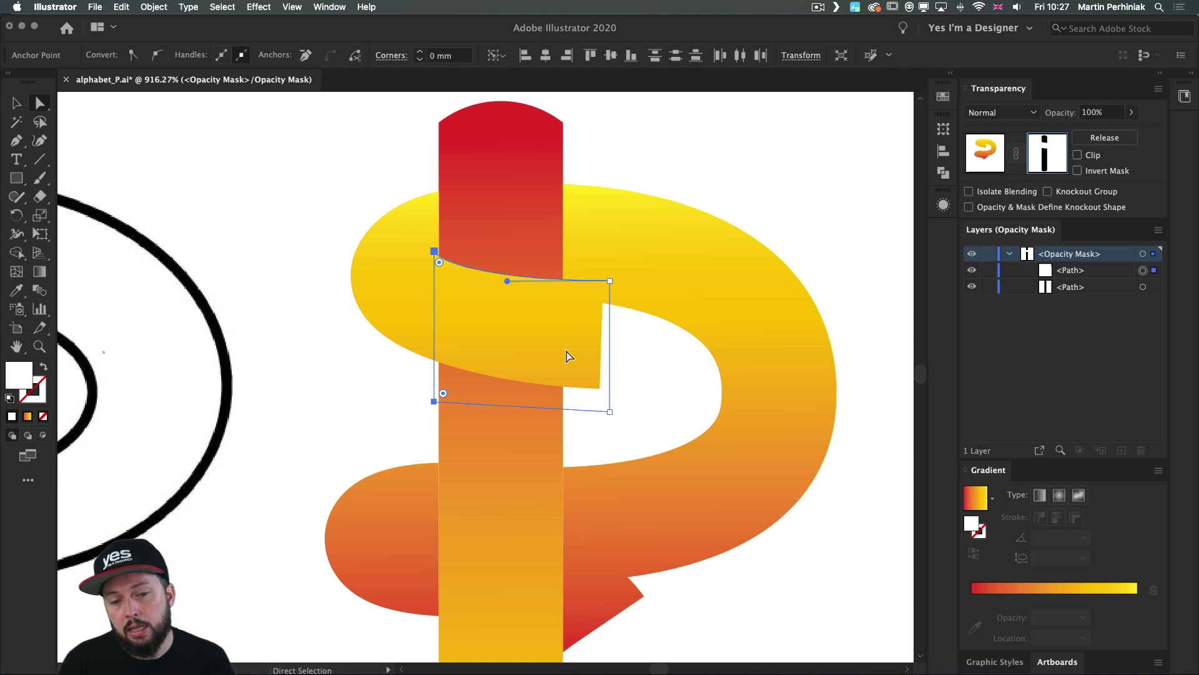
pyautogui.click(343, 348)
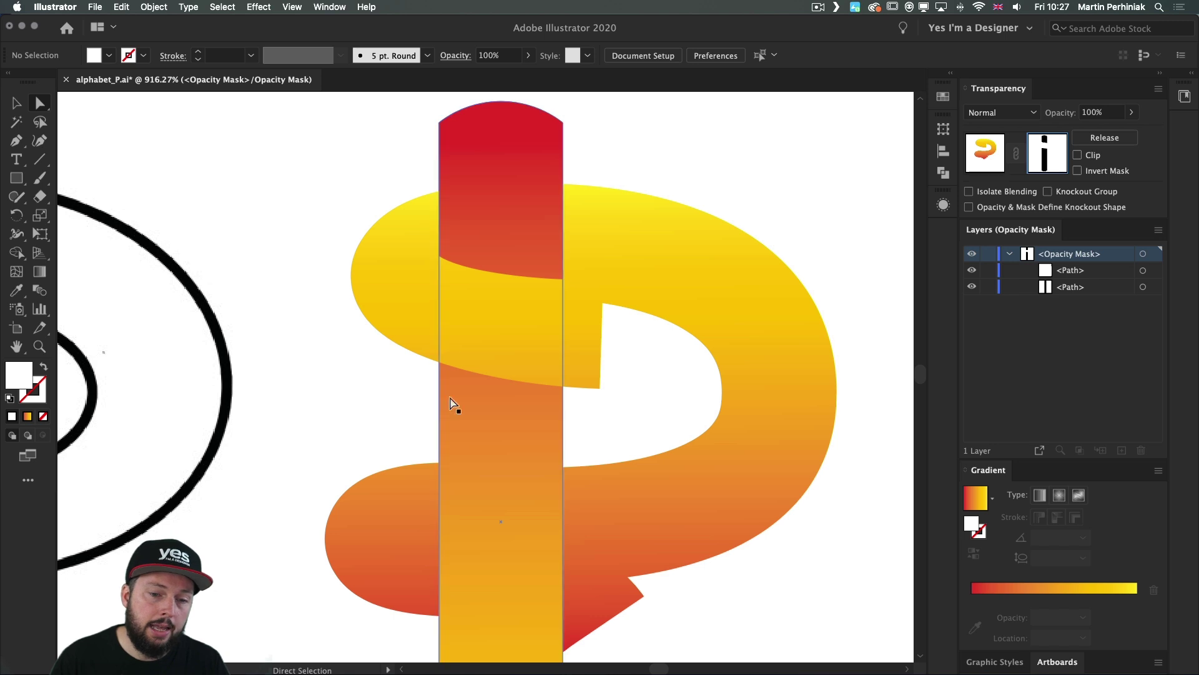
pyautogui.moveTo(435, 256); pyautogui.dragTo(438, 252)
pyautogui.click(280, 219)
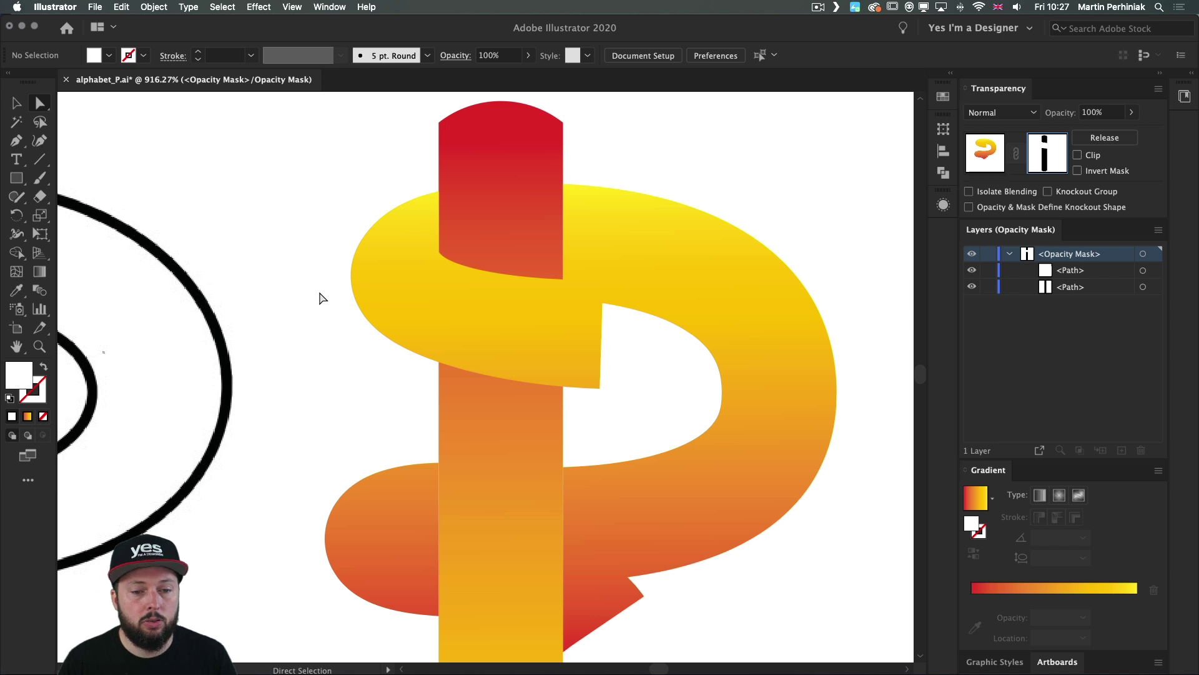
# Draw a second four-sided white shape, about 11 by 9.6 mm, in the opacity mask where the tube's lower part crosses the bar.
pyautogui.moveTo(321, 399)
pyautogui.mouseDown()
pyautogui.moveTo(324, 212)
pyautogui.moveTo(439, 227)
pyautogui.moveTo(795, 225)
pyautogui.mouseUp()
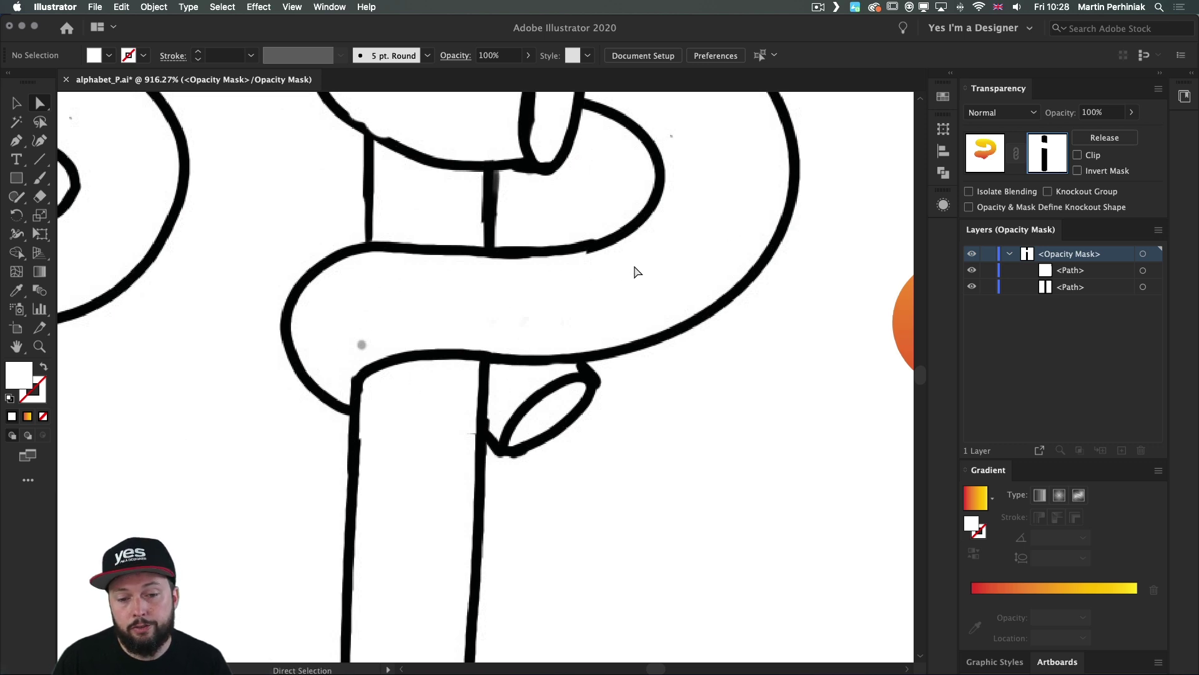
pyautogui.press('c')
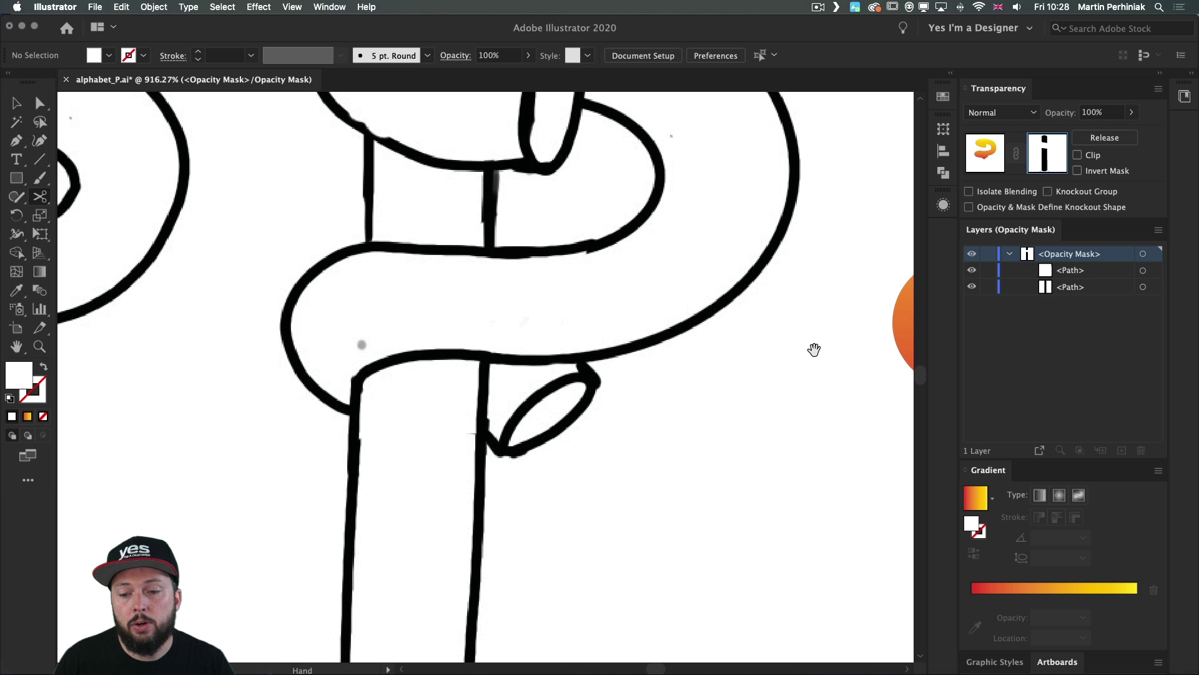
pyautogui.moveTo(814, 348)
pyautogui.mouseDown()
pyautogui.moveTo(350, 329)
pyautogui.moveTo(494, 343)
pyautogui.mouseUp()
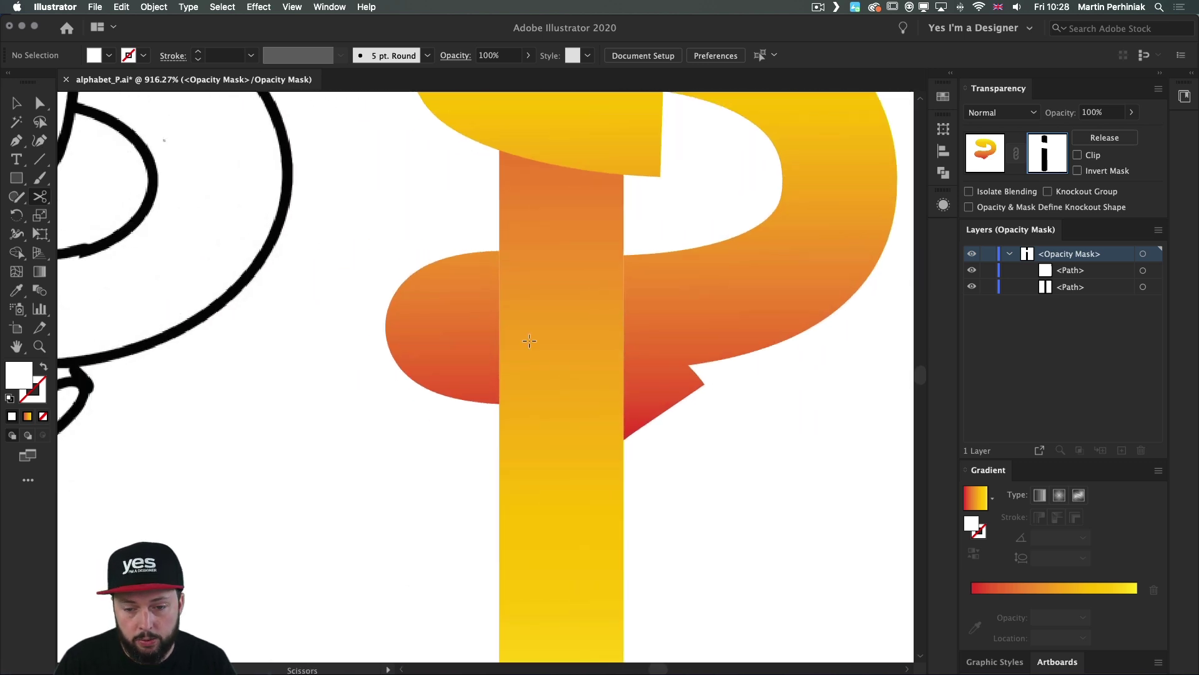
pyautogui.press('p')
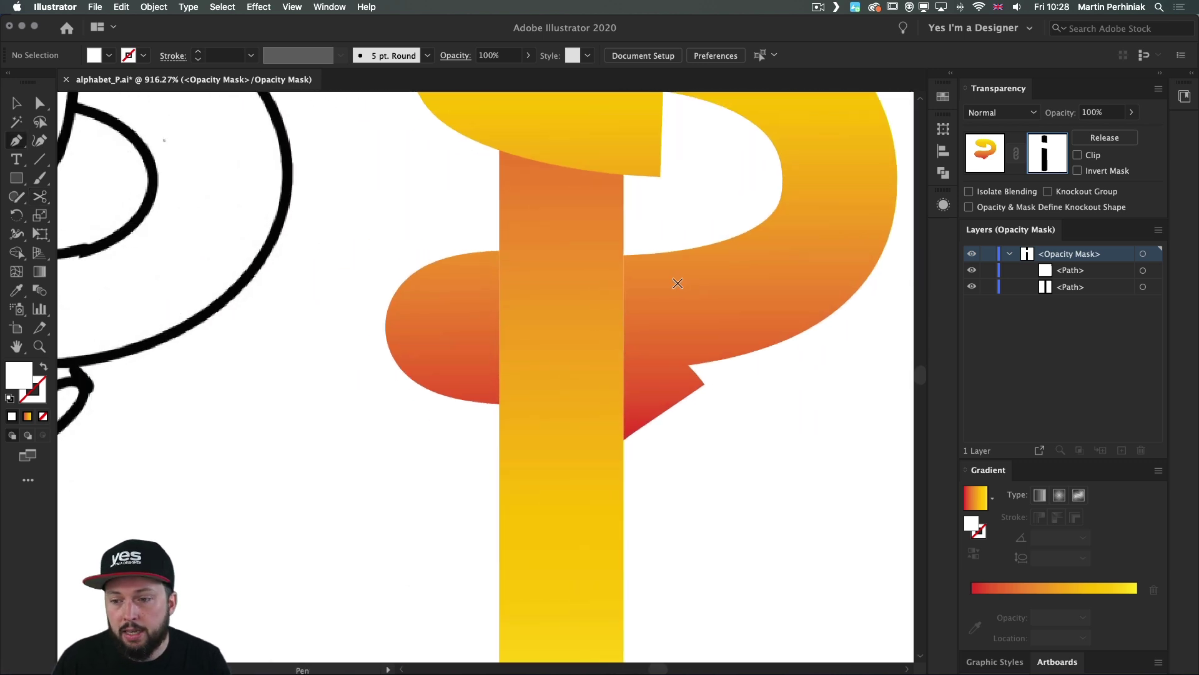
pyautogui.click(485, 213)
pyautogui.click(663, 228)
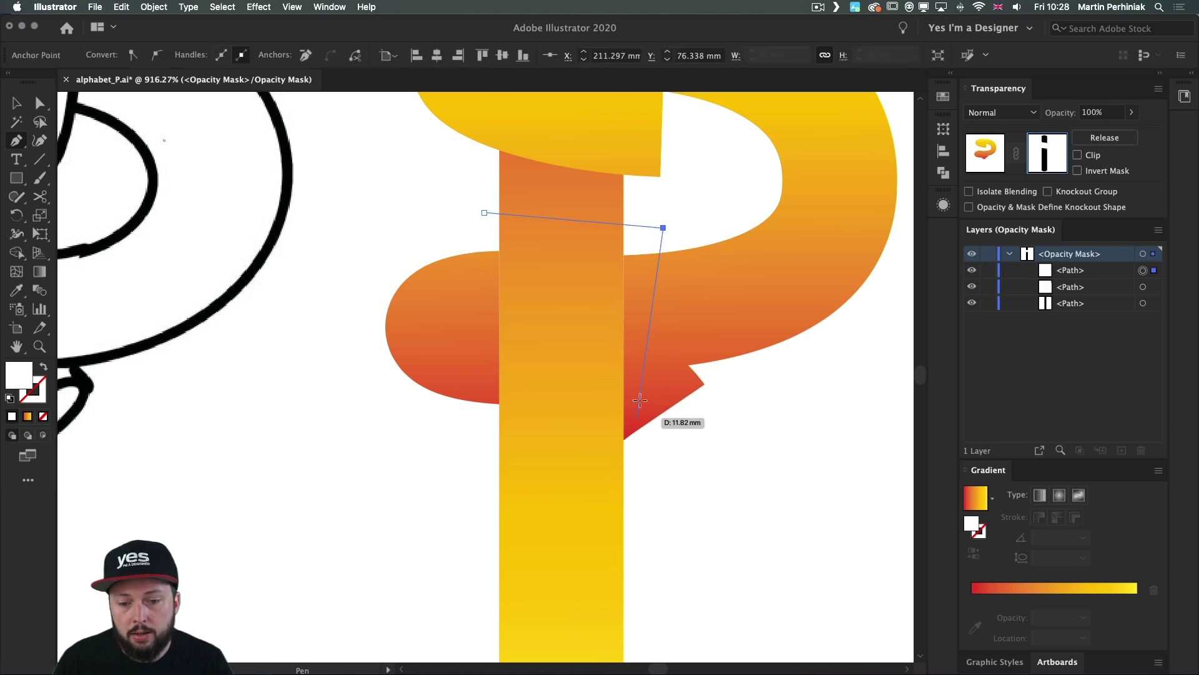
pyautogui.click(645, 365)
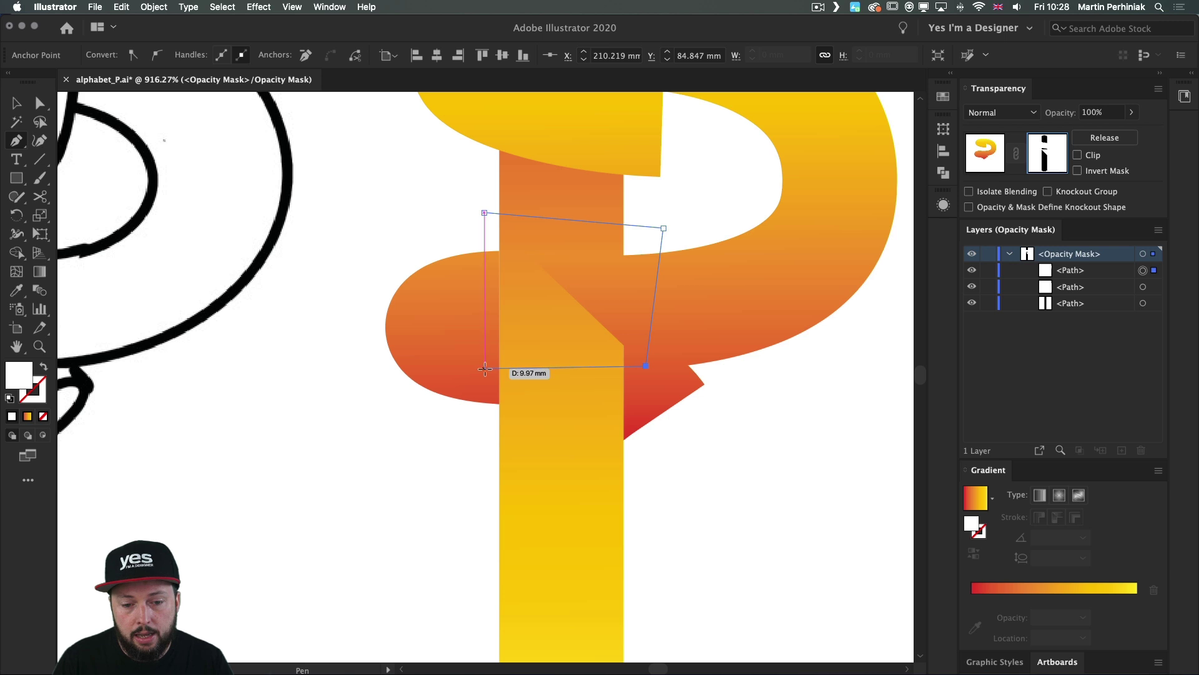
pyautogui.click(485, 368)
pyautogui.click(484, 213)
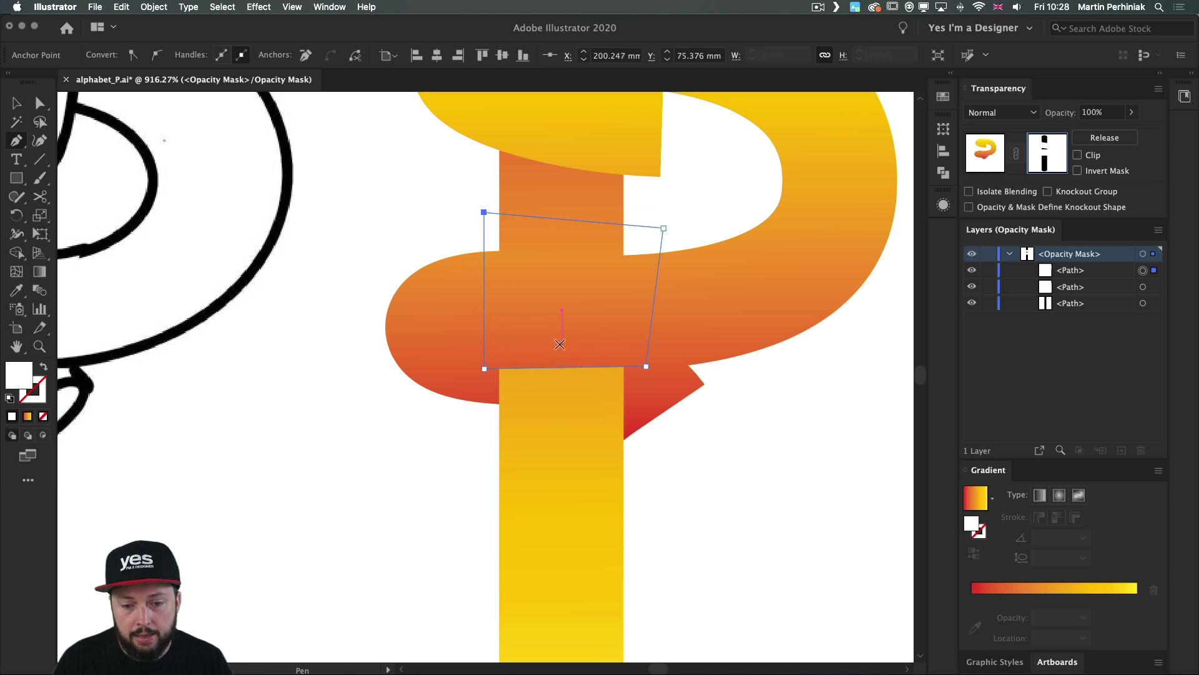
# Bend the new white mask shape's lower edge slightly upward into a shallow arch across the bar.
pyautogui.press('alt')
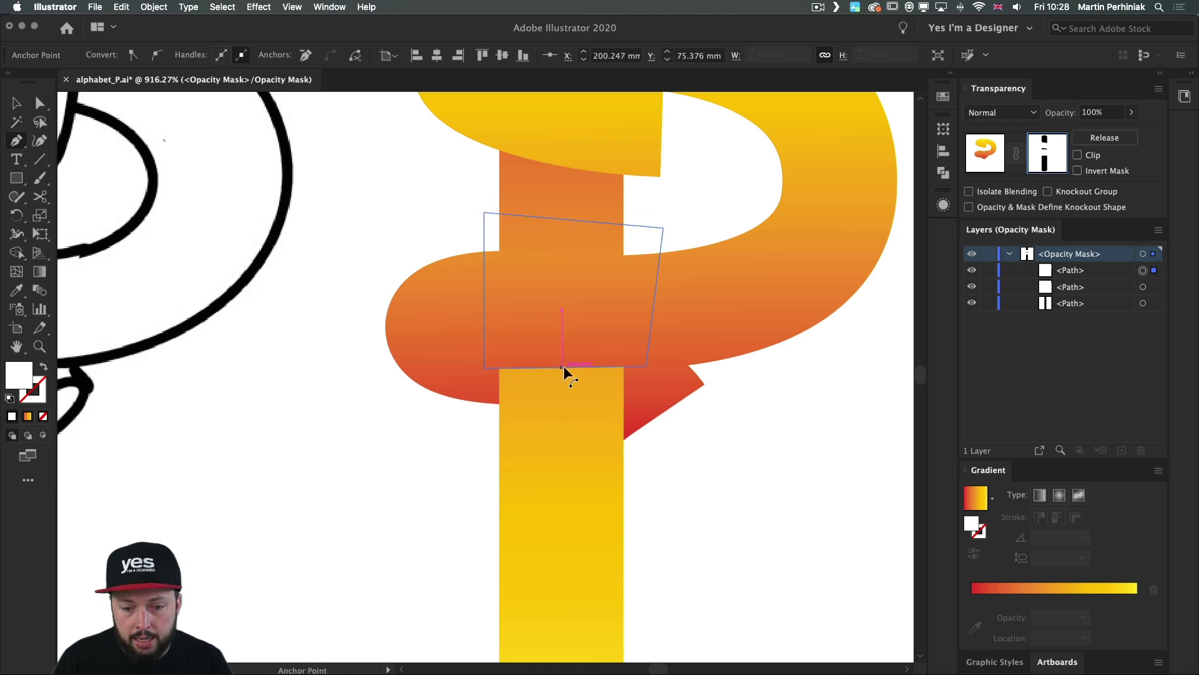
pyautogui.moveTo(563, 366); pyautogui.dragTo(564, 361)
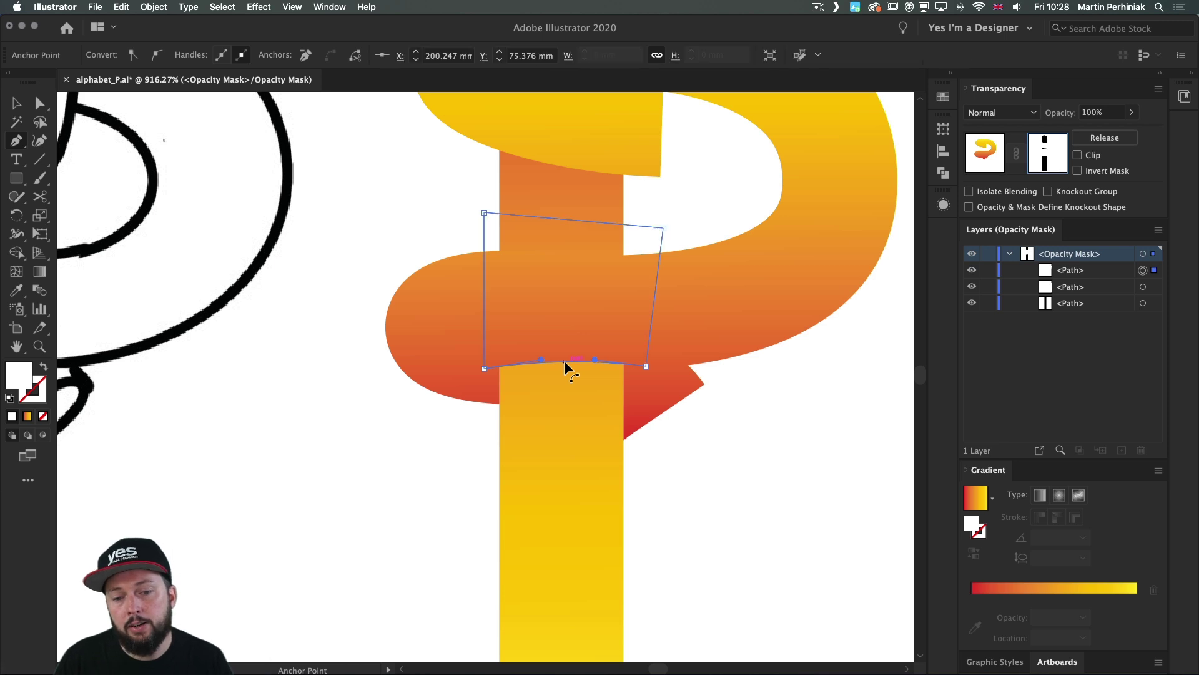
pyautogui.press('v')
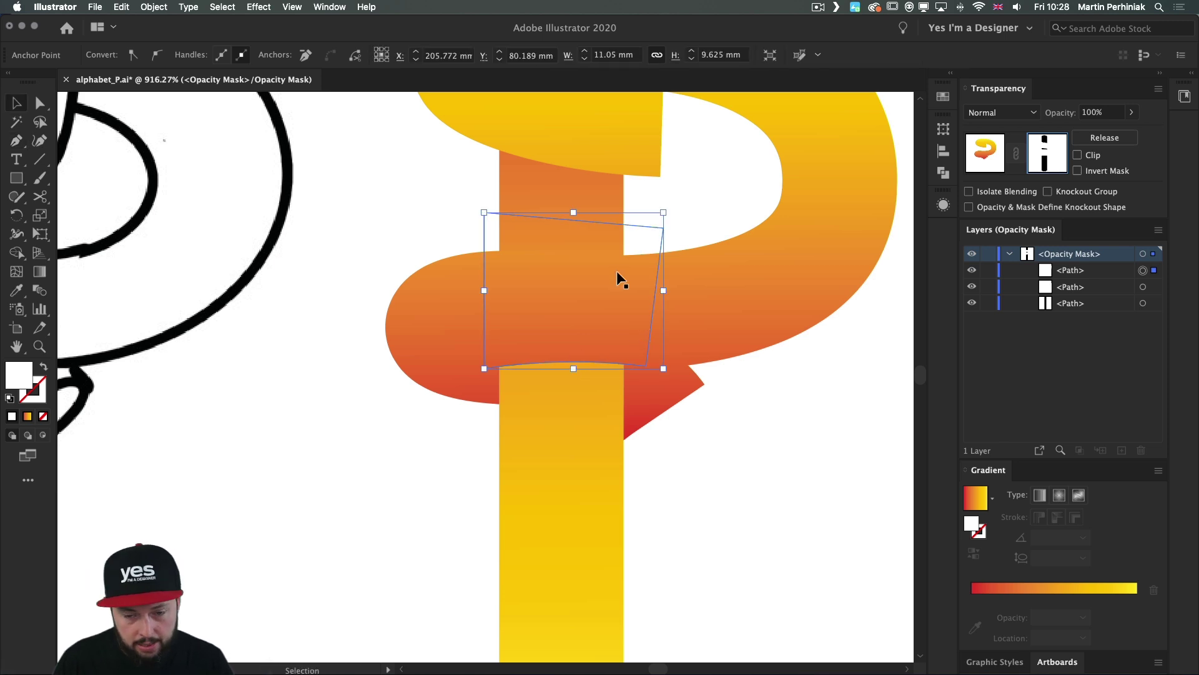
pyautogui.click(720, 185)
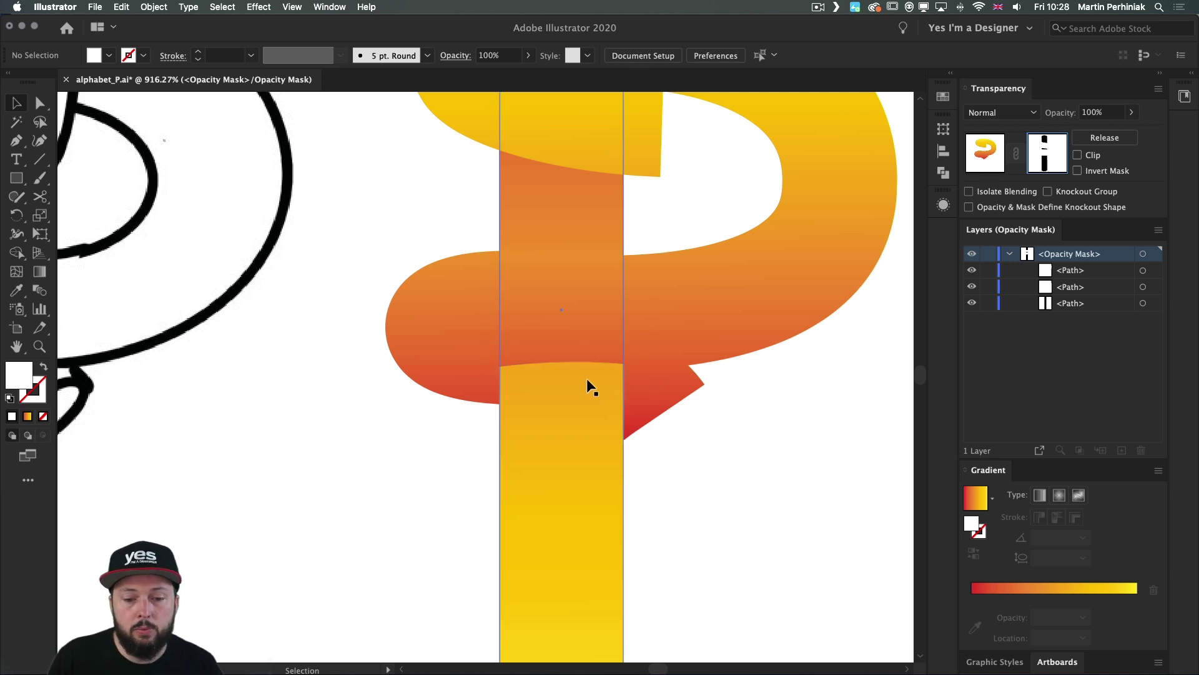
# Nudge the two lower corners of the new white mask shape slightly to the left.
pyautogui.press('a')
pyautogui.click(599, 360)
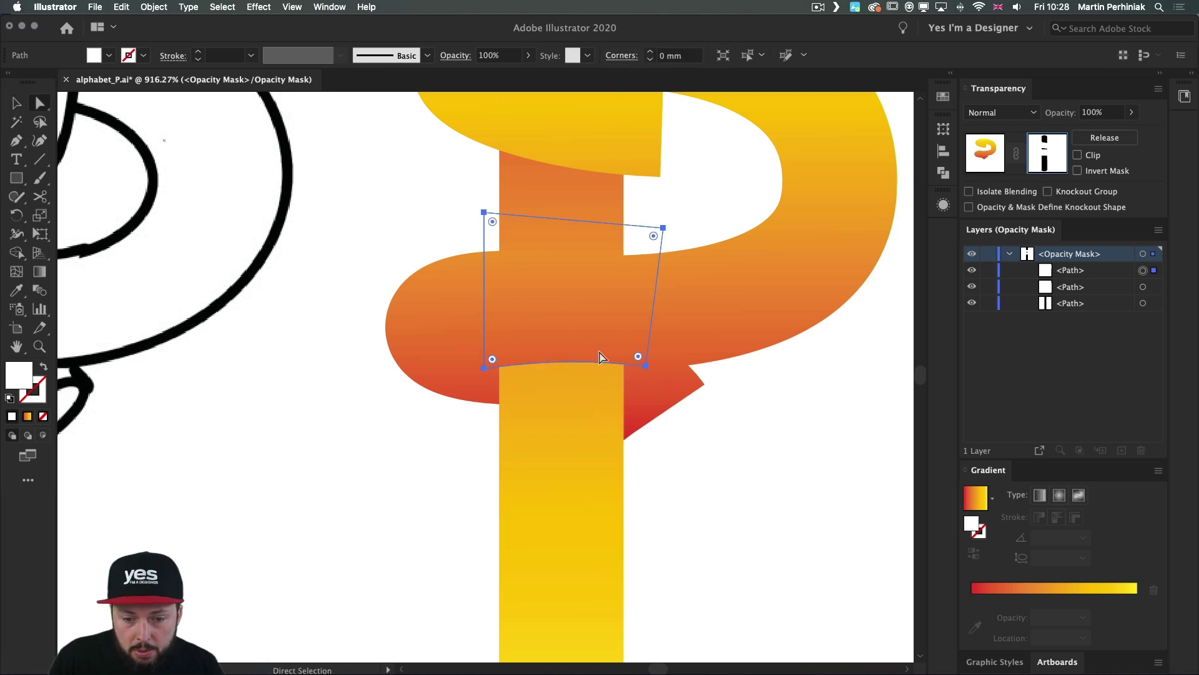
pyautogui.click(486, 368)
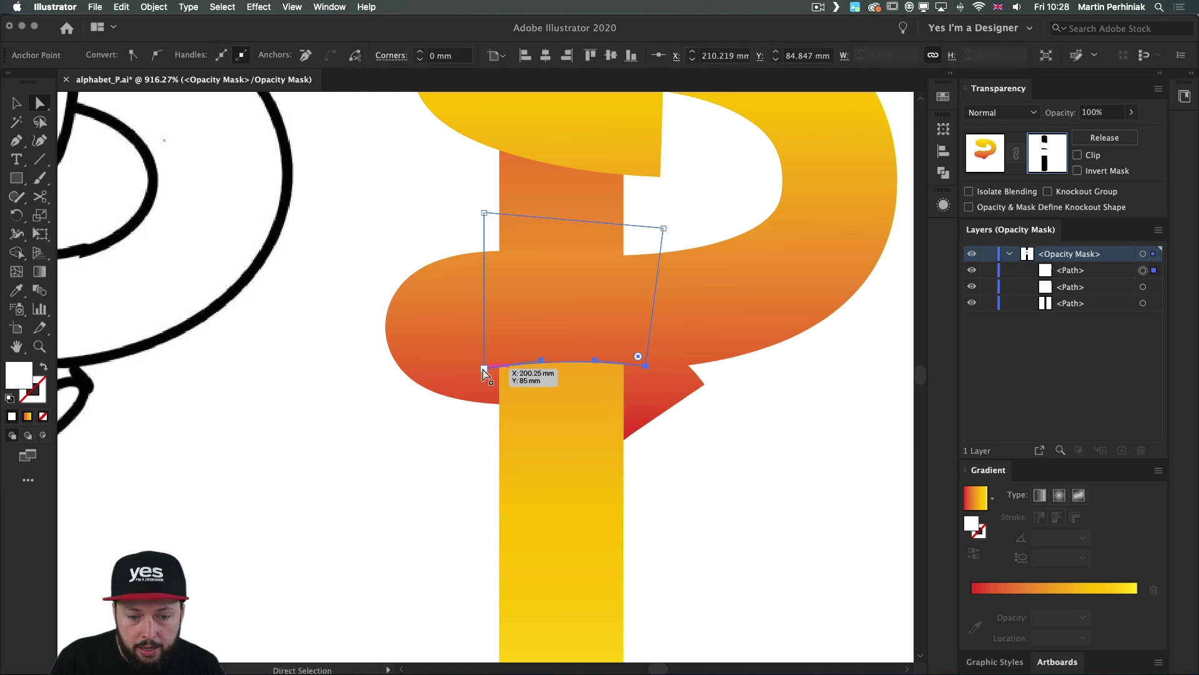
pyautogui.keyDown('shift'); pyautogui.click(570, 439); pyautogui.keyUp('shift')
pyautogui.press('Left')
pyautogui.press('Left')
pyautogui.press('Left')
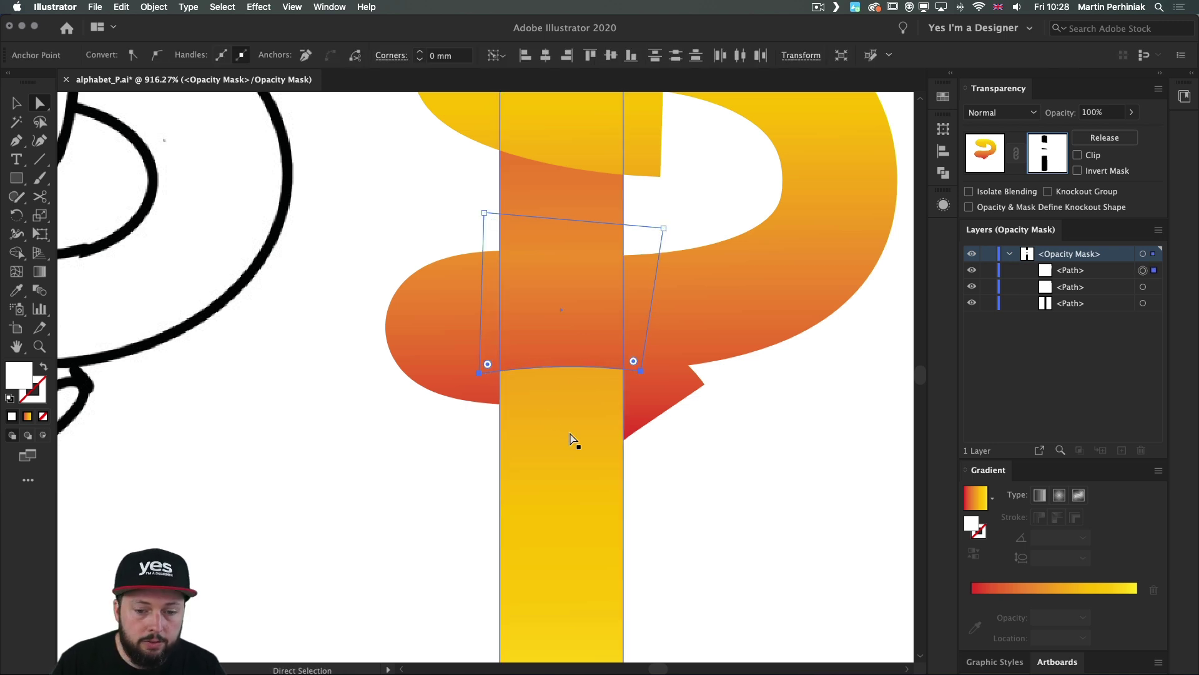
pyautogui.click(759, 447)
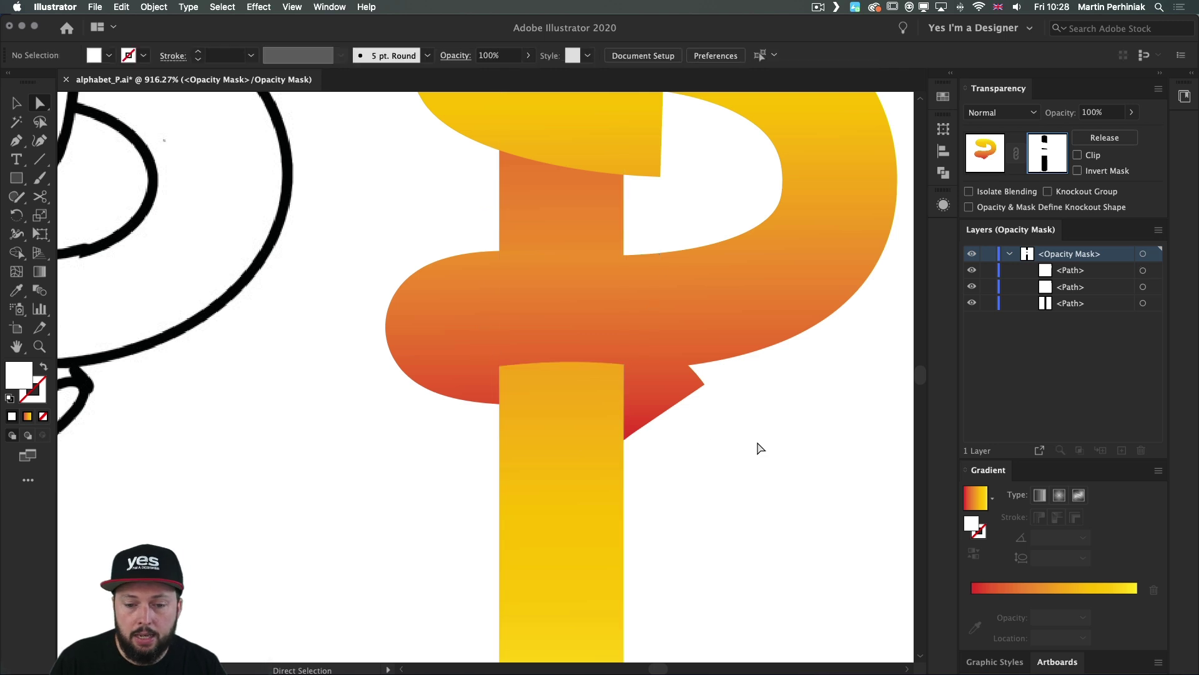
# Exit the opacity mask and reverse the vertical bar's gradient so it runs from yellow at its upper end to red.
pyautogui.press('super+minus')
pyautogui.press('super+minus')
pyautogui.press('super+minus')
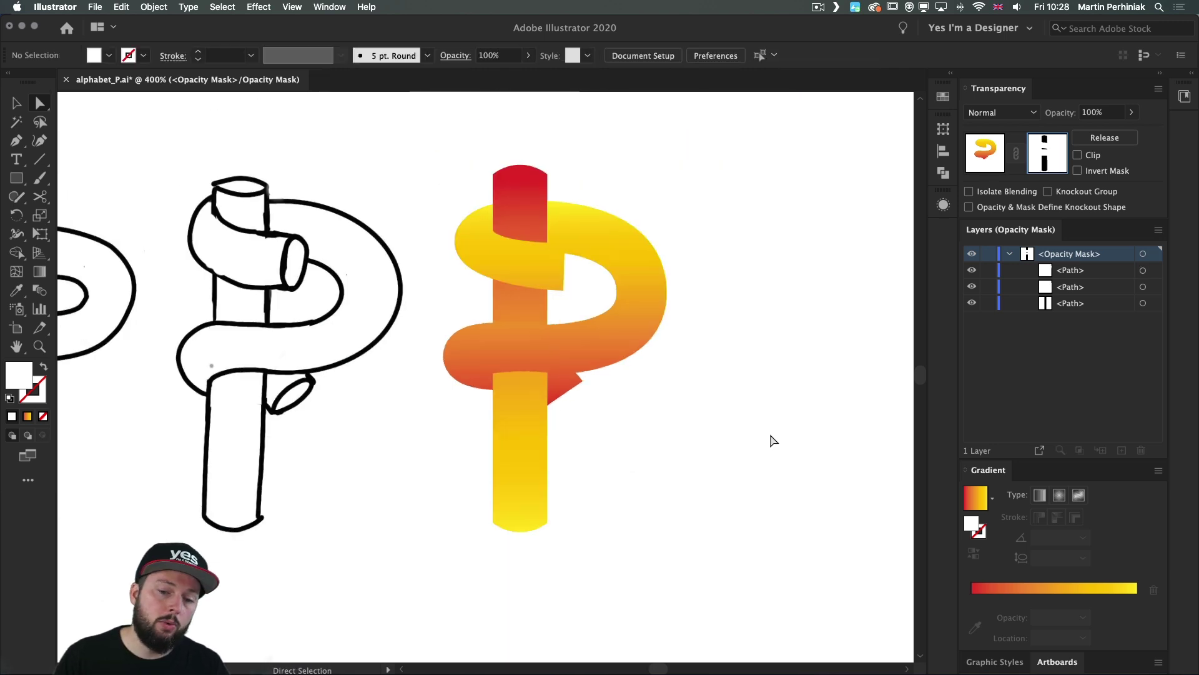
pyautogui.moveTo(695, 375); pyautogui.dragTo(724, 375)
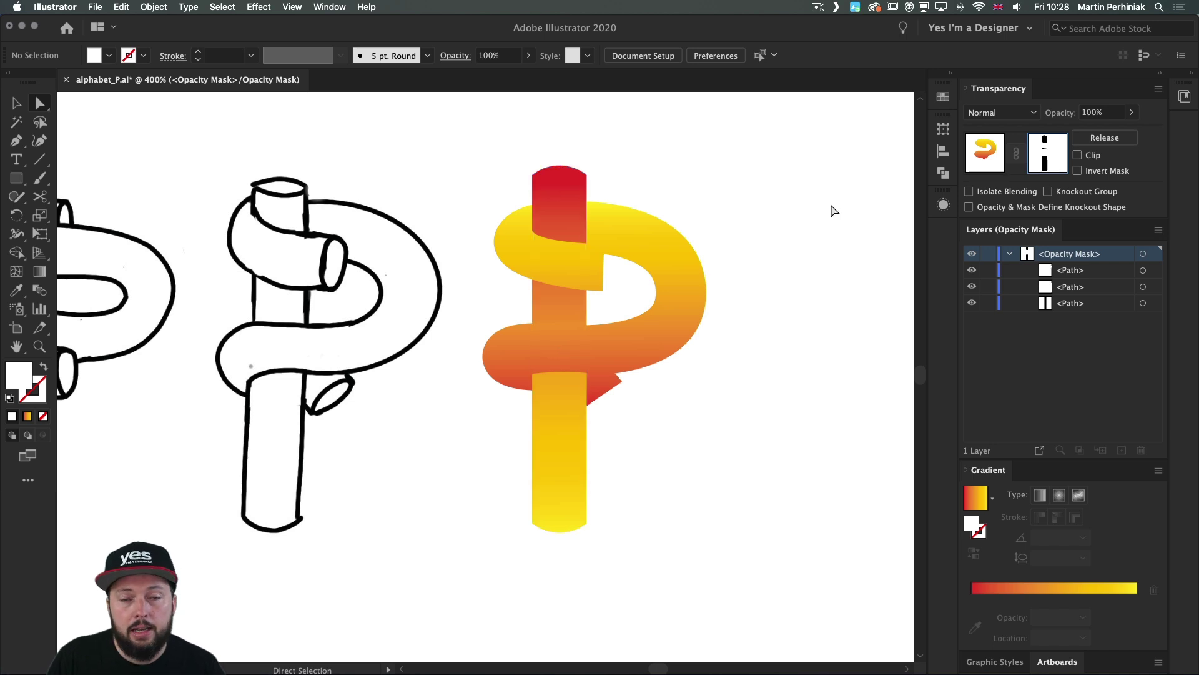
pyautogui.click(992, 161)
pyautogui.press('v')
pyautogui.click(830, 211)
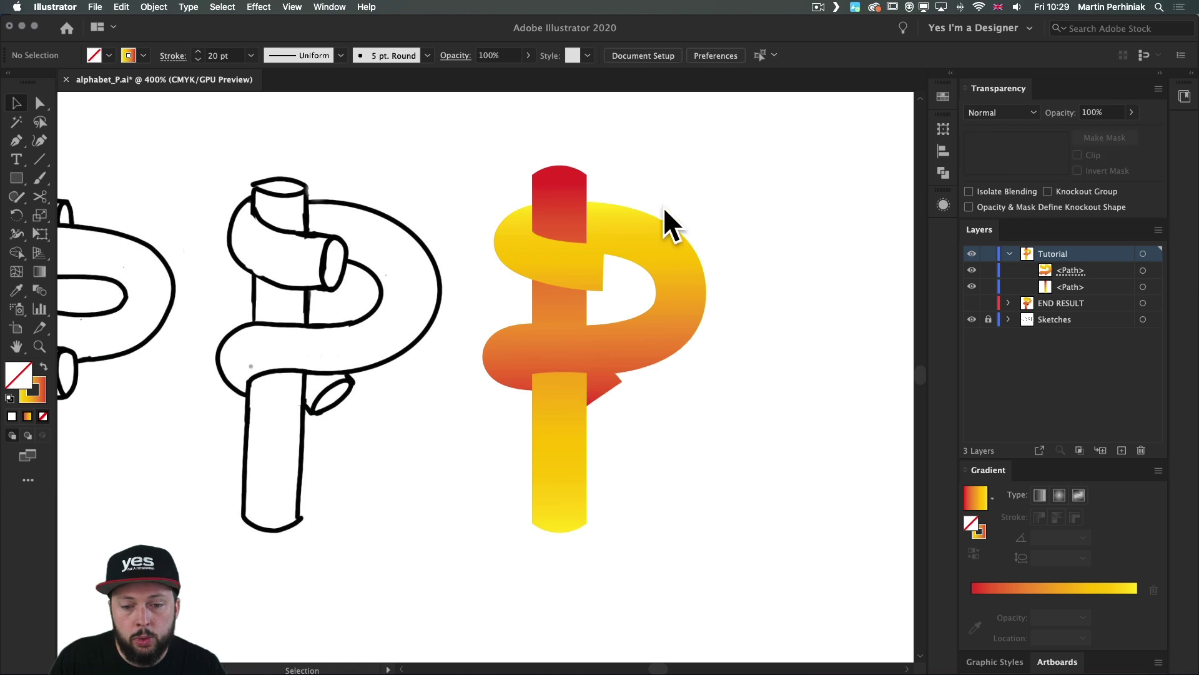
pyautogui.click(581, 204)
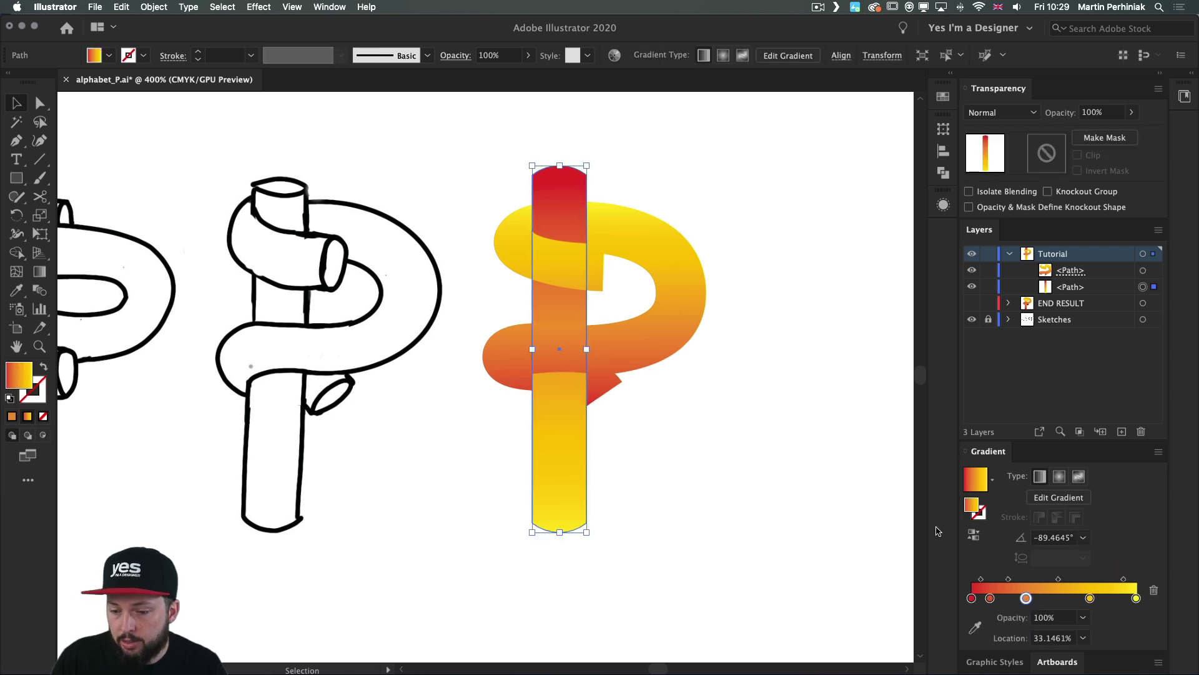
pyautogui.click(973, 534)
pyautogui.click(736, 165)
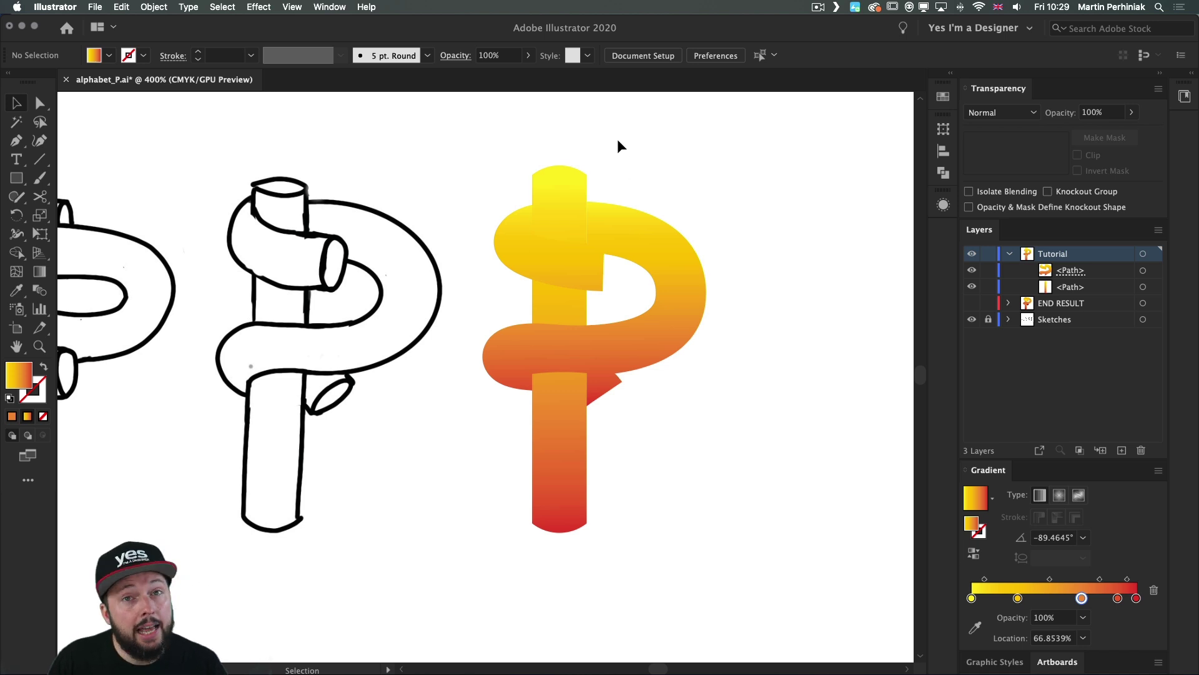
# Draw a flat ellipse as wide as the vertical bar and fit it to the bar's rounded upper end.
pyautogui.press('l')
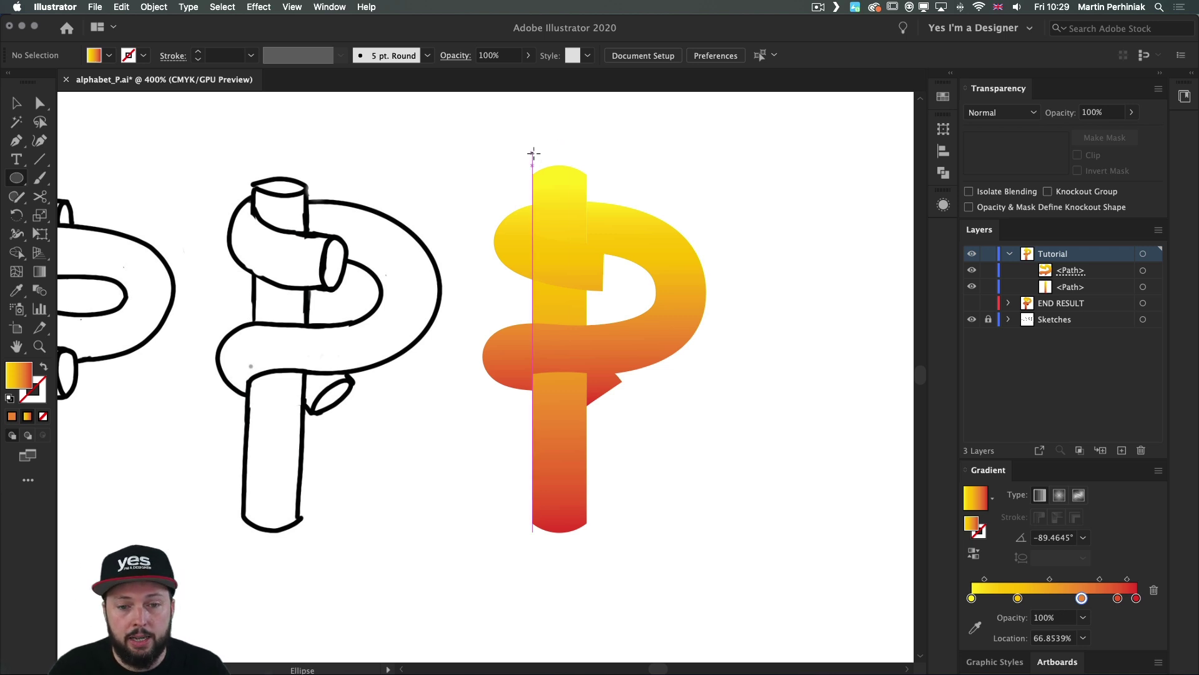
pyautogui.moveTo(531, 172); pyautogui.dragTo(586, 191)
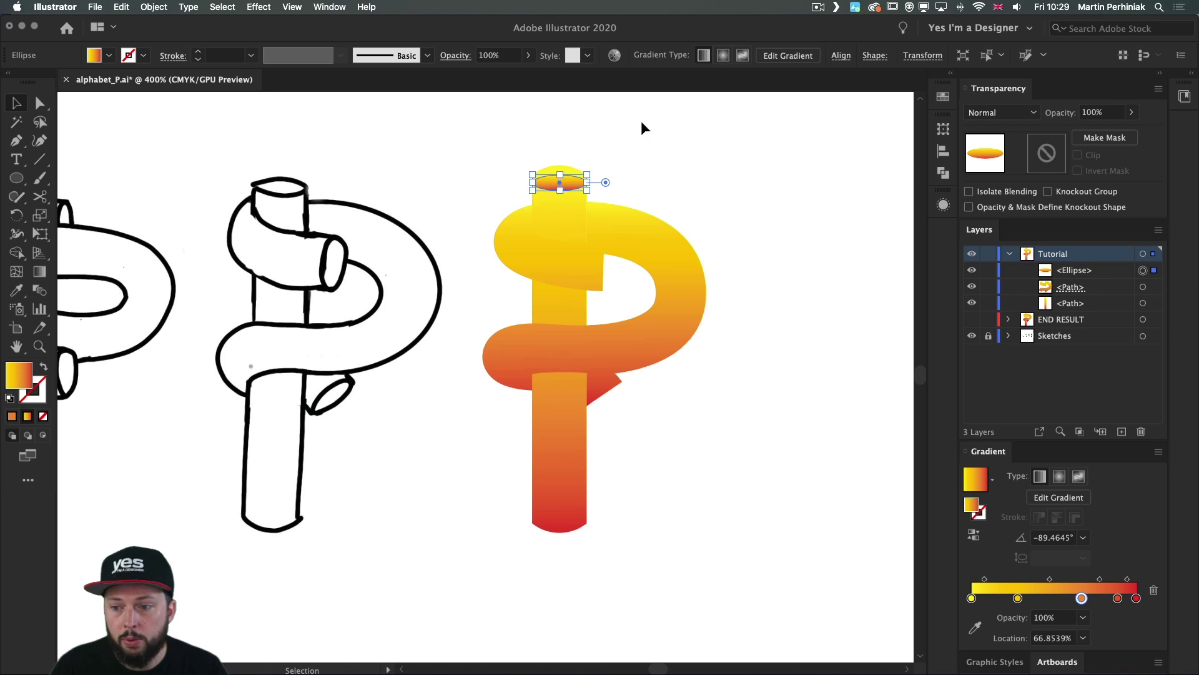
pyautogui.press('super+equal')
pyautogui.press('super+equal')
pyautogui.press('super+equal')
pyautogui.press('super+equal')
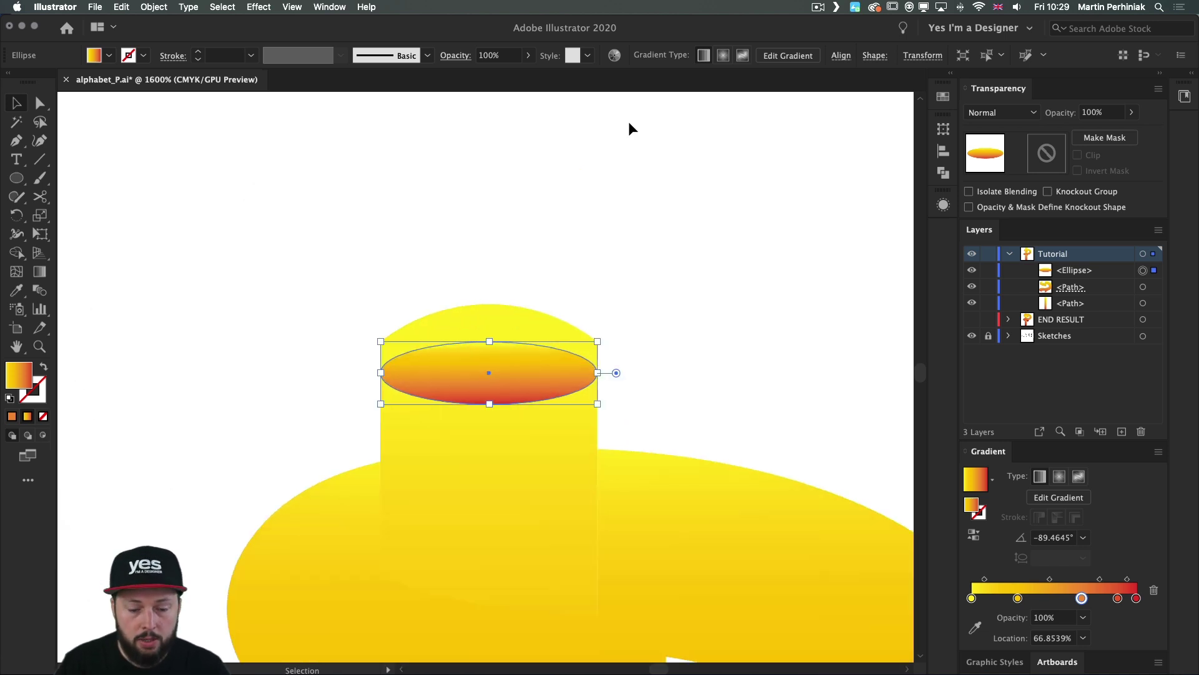
pyautogui.moveTo(497, 365); pyautogui.dragTo(490, 300)
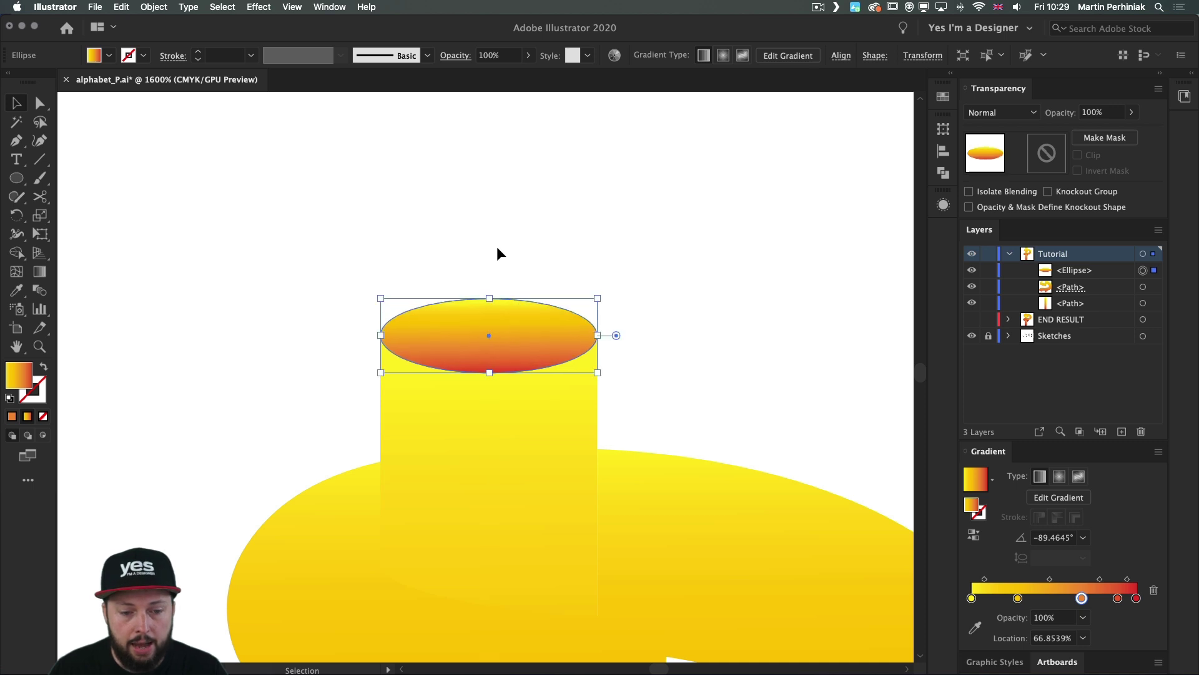
# Fill the ellipse on the bar's upper end with a solid pale yellow, setting its yellow component to 55%.
pyautogui.click(495, 216)
pyautogui.click(504, 316)
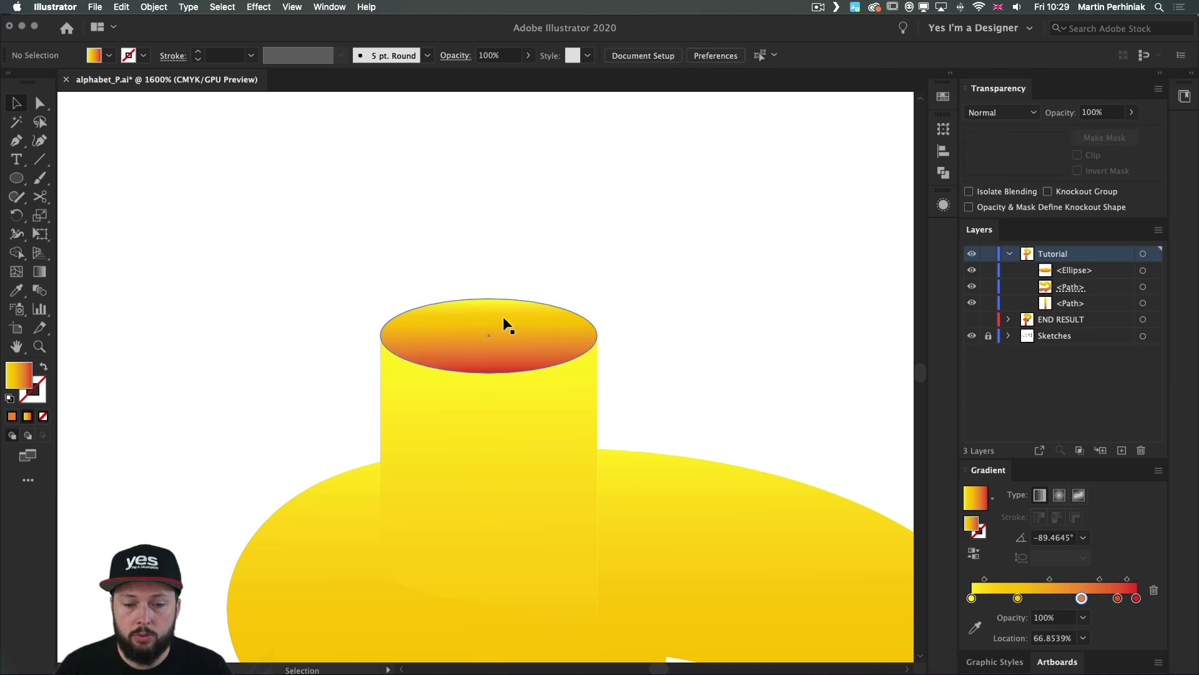
pyautogui.click(104, 60)
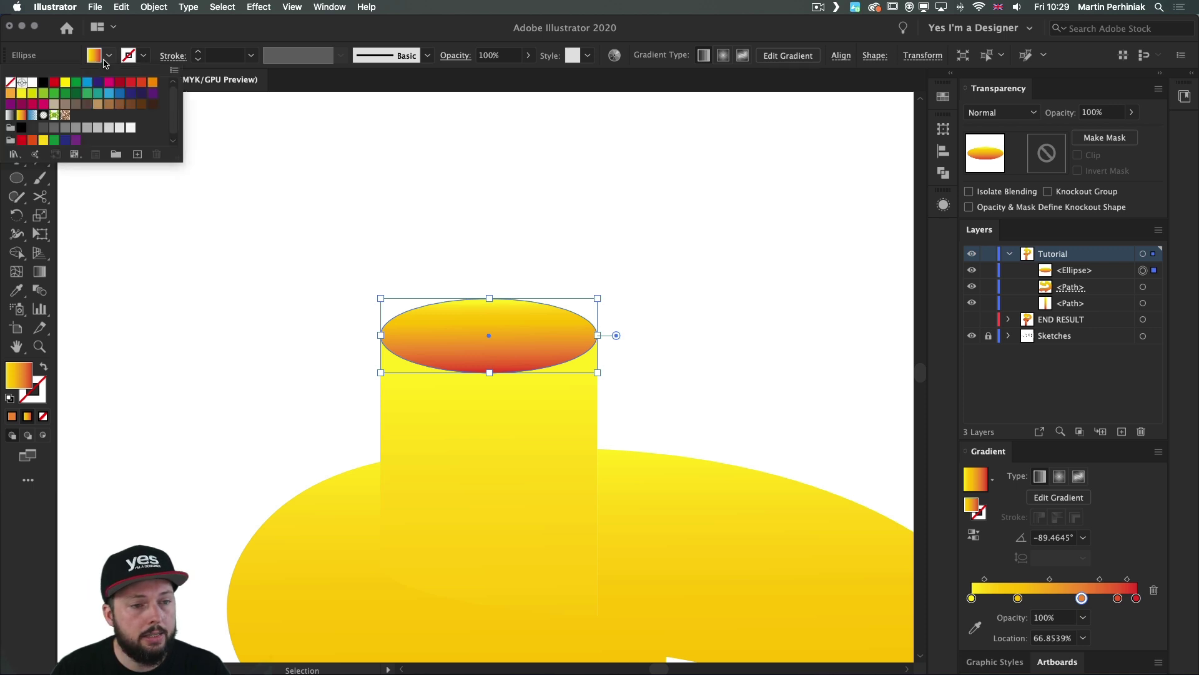
pyautogui.click(66, 83)
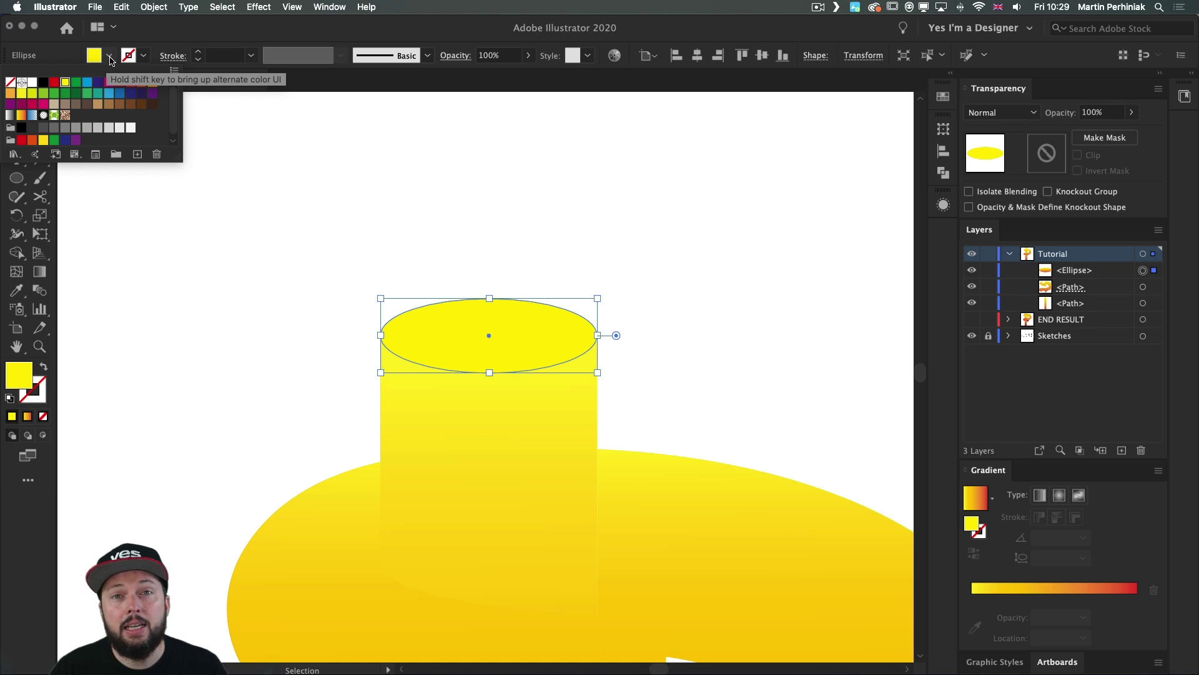
pyautogui.keyDown('shift'); pyautogui.click(110, 60); pyautogui.keyUp('shift')
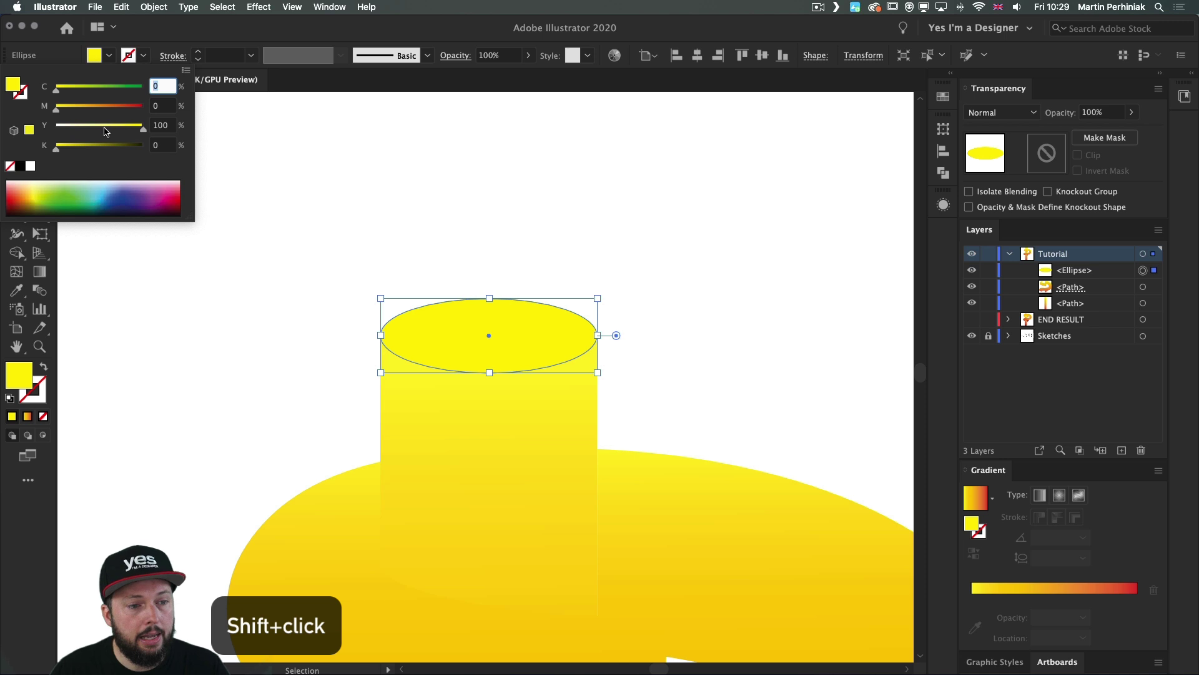
pyautogui.moveTo(105, 132); pyautogui.dragTo(118, 129)
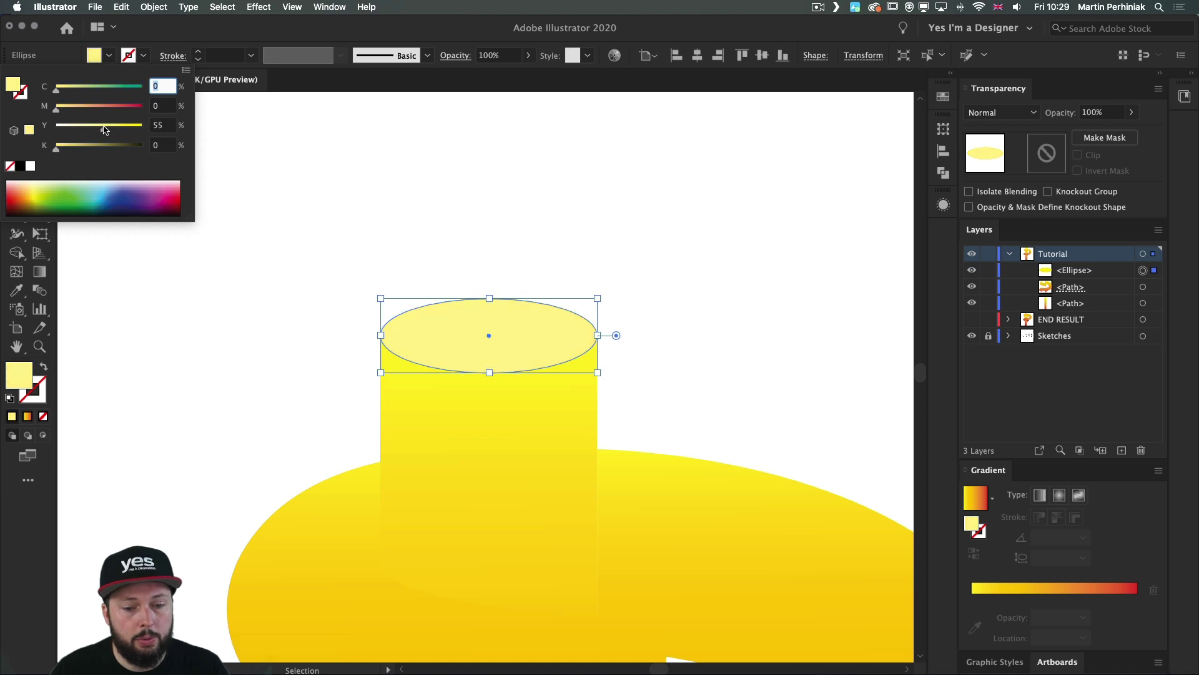
pyautogui.press('Escape')
pyautogui.click(512, 172)
# Duplicate the pale yellow ellipse onto the curved tube's upper end, rotating it nearly upright to cap the tube's cut edge.
pyautogui.press('super+minus')
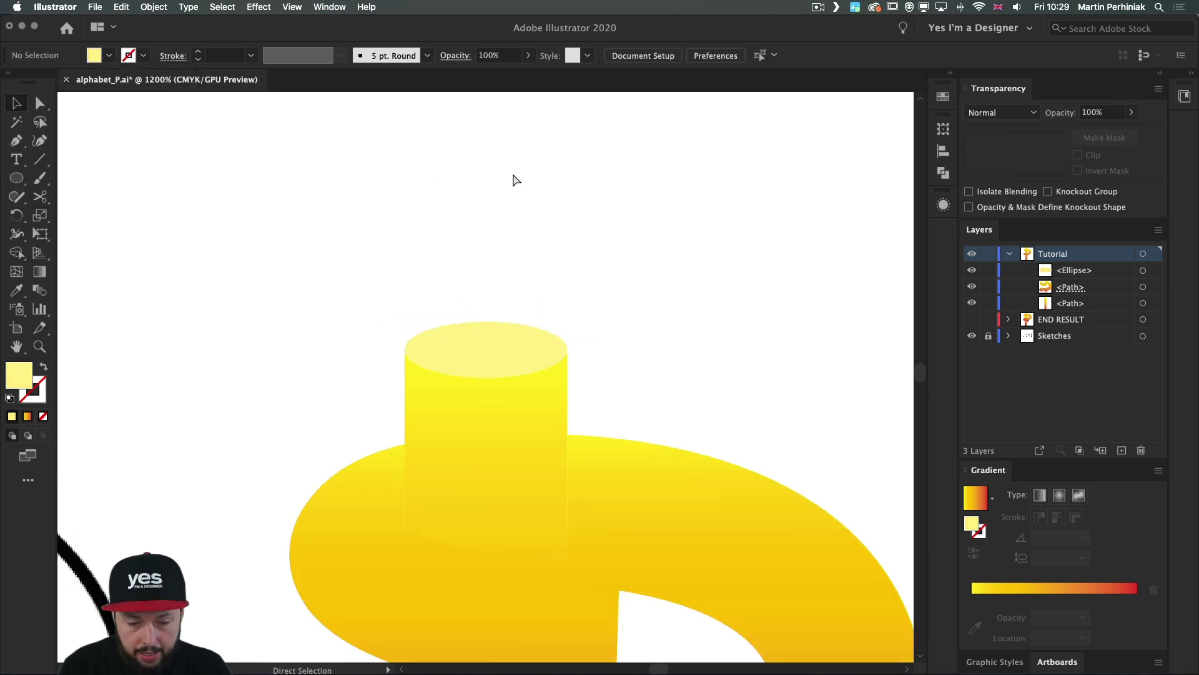
pyautogui.press('super+minus')
pyautogui.press('super+minus')
pyautogui.press('super+minus')
pyautogui.scroll(-5, 513, 173)
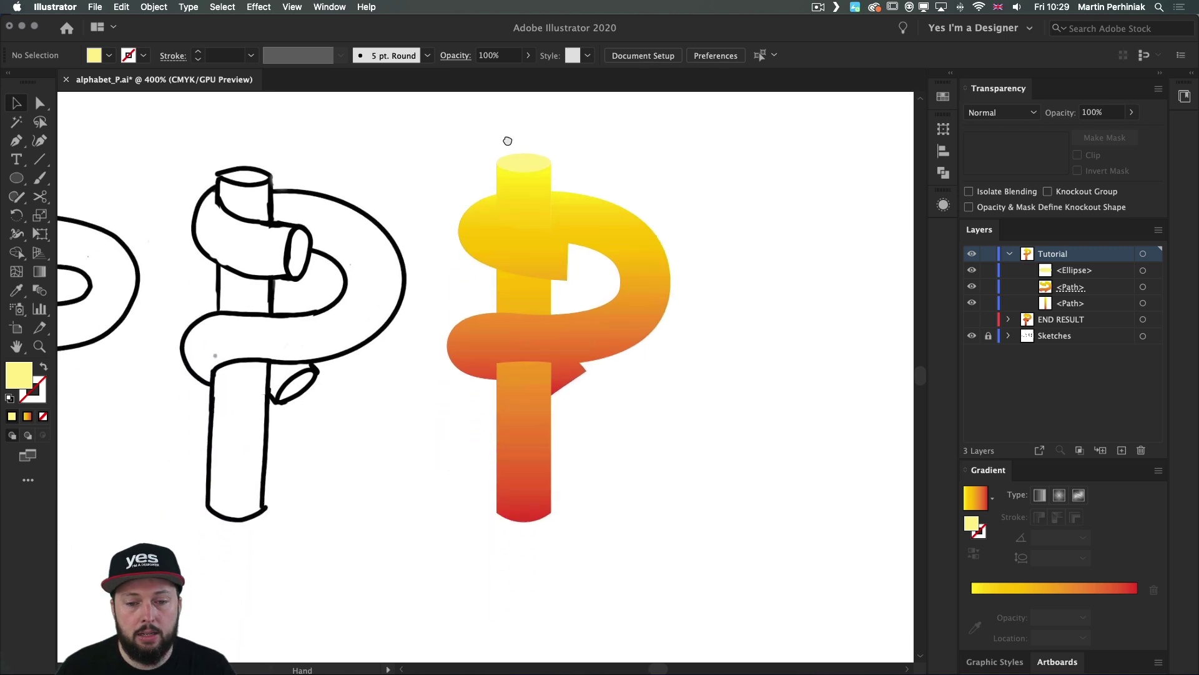
pyautogui.scroll(2, 543, 176)
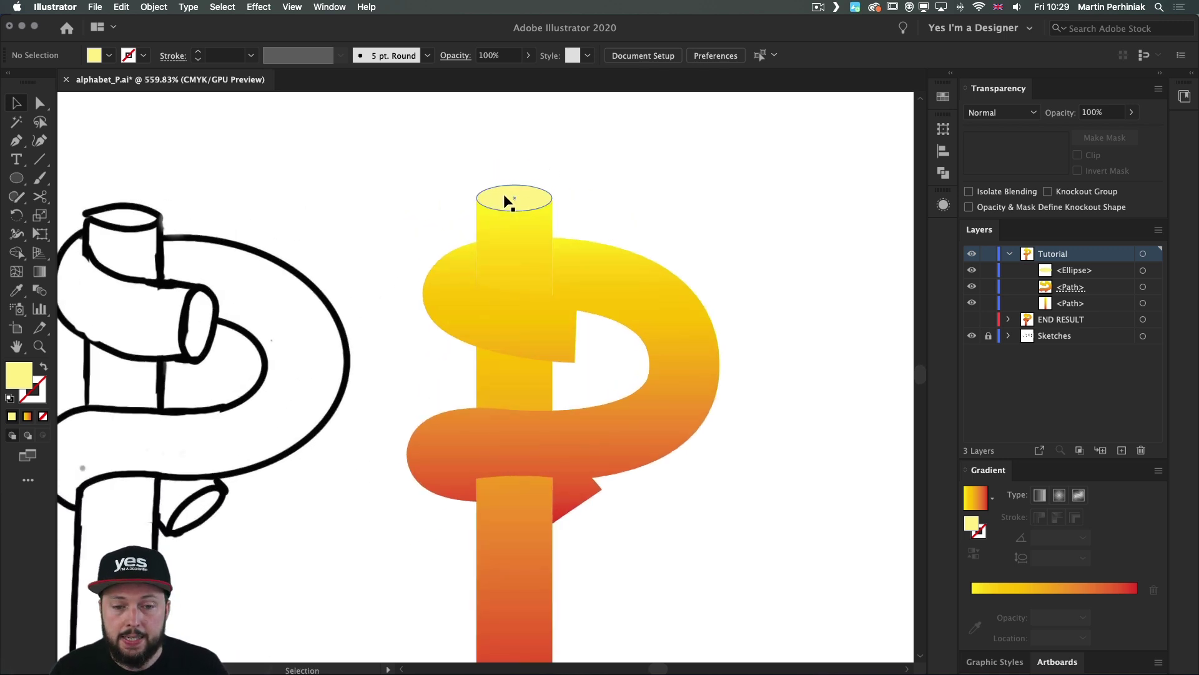
pyautogui.moveTo(508, 198); pyautogui.dragTo(578, 378)
pyautogui.press('super+space')
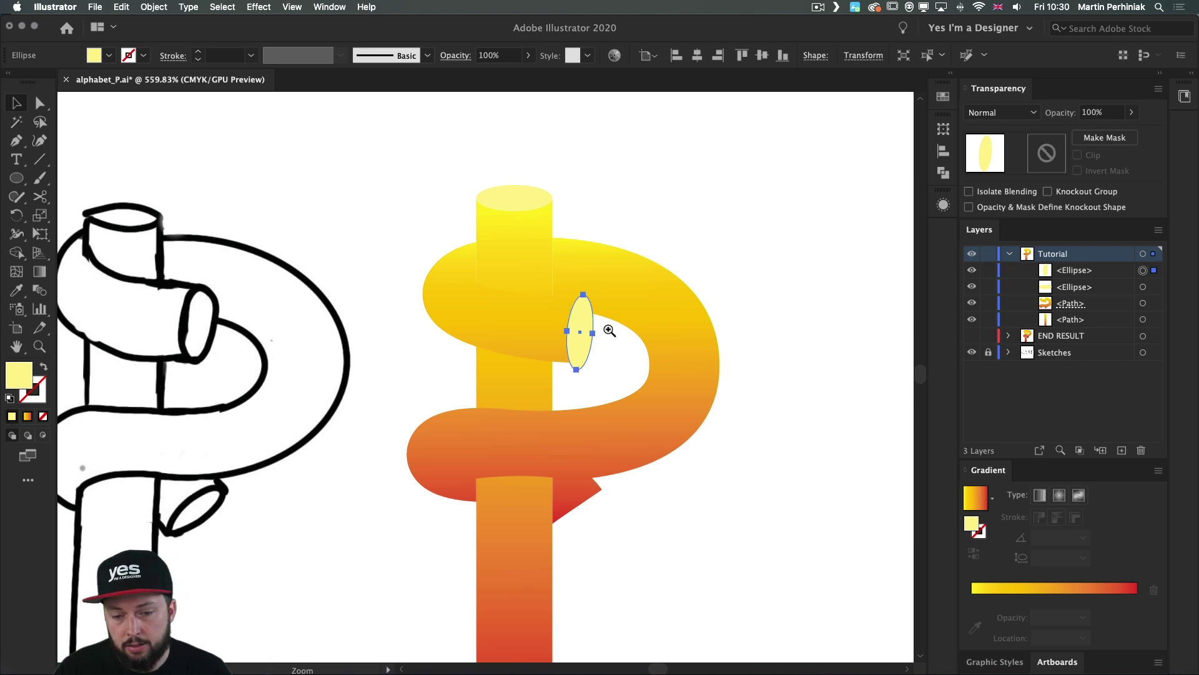
pyautogui.moveTo(609, 328); pyautogui.dragTo(712, 338)
pyautogui.moveTo(594, 268); pyautogui.dragTo(549, 308)
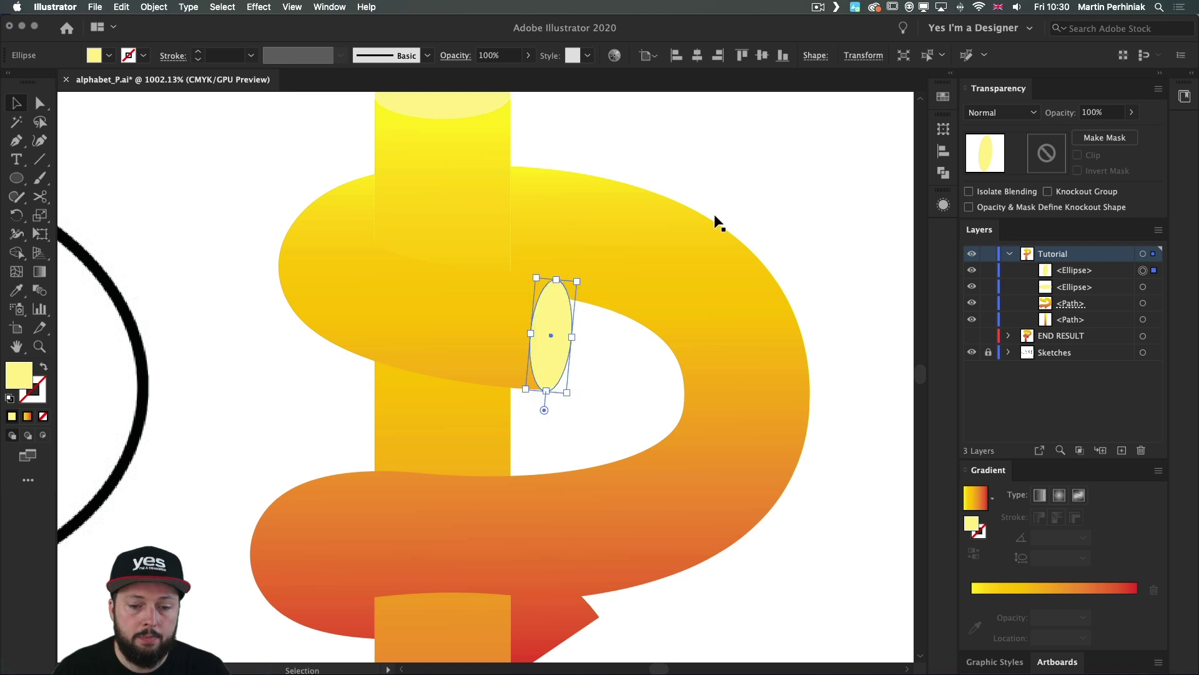
pyautogui.click(763, 166)
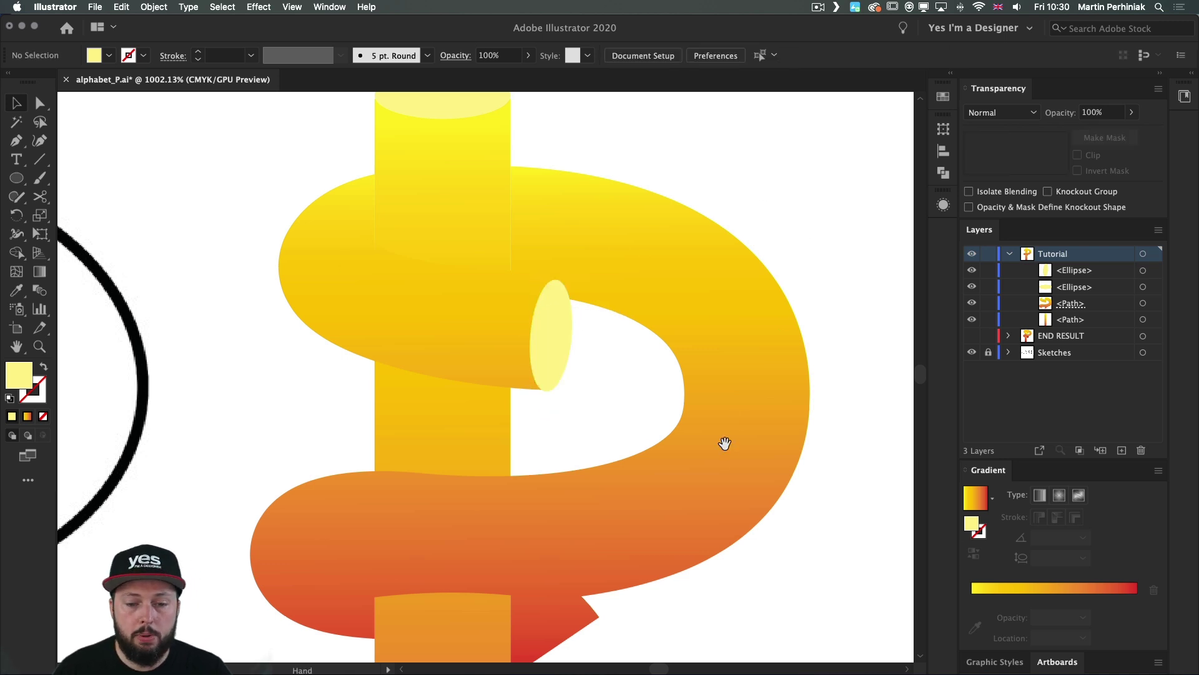
# Duplicate the tube-end ellipse onto the curved tube's lower end and rotate it diagonally to follow the cut edge.
pyautogui.scroll(-5, 723, 444)
pyautogui.moveTo(549, 152); pyautogui.dragTo(564, 467)
pyautogui.scroll(2, 577, 460)
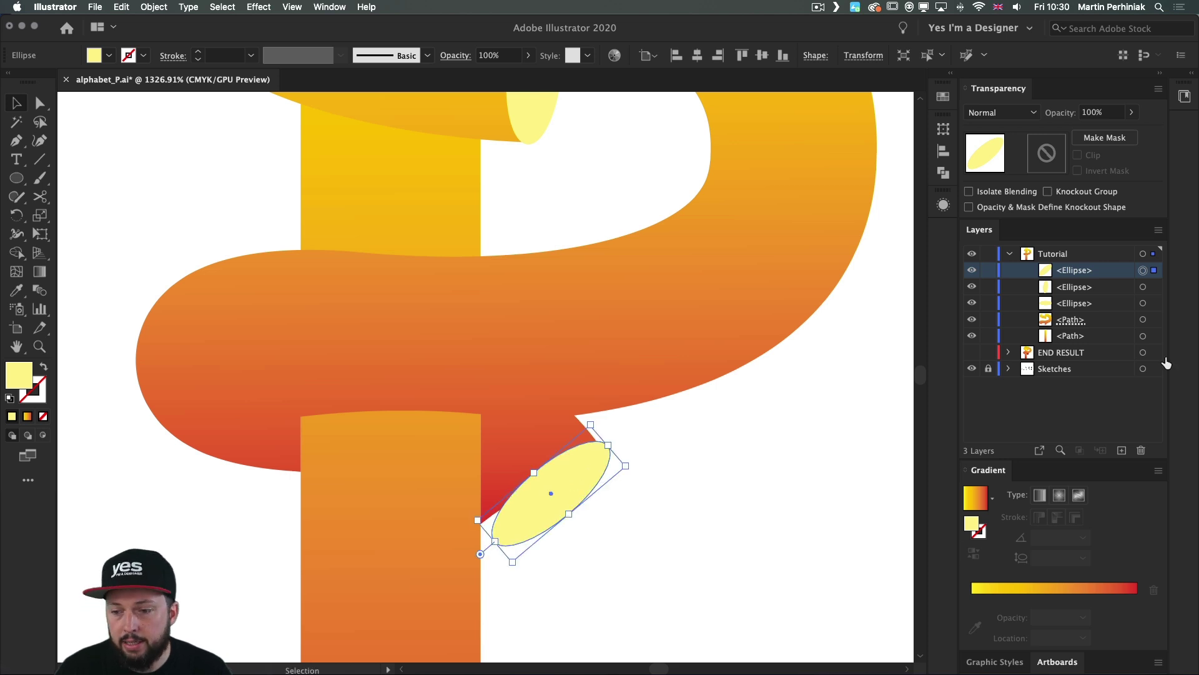
# Nudge the curved path's lower end anchor to the right and down to lengthen the tube beneath the diagonal ellipse.
pyautogui.click(1143, 320)
pyautogui.press('a')
pyautogui.click(535, 489)
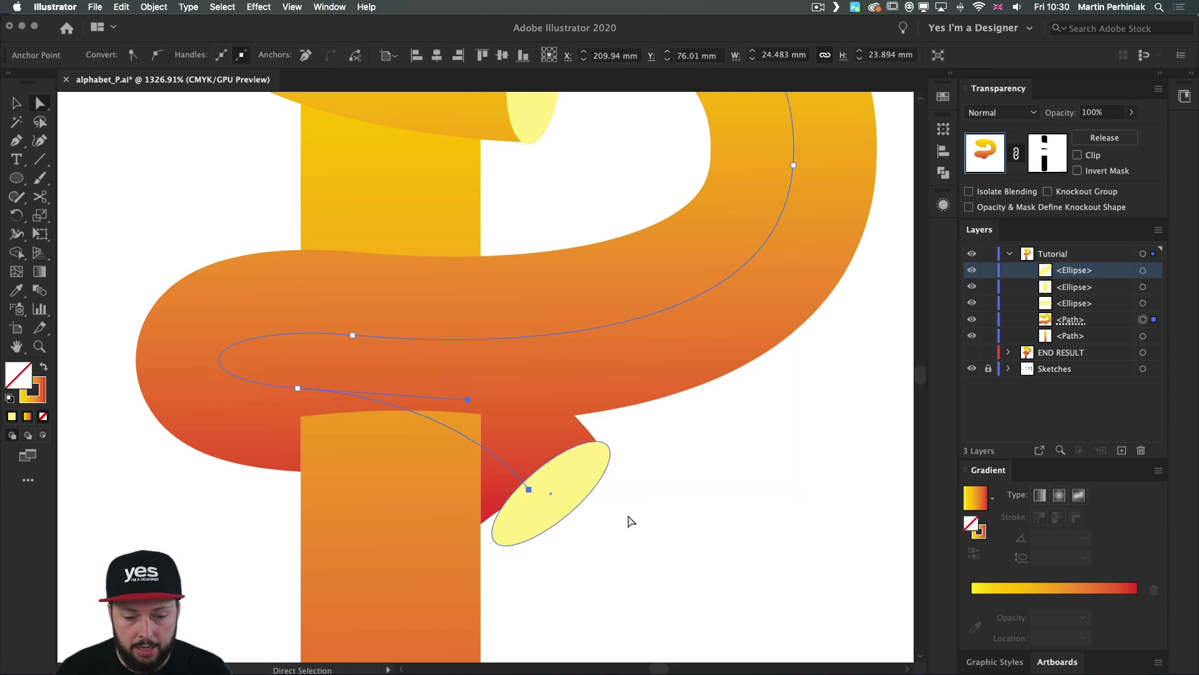
pyautogui.press('Right')
pyautogui.press('Right')
pyautogui.press('Right')
pyautogui.press('Right')
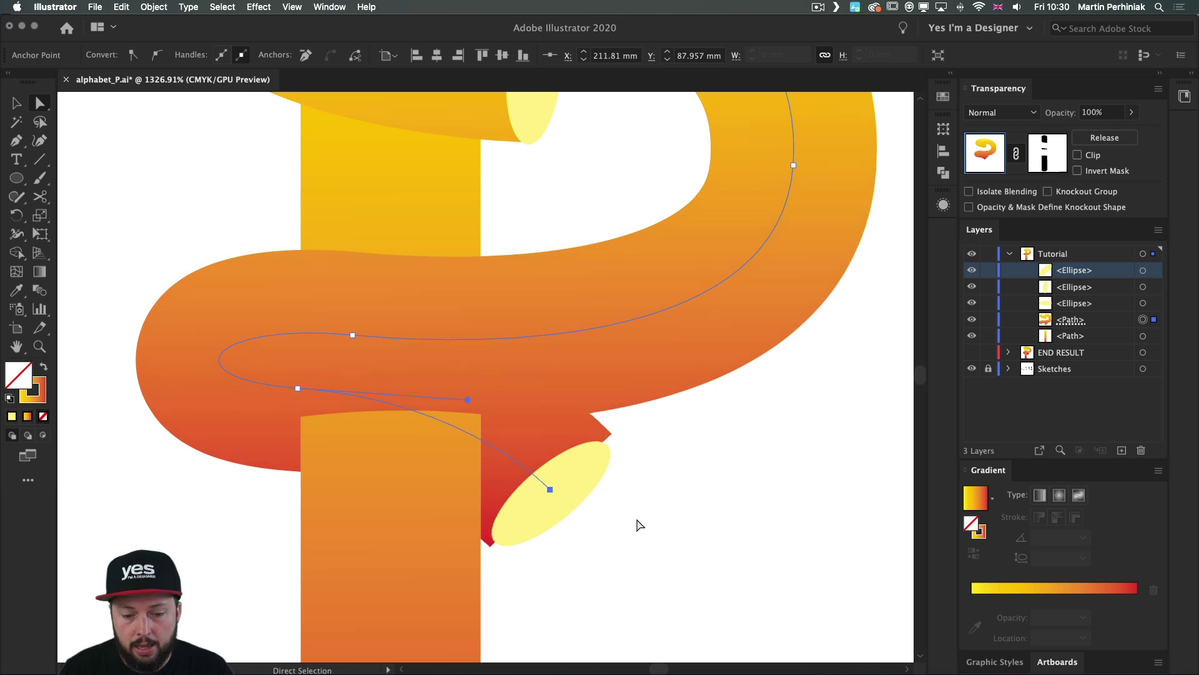
pyautogui.press('Down')
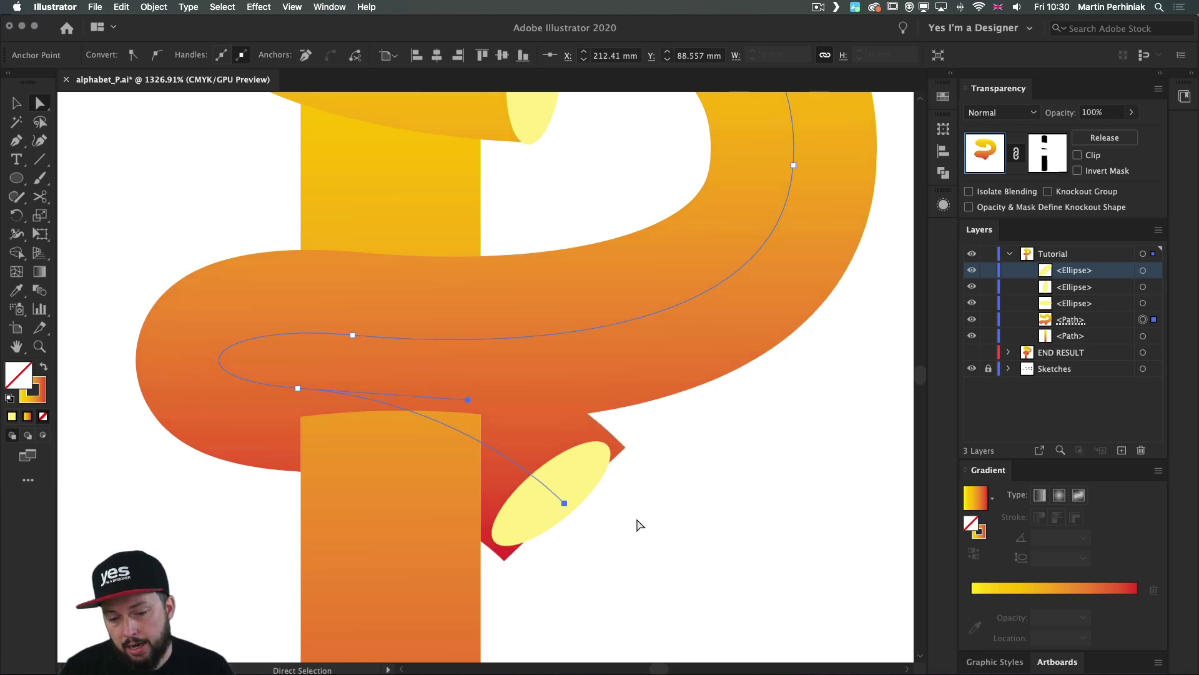
pyautogui.press('Down')
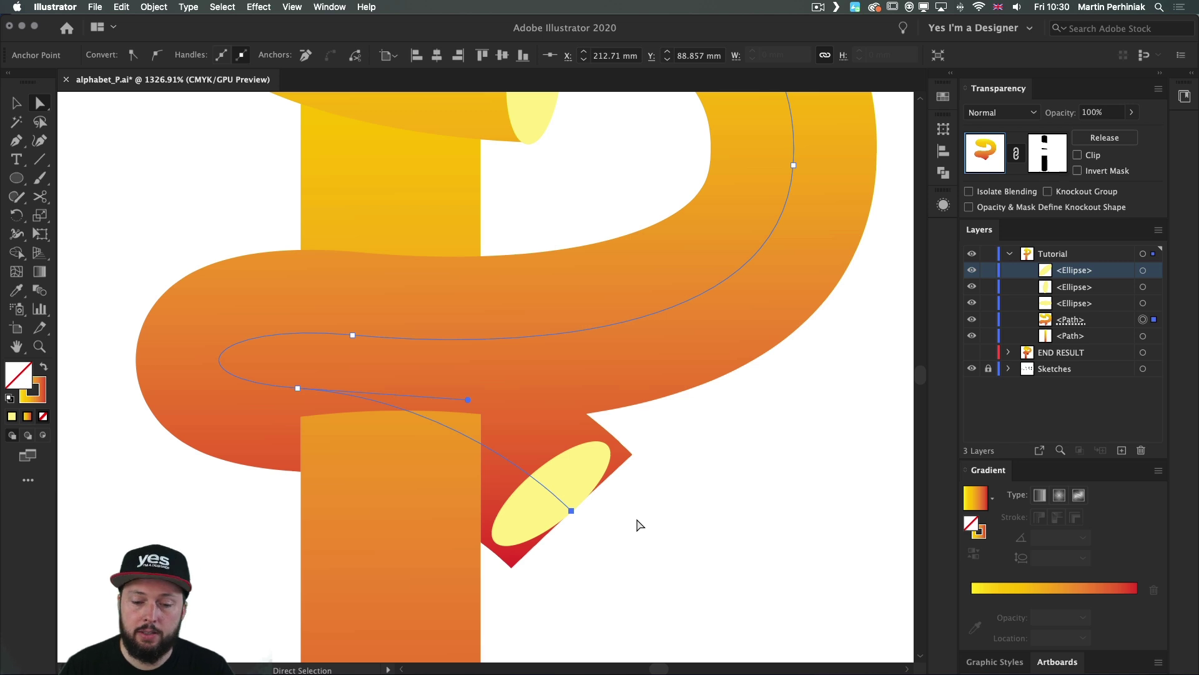
# Move, enlarge and slightly rotate the diagonal ellipse so it spans the full cut edge of the lower tube end.
pyautogui.click(704, 451)
pyautogui.click(554, 482)
pyautogui.press('v')
pyautogui.moveTo(570, 467); pyautogui.dragTo(636, 458)
pyautogui.click(712, 473)
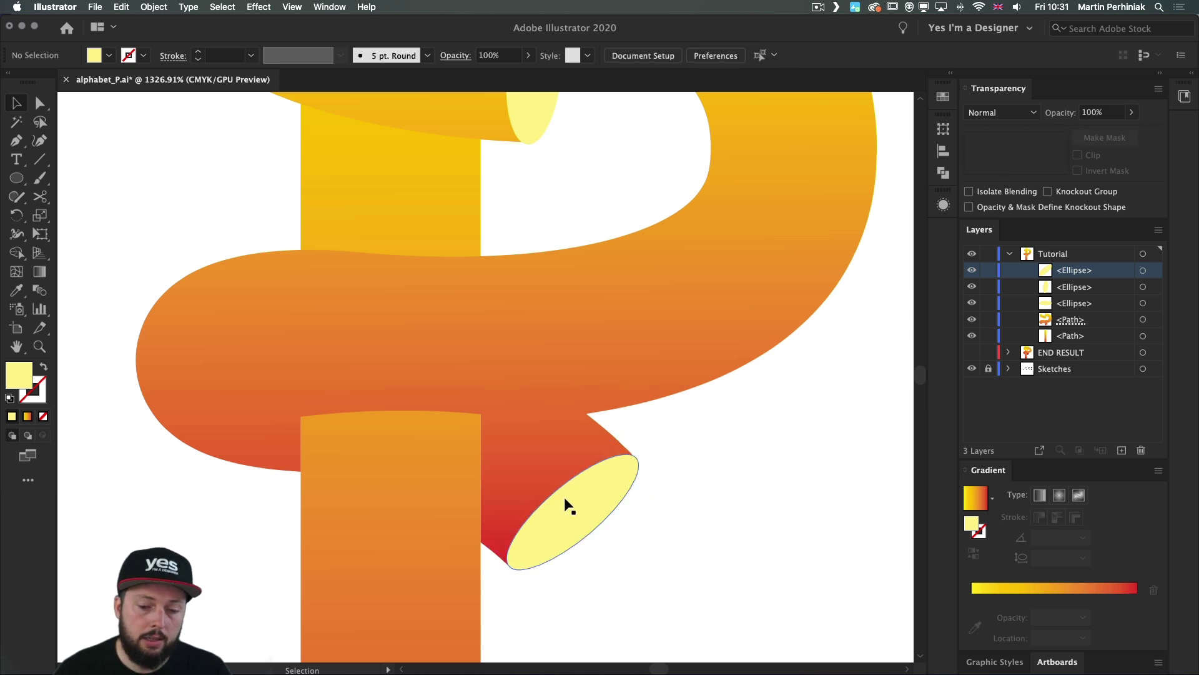
pyautogui.moveTo(564, 497); pyautogui.dragTo(564, 495)
pyautogui.click(616, 529)
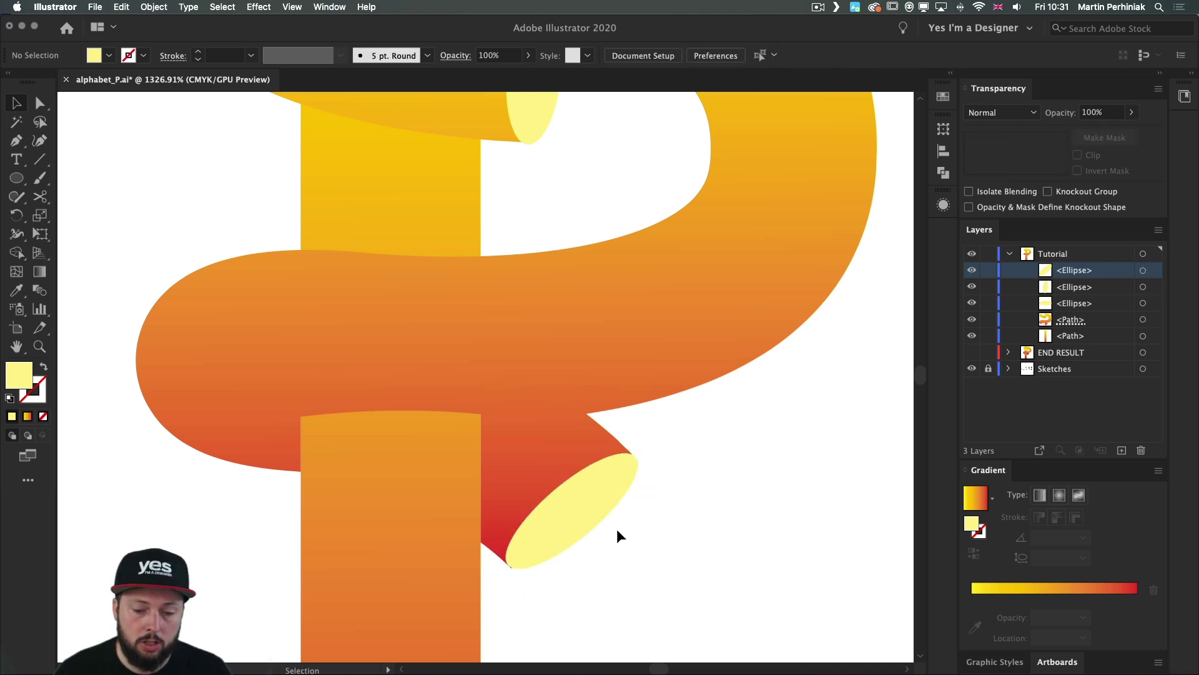
pyautogui.scroll(2, 616, 529)
pyautogui.click(554, 474)
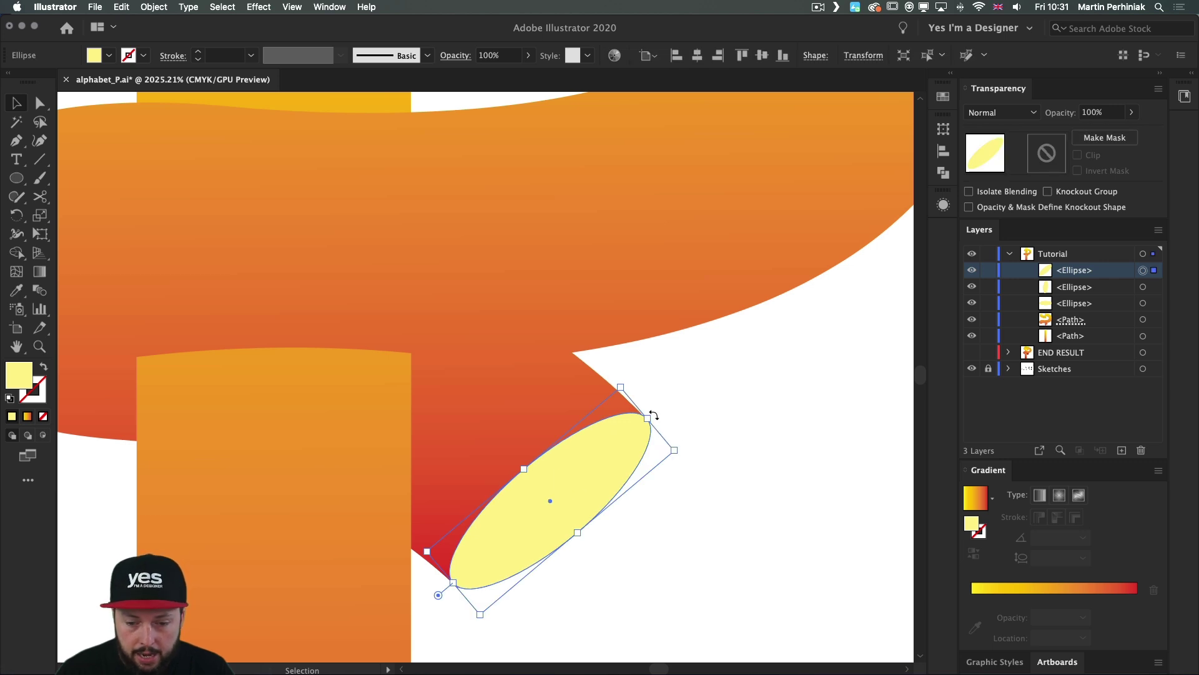
pyautogui.click(726, 410)
# Examine the whole letter P with its three elliptical tube ends beside the sketch.
pyautogui.press('a')
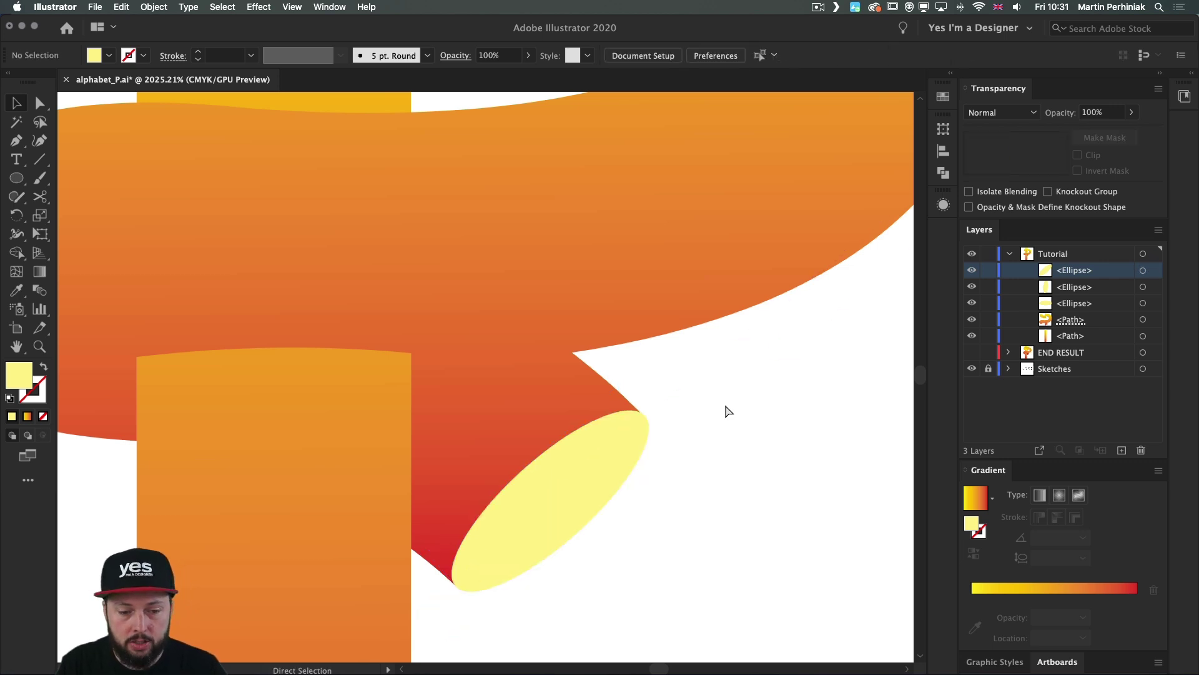
pyautogui.press('super+minus')
pyautogui.press('super+minus')
pyautogui.press('super+minus')
pyautogui.press('super+minus')
pyautogui.press('v')
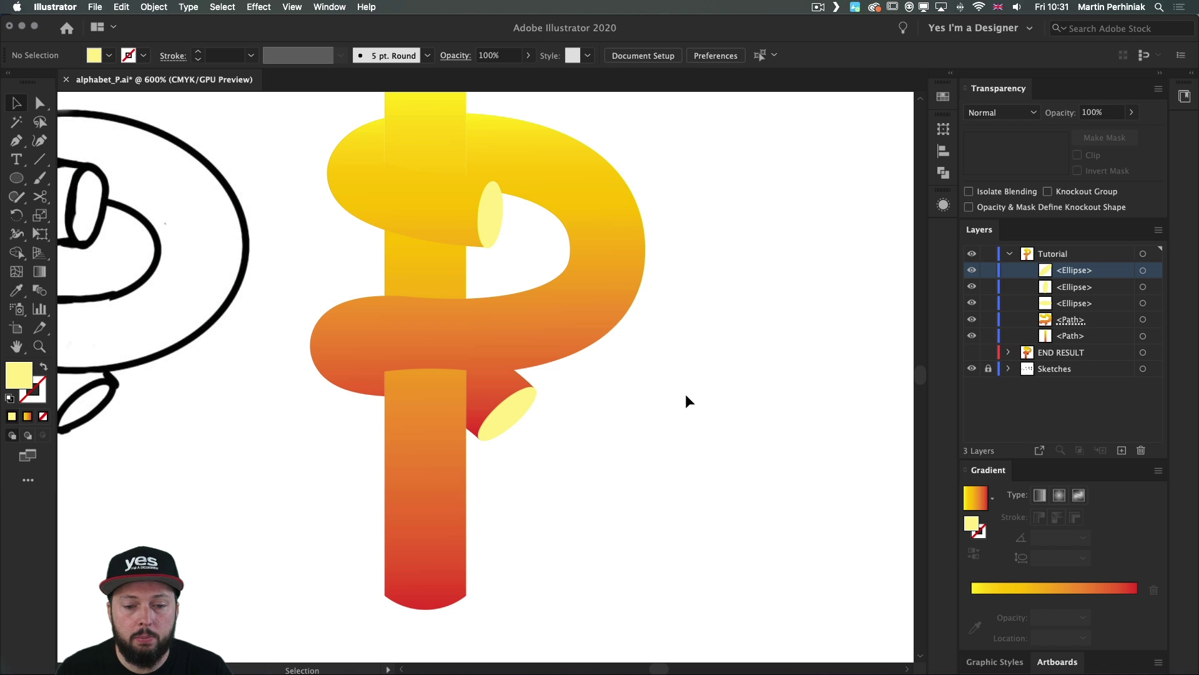
pyautogui.moveTo(561, 267); pyautogui.dragTo(639, 302)
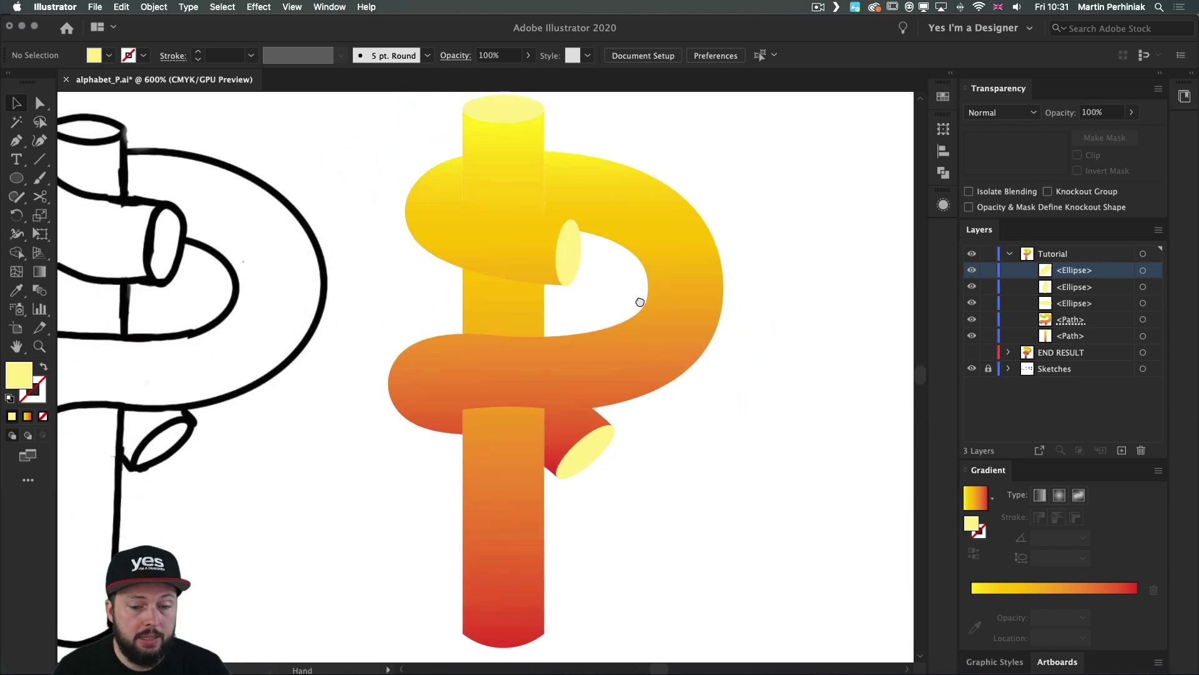
pyautogui.scroll(2, 630, 250)
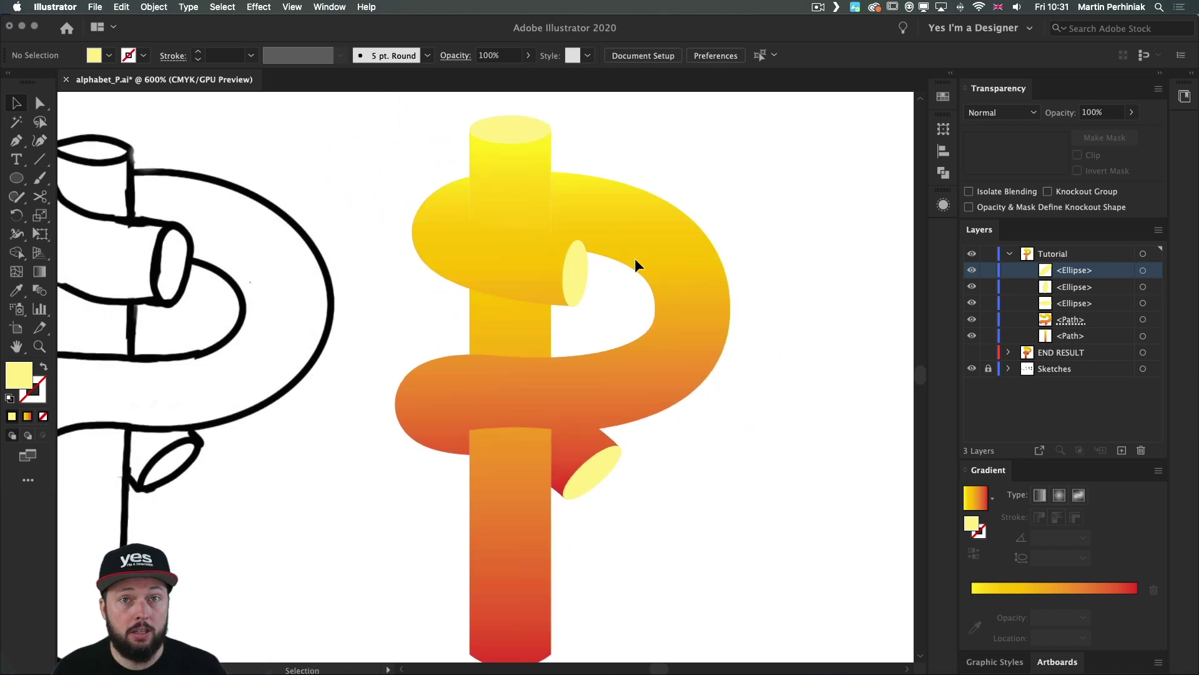
pyautogui.scroll(-1, 692, 294)
pyautogui.moveTo(669, 291); pyautogui.dragTo(606, 319)
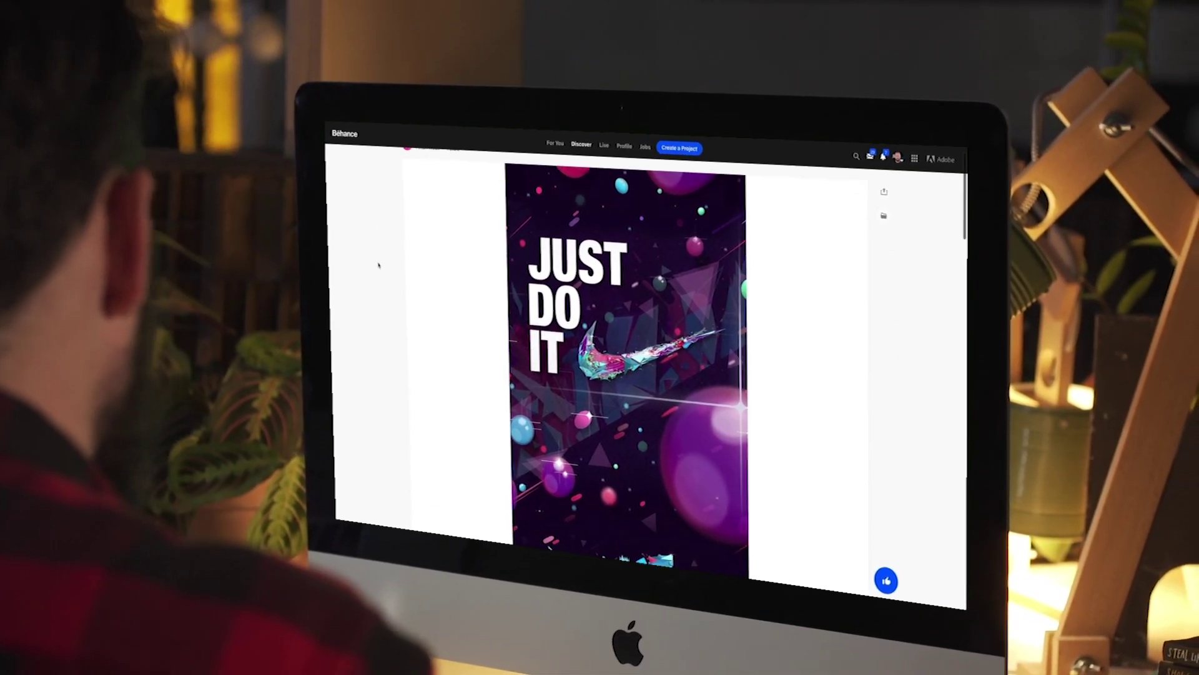
pyautogui.scroll(-3, 396, 243)
pyautogui.scroll(-2, 391, 248)
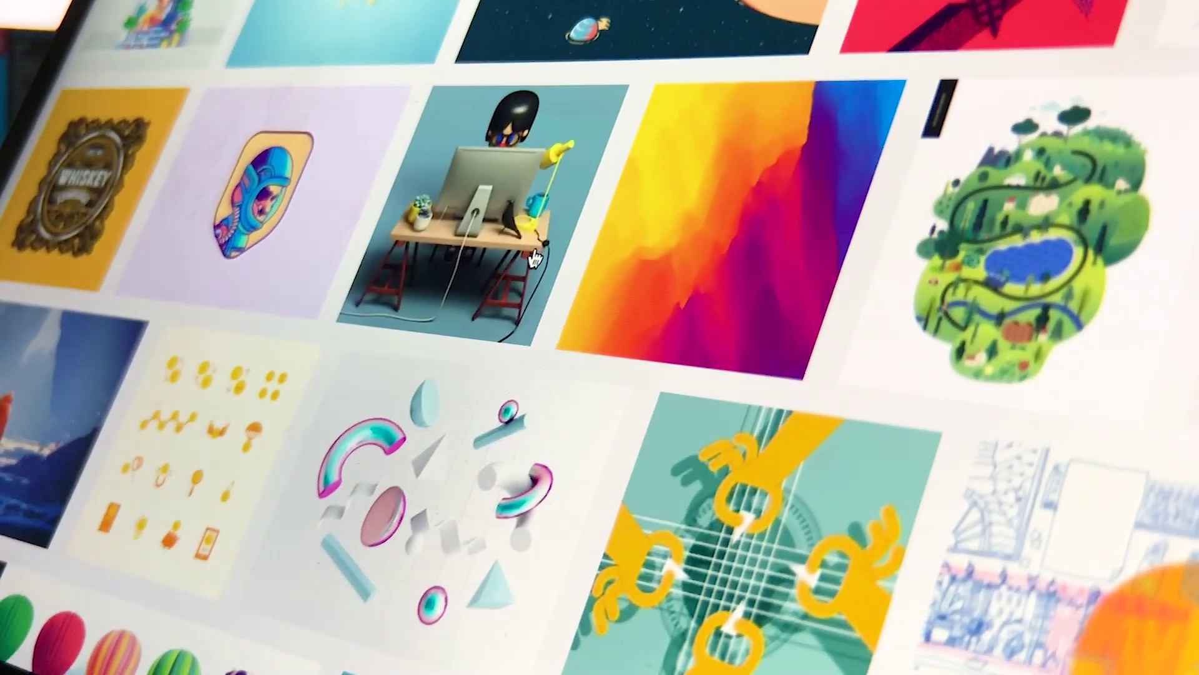
pyautogui.scroll(-10, 534, 258)
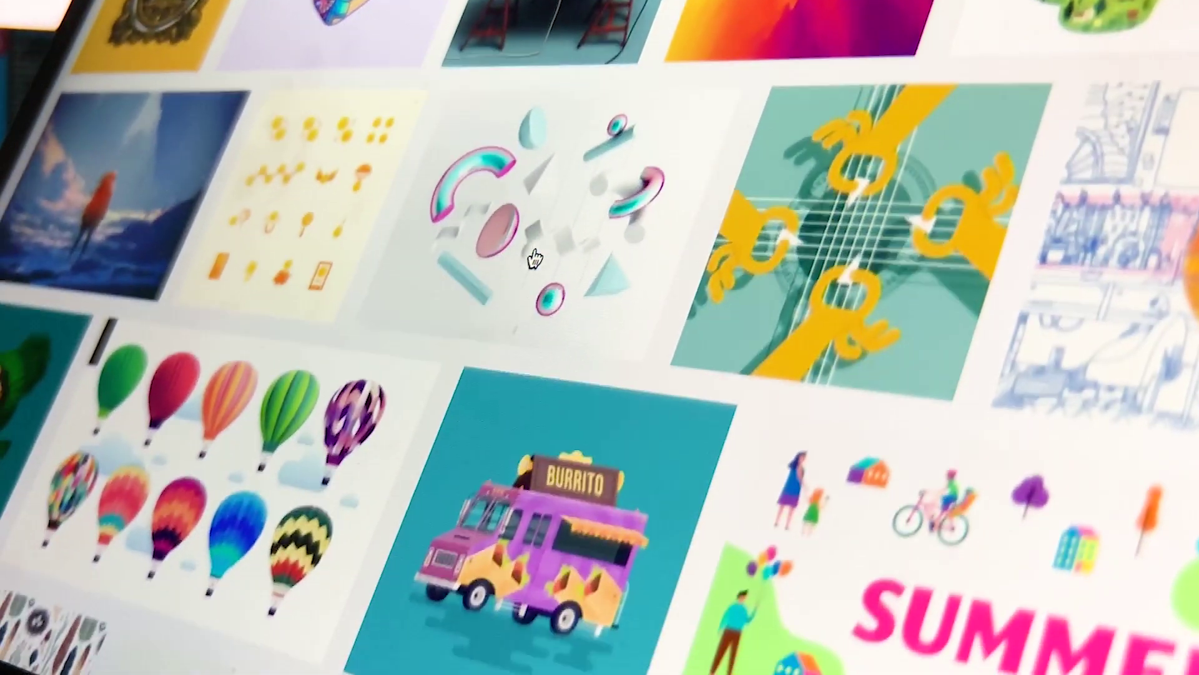
pyautogui.scroll(-10, 534, 258)
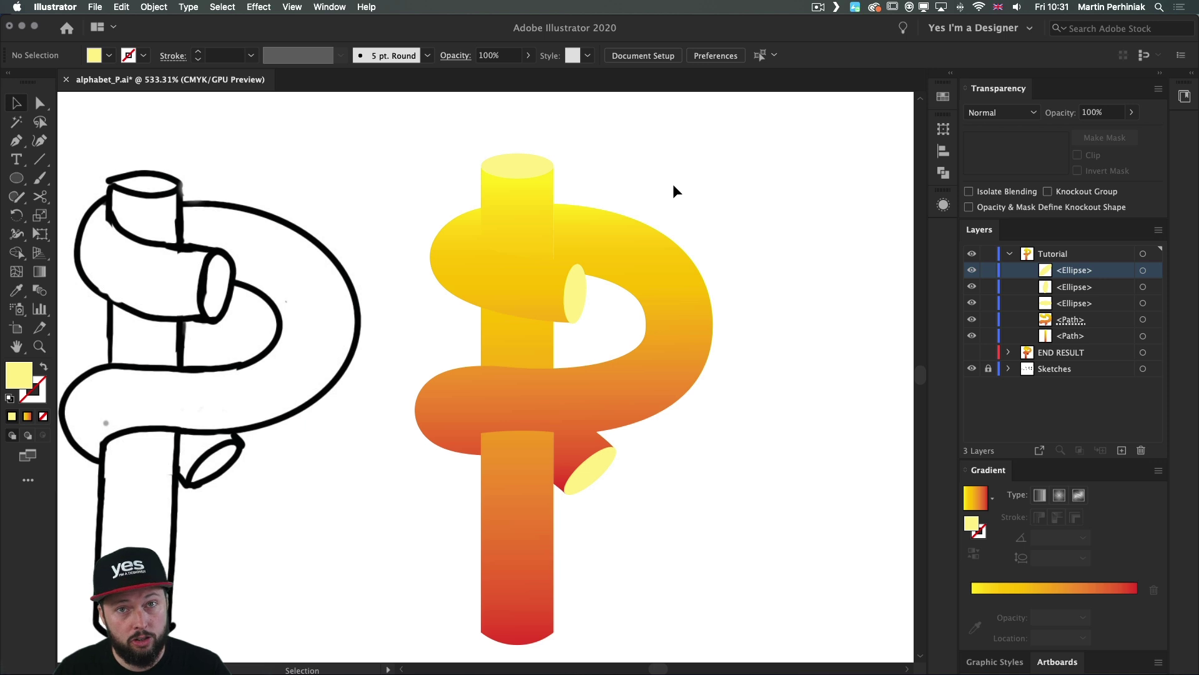
# Apply the curved path's gradient along the stroke and reverse it so it runs from yellow at the upper end to red.
pyautogui.hotkey('shift', 'x')
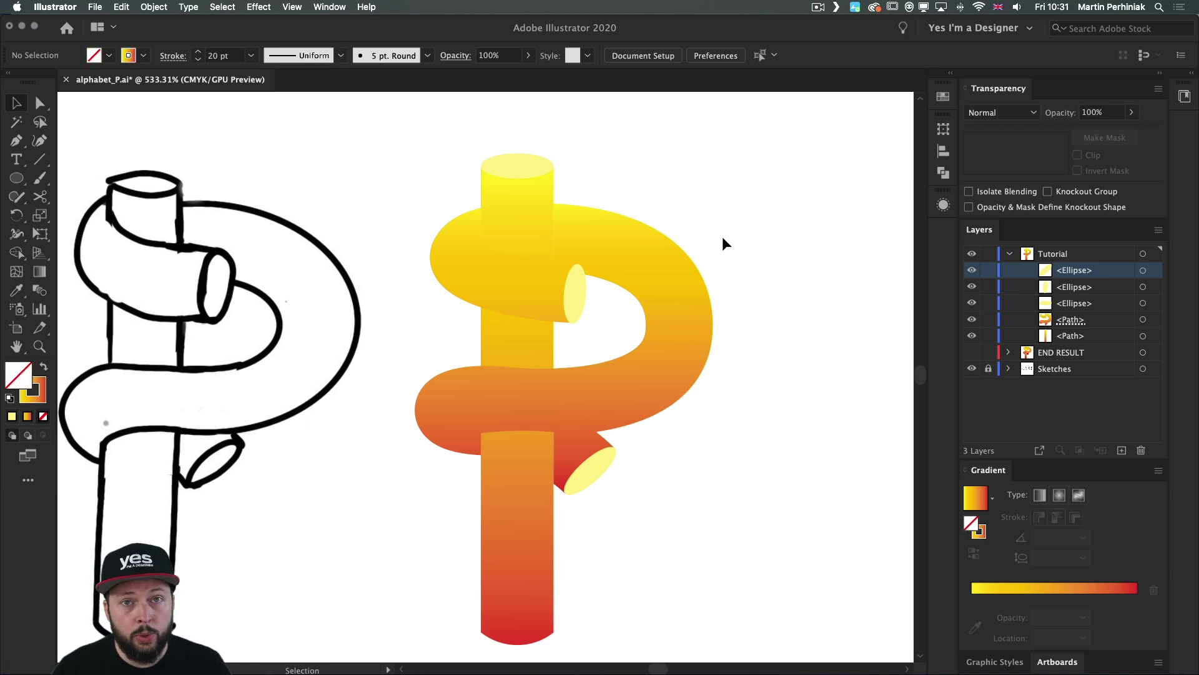
pyautogui.click(623, 250)
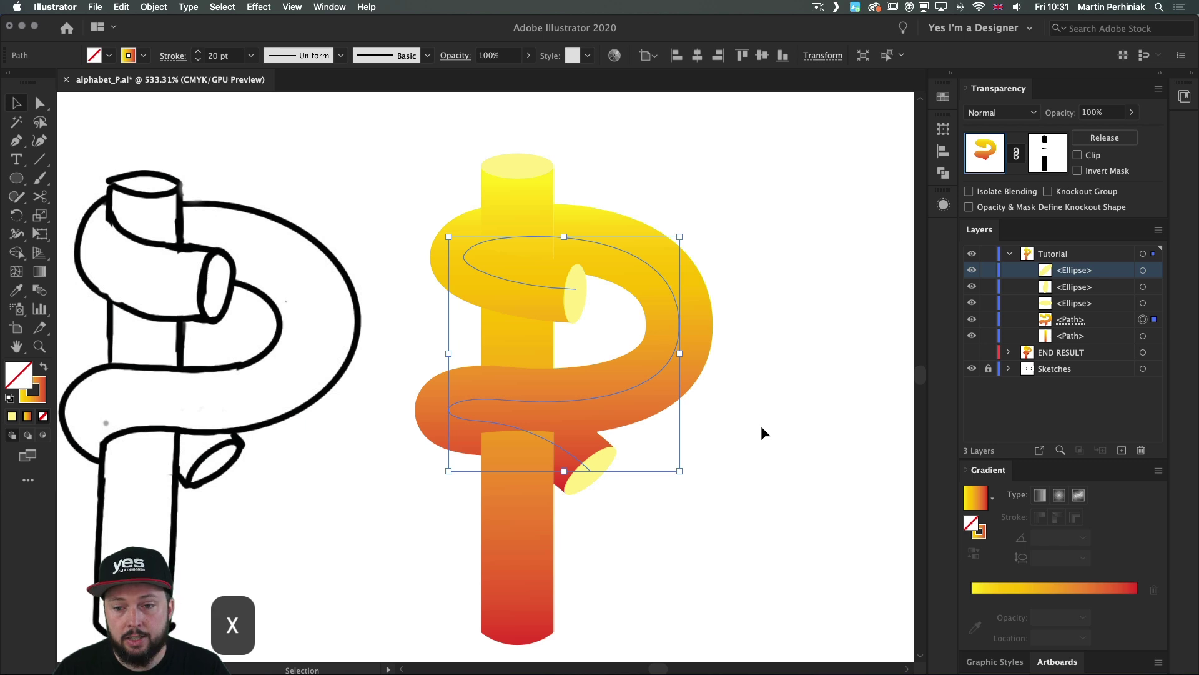
pyautogui.press('x')
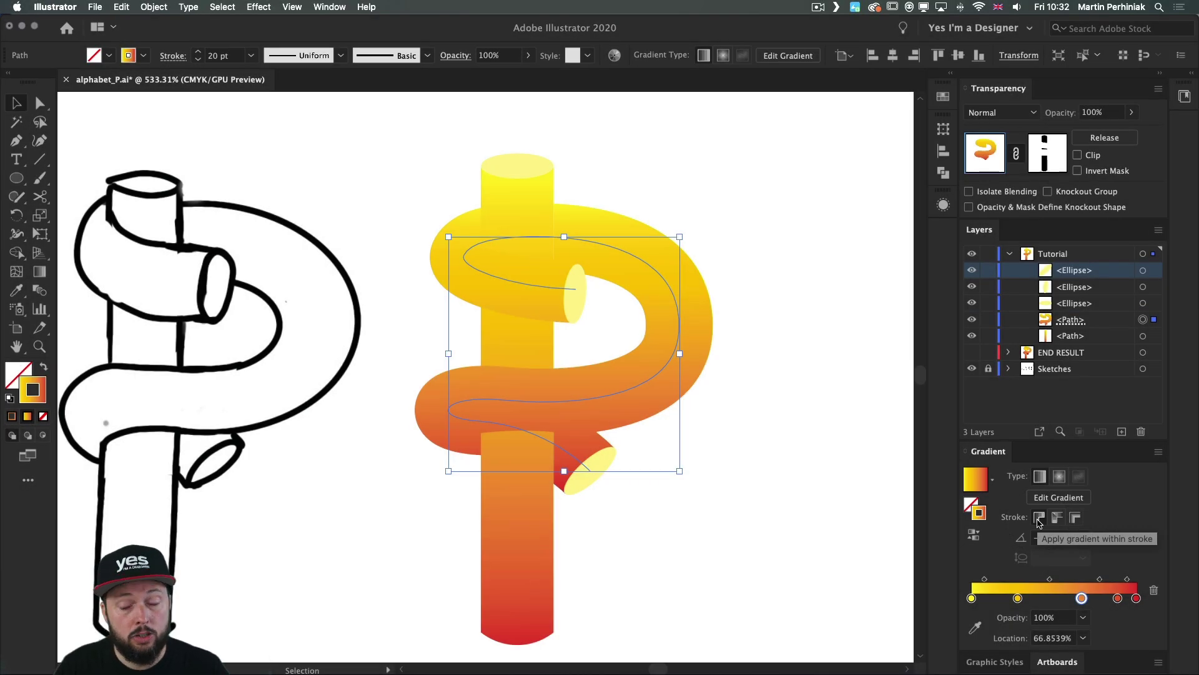
pyautogui.click(1057, 518)
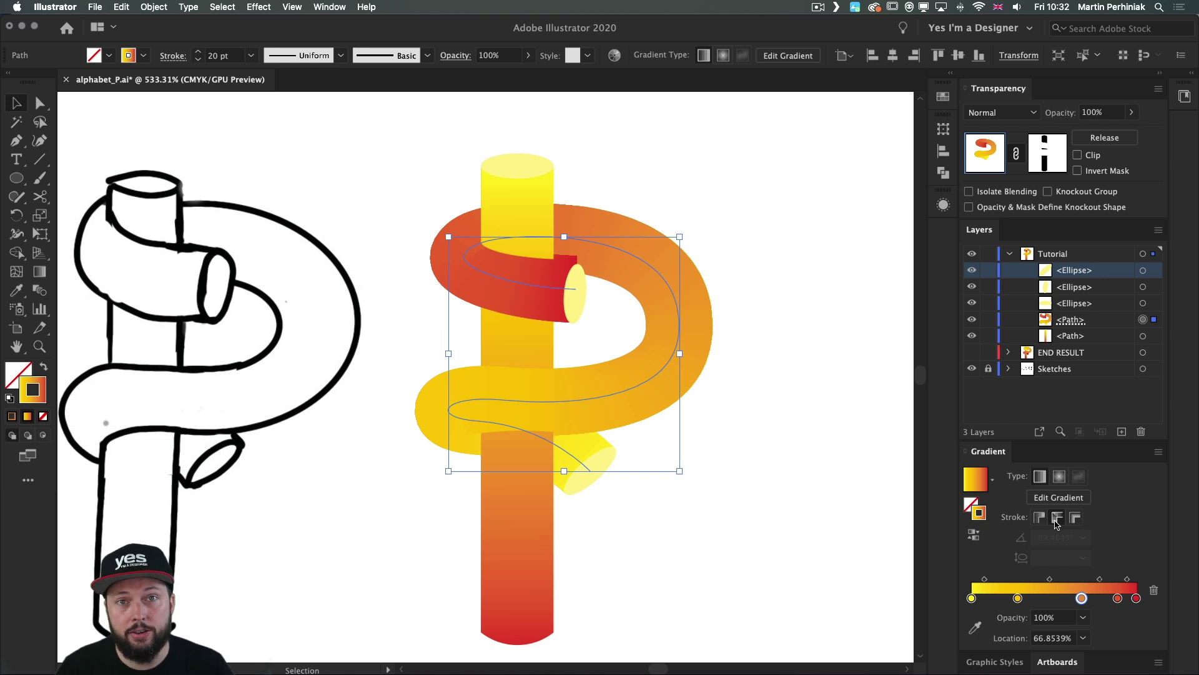
pyautogui.click(973, 537)
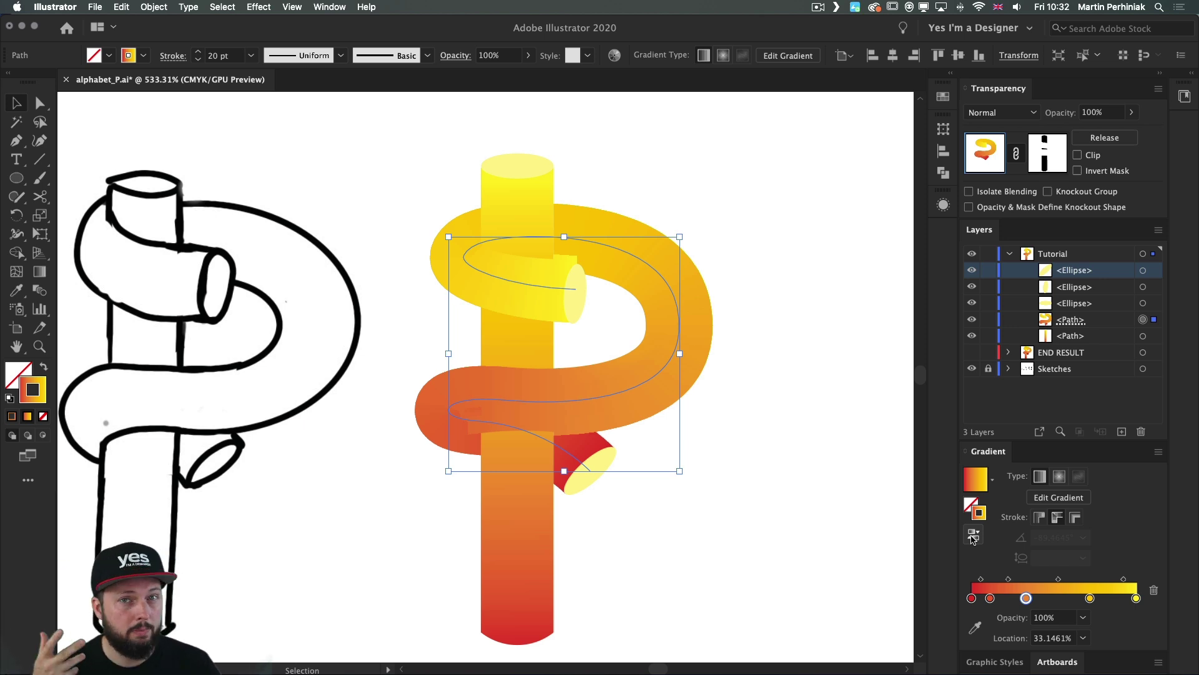
# Stretch the upper tube end's ellipse upward so it reaches the tube's upper edge.
pyautogui.click(741, 273)
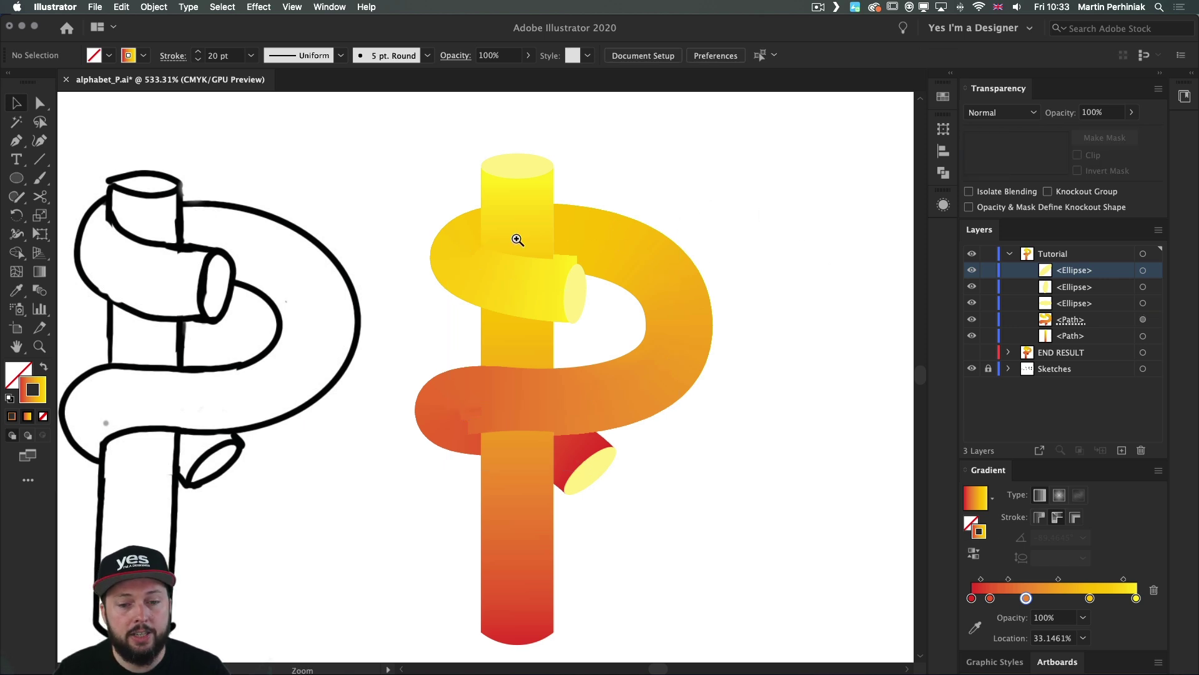
pyautogui.scroll(5, 516, 236)
pyautogui.click(669, 348)
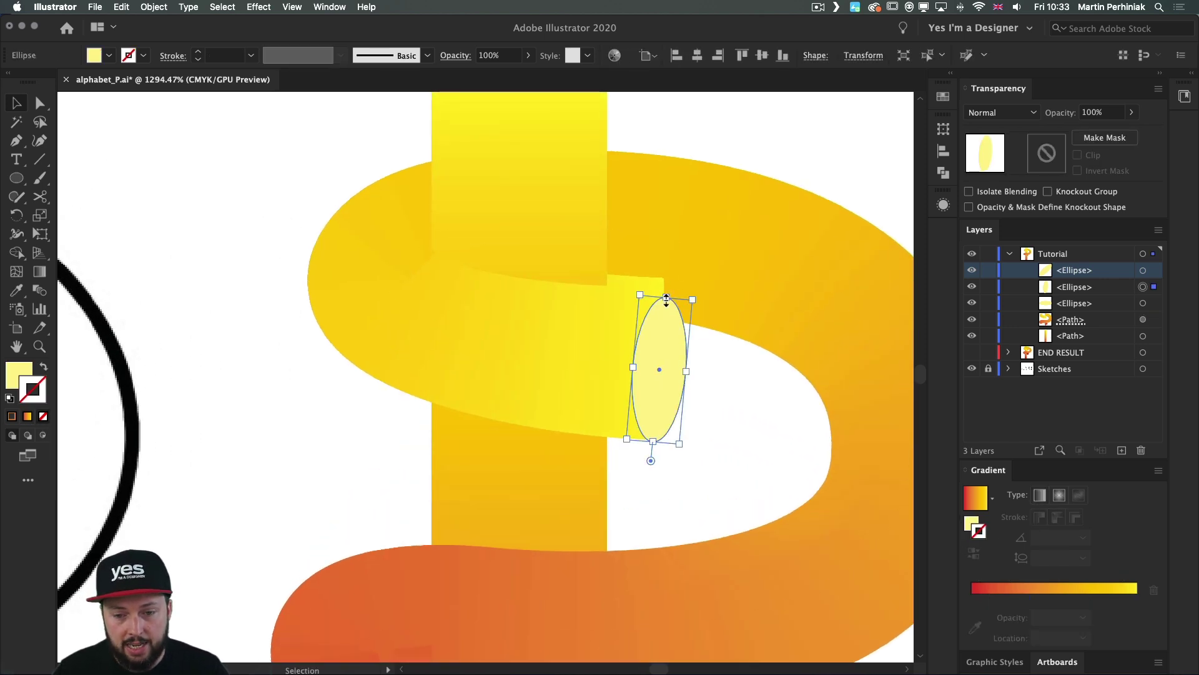
pyautogui.moveTo(666, 298); pyautogui.dragTo(668, 277)
pyautogui.click(226, 303)
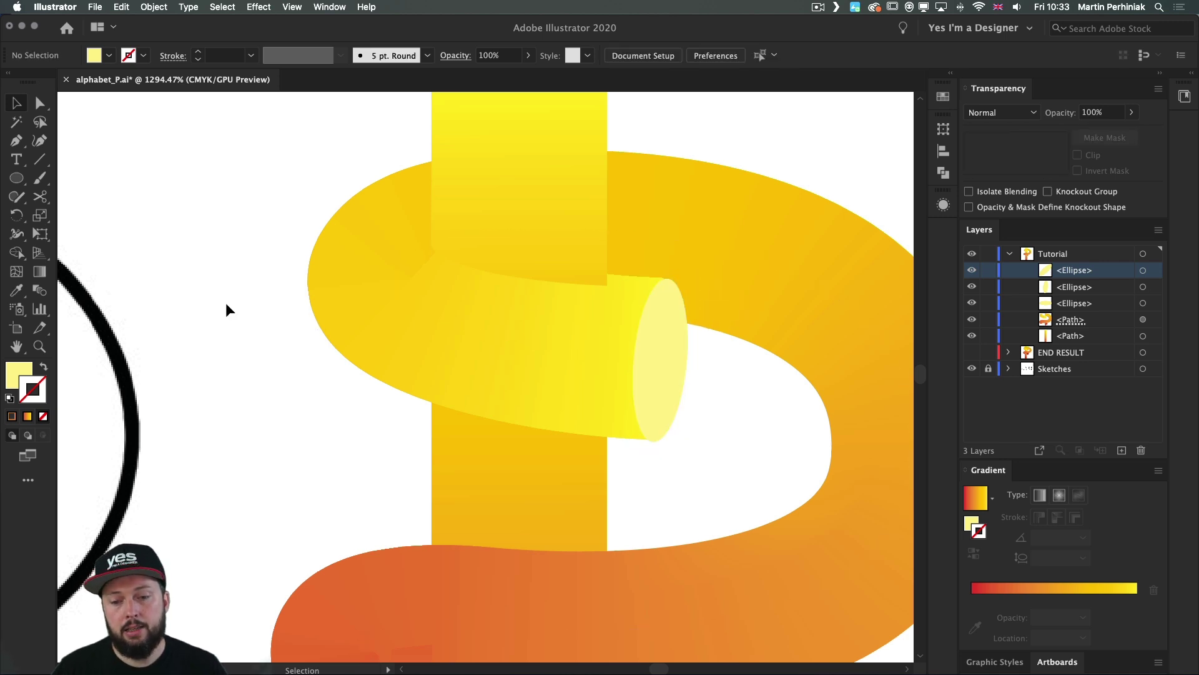
# In the curved path's opacity mask, raise the upper overlap shape's top-left and top-right anchors and pull the top-right one inward to follow the tube's edge.
pyautogui.click(492, 297)
pyautogui.click(1050, 156)
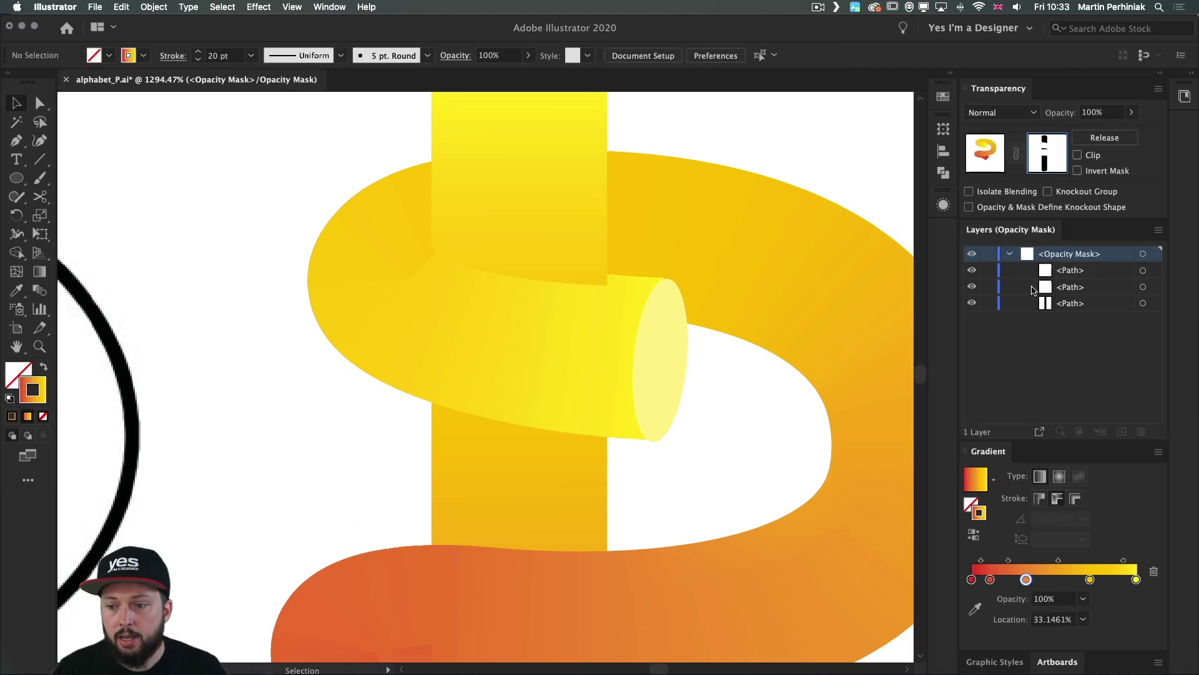
pyautogui.click(1143, 287)
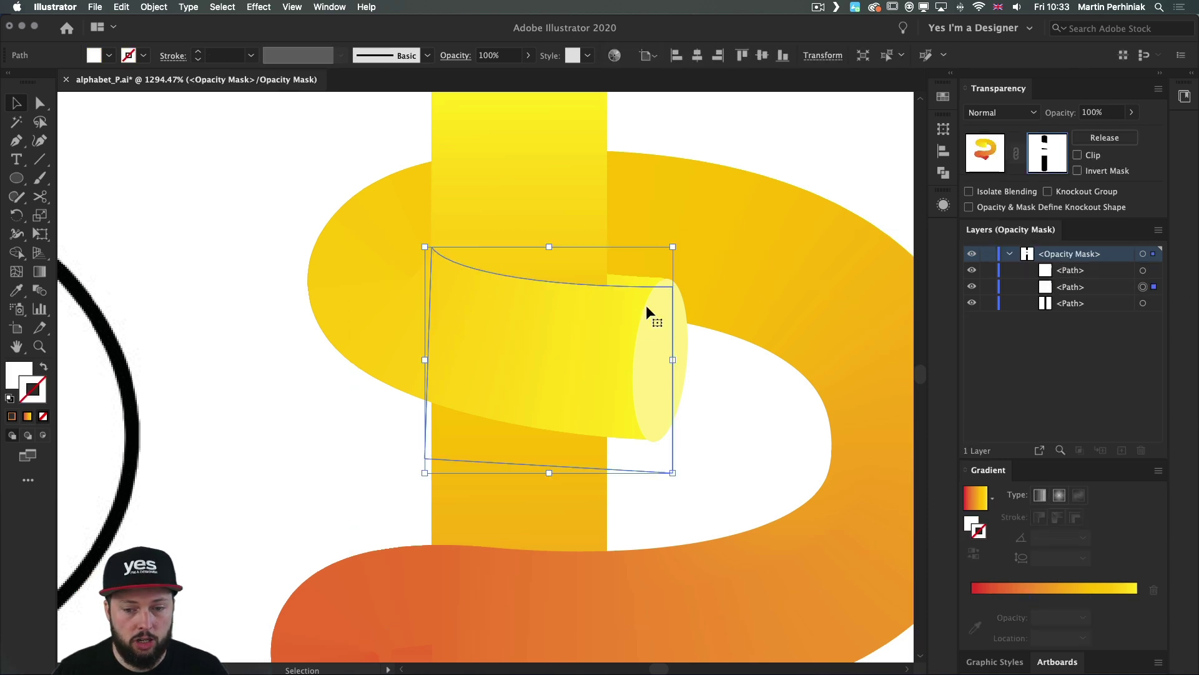
pyautogui.press('a')
pyautogui.click(672, 287)
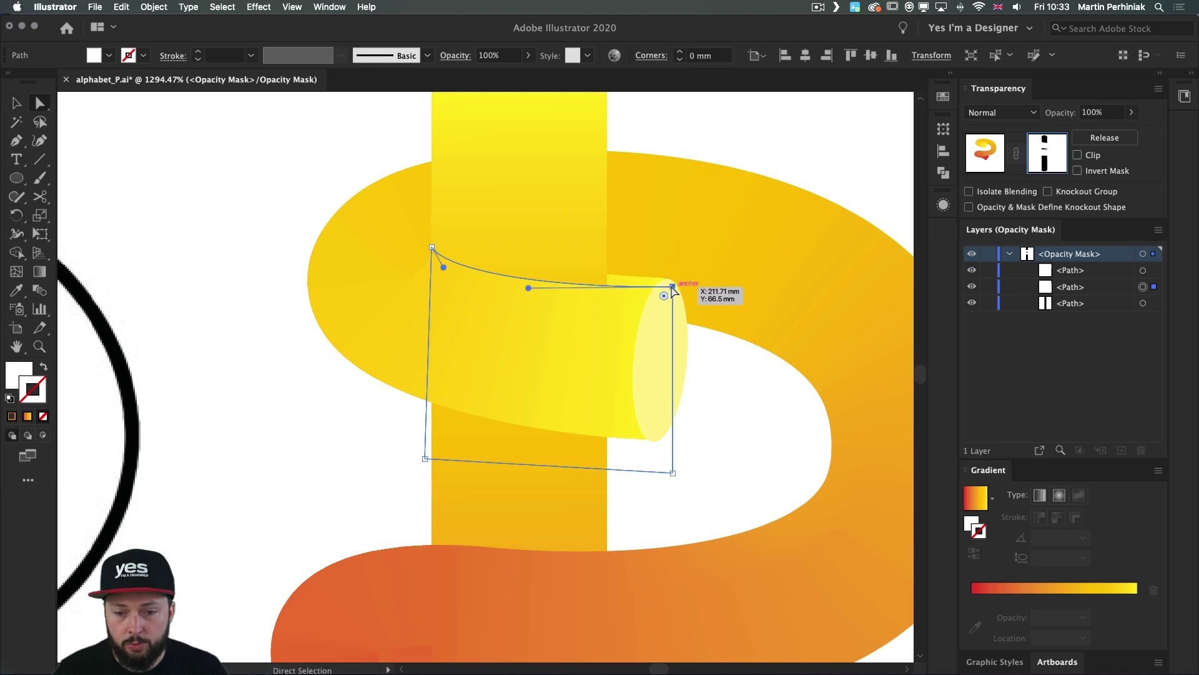
pyautogui.moveTo(672, 287); pyautogui.dragTo(645, 275)
pyautogui.moveTo(432, 247); pyautogui.dragTo(429, 233)
pyautogui.click(218, 186)
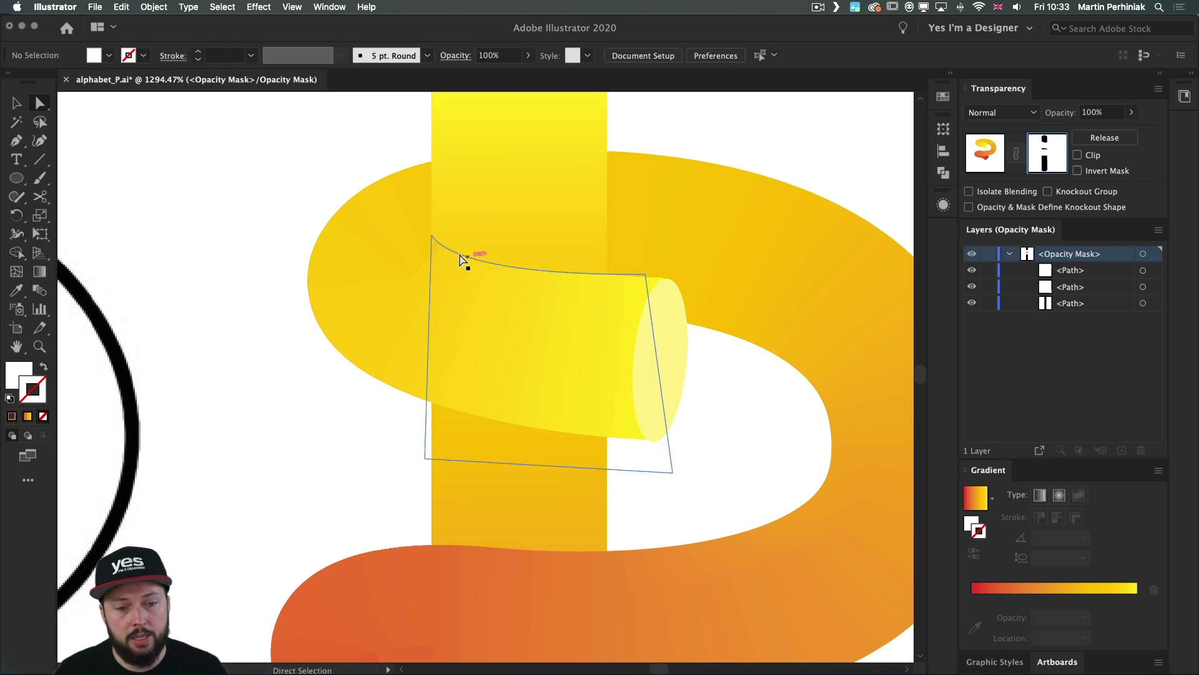
pyautogui.click(432, 236)
pyautogui.moveTo(431, 237); pyautogui.dragTo(430, 222)
pyautogui.click(269, 169)
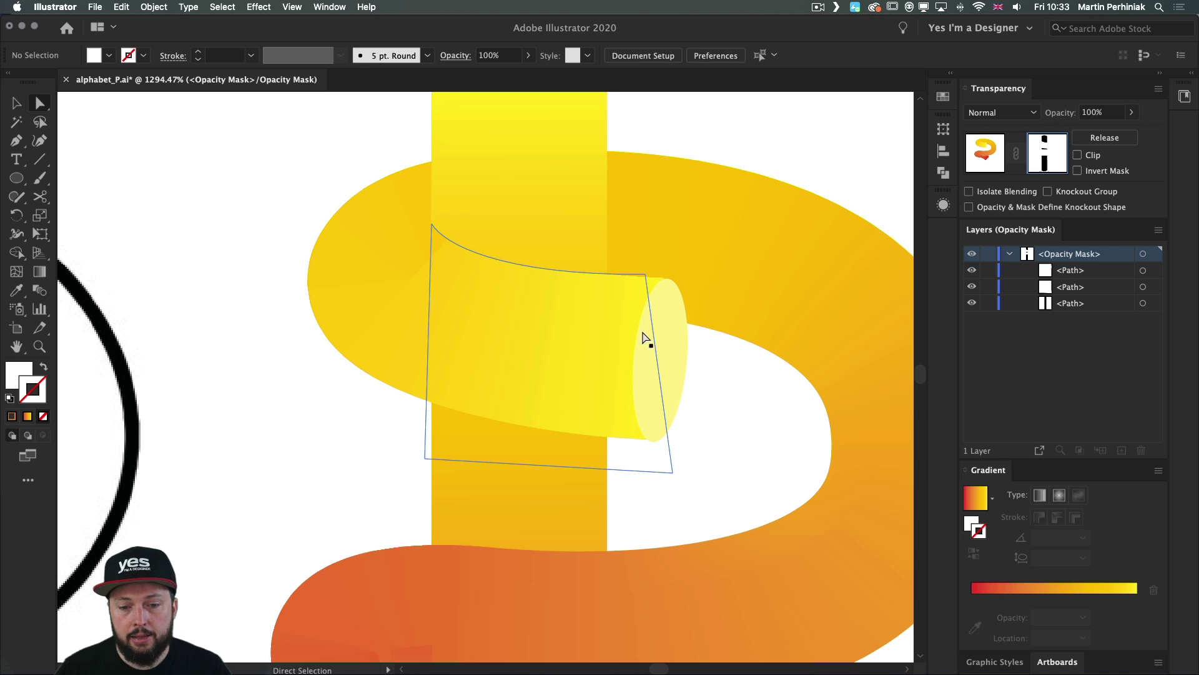
# Reshape the lower overlap's mask shape by bending its bottom edge downward and moving its bottom-right anchor onto the tube's lower edge.
pyautogui.moveTo(565, 481); pyautogui.dragTo(535, 177)
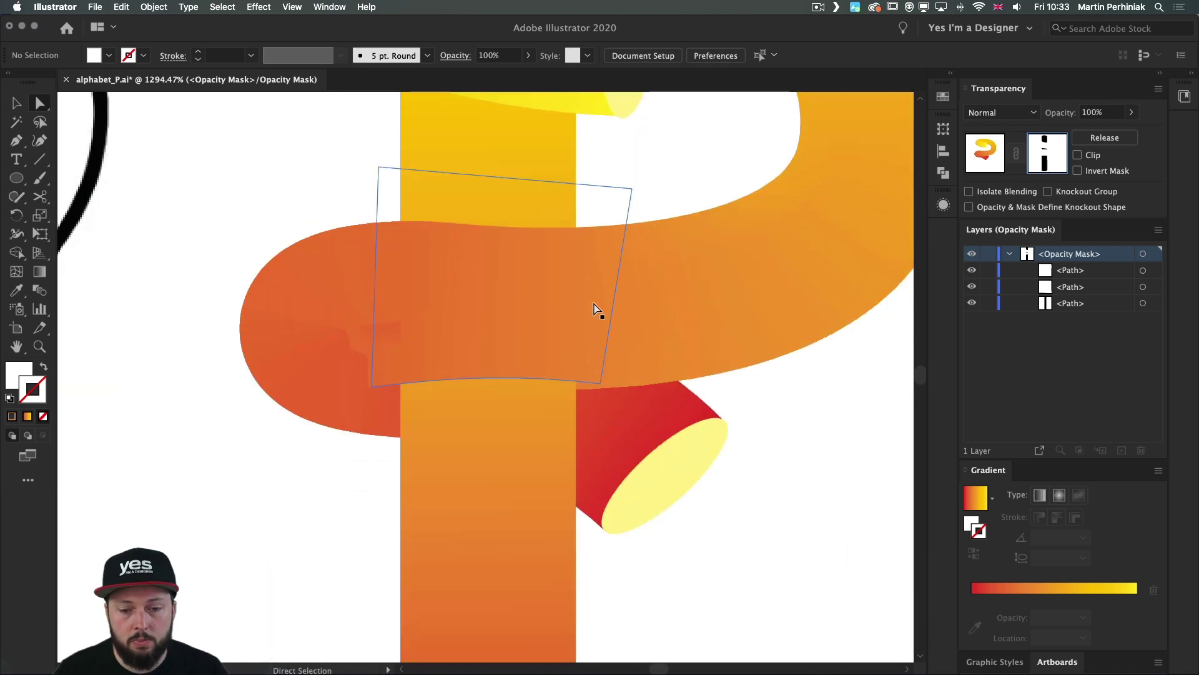
pyautogui.click(597, 306)
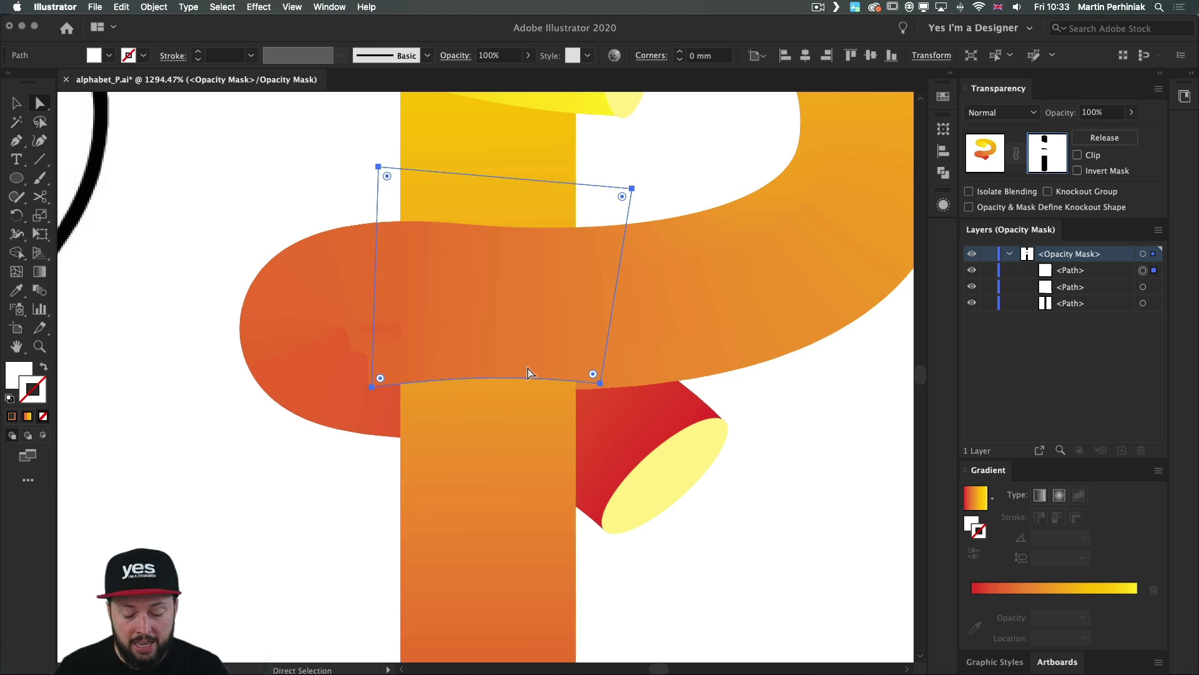
pyautogui.press('p')
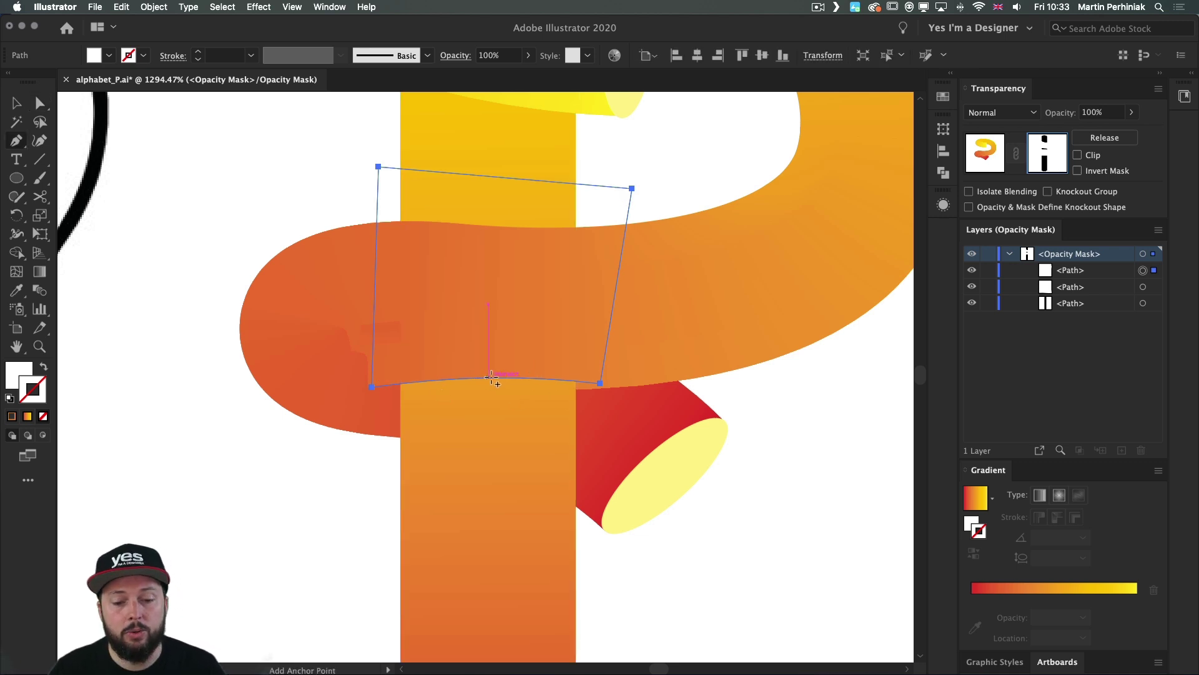
pyautogui.press('alt')
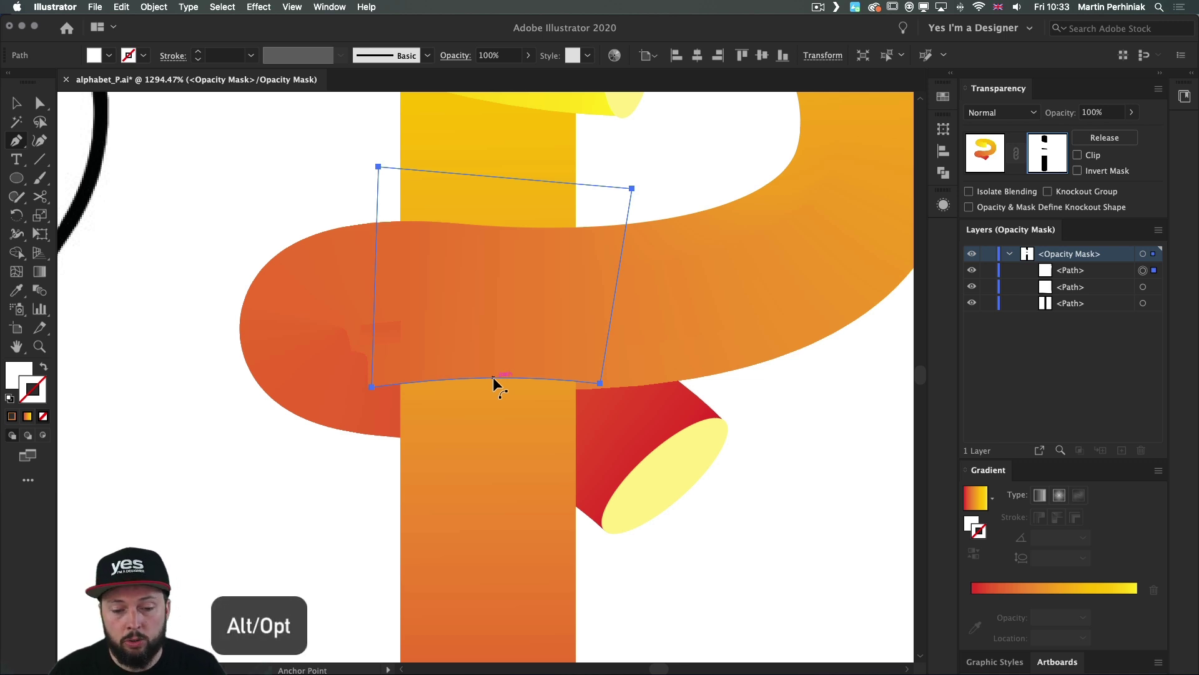
pyautogui.moveTo(493, 377); pyautogui.dragTo(609, 388)
pyautogui.press('super')
pyautogui.click(601, 385)
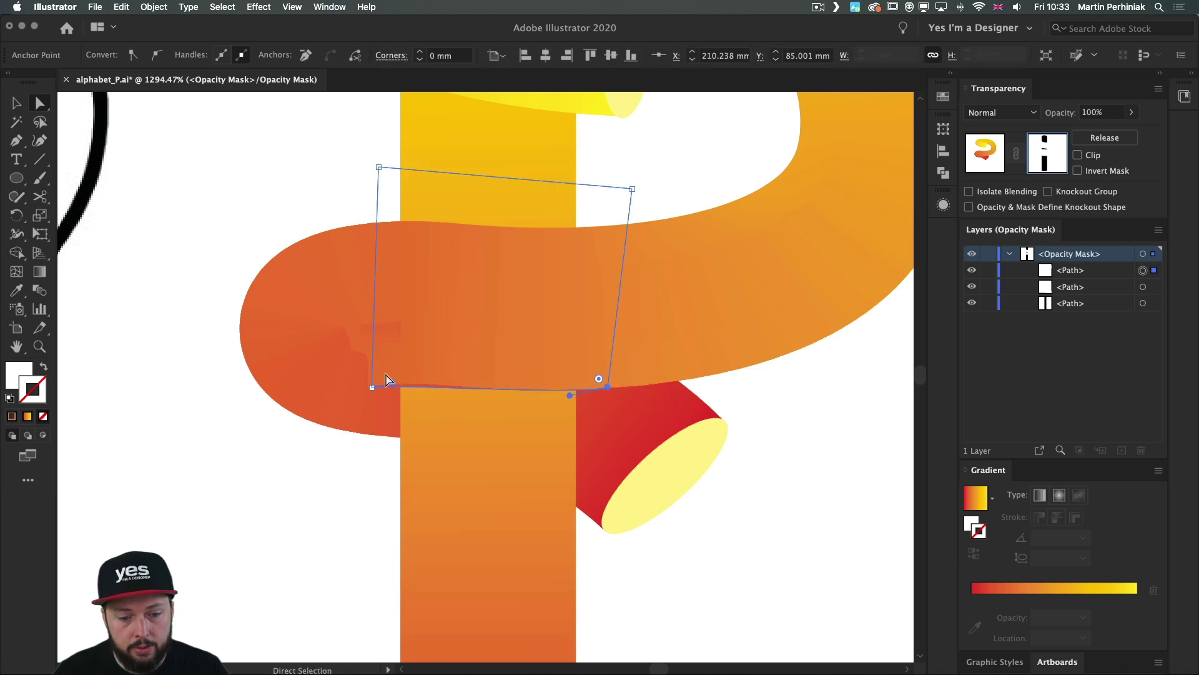
# Adjust the direction handles at both ends of the lower mask shape's bottom edge to match the tube's curvature.
pyautogui.moveTo(392, 387); pyautogui.dragTo(405, 373)
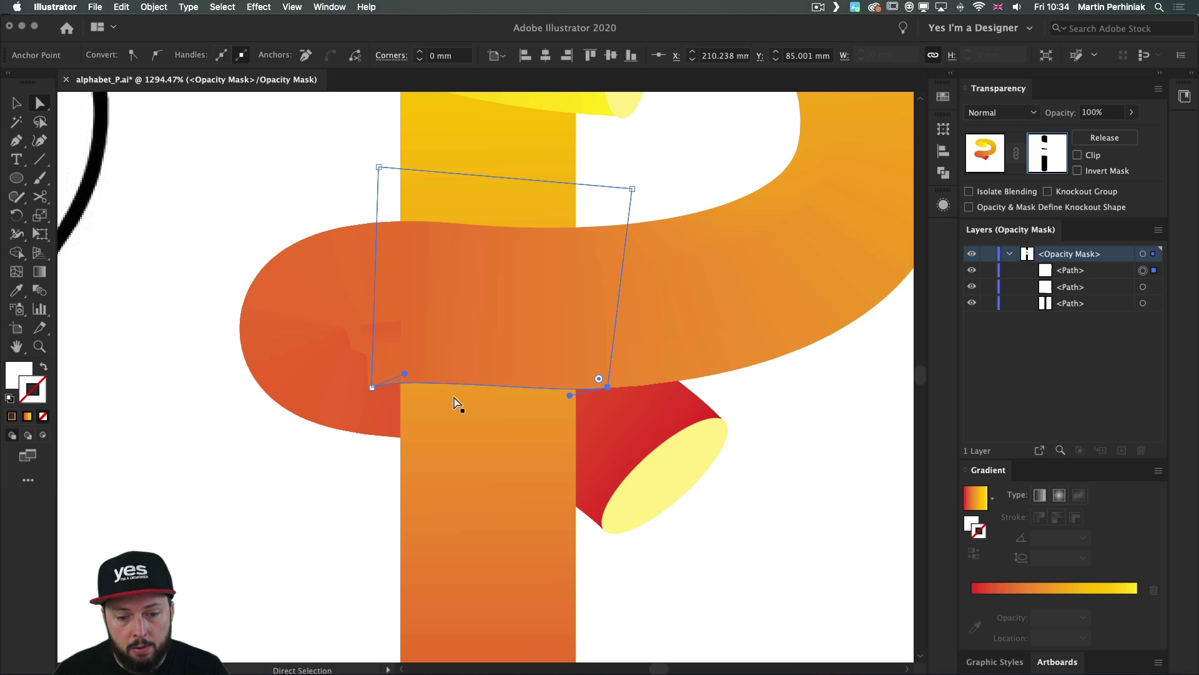
pyautogui.moveTo(569, 395); pyautogui.dragTo(557, 396)
pyautogui.moveTo(404, 373); pyautogui.dragTo(409, 369)
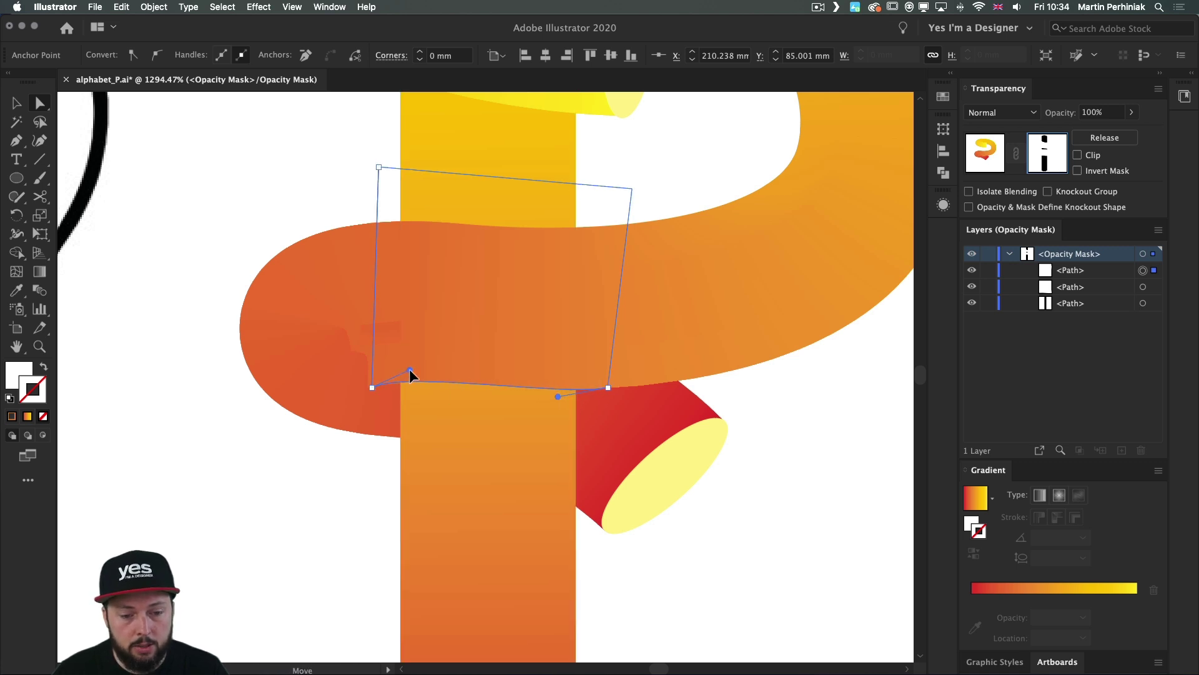
pyautogui.click(176, 197)
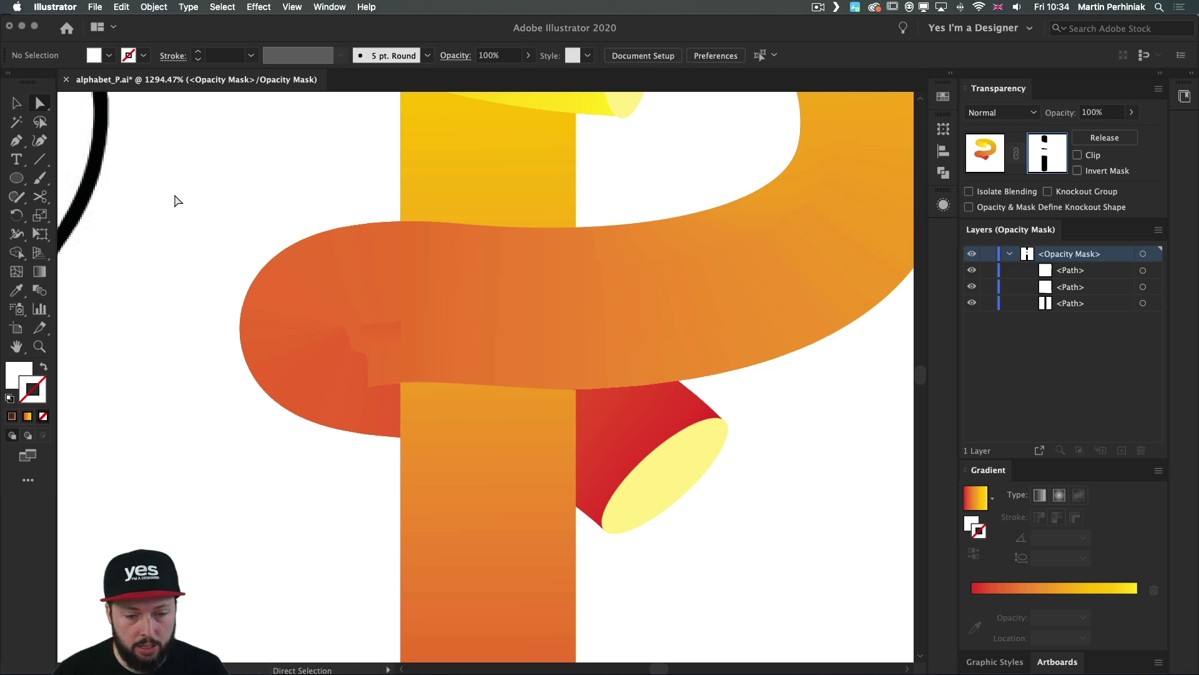
# Leave the mask and shift the curved path's red-orange and orange gradient stops toward yellow, placing the orange stop at about 37.62%.
pyautogui.press('v')
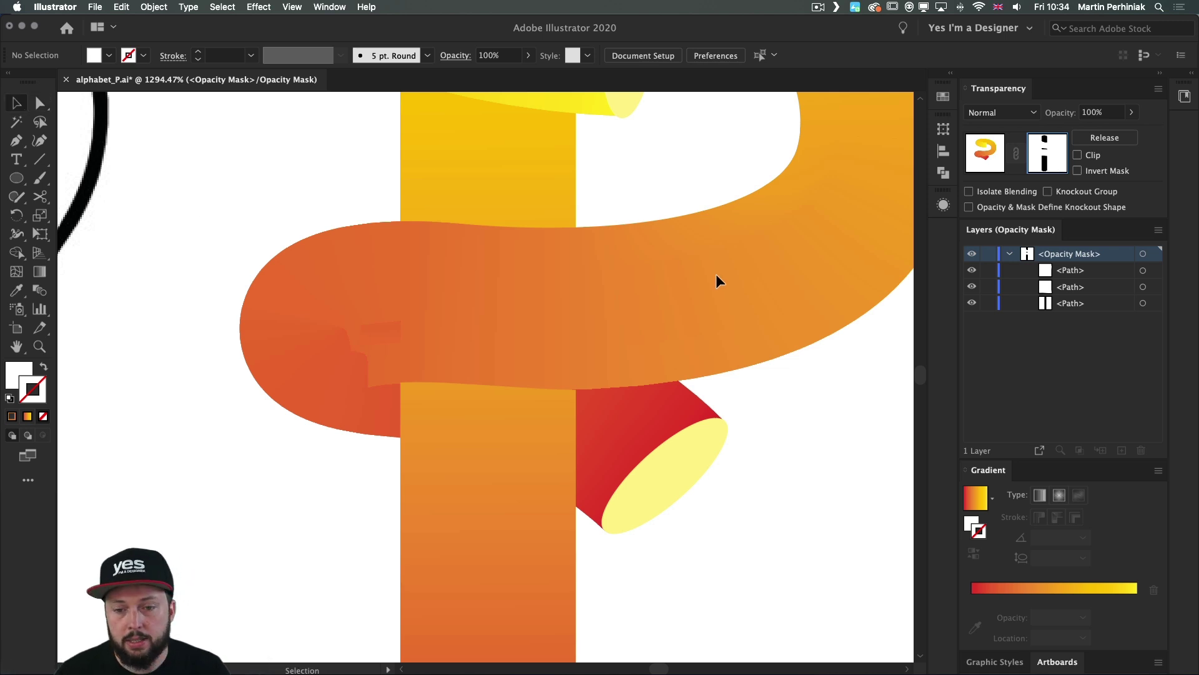
pyautogui.click(985, 157)
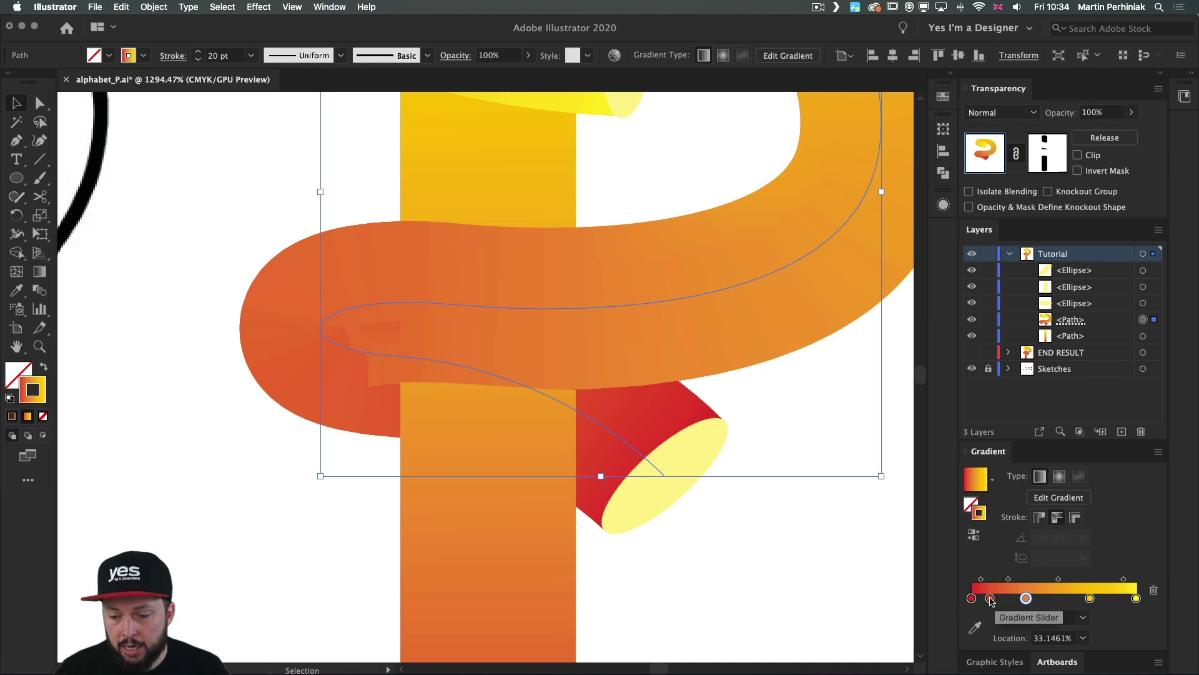
pyautogui.moveTo(990, 599); pyautogui.dragTo(1034, 599)
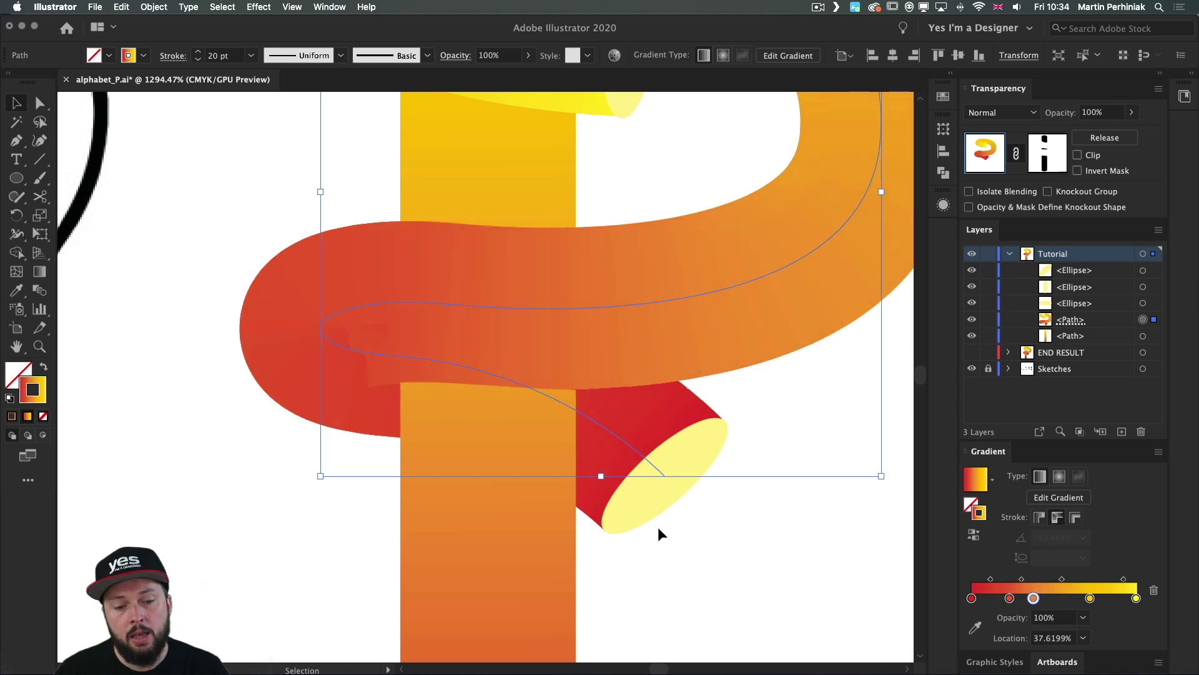
# Shorten and level the direction handle of the curved path's anchor beneath the lower loop's bend.
pyautogui.press('a')
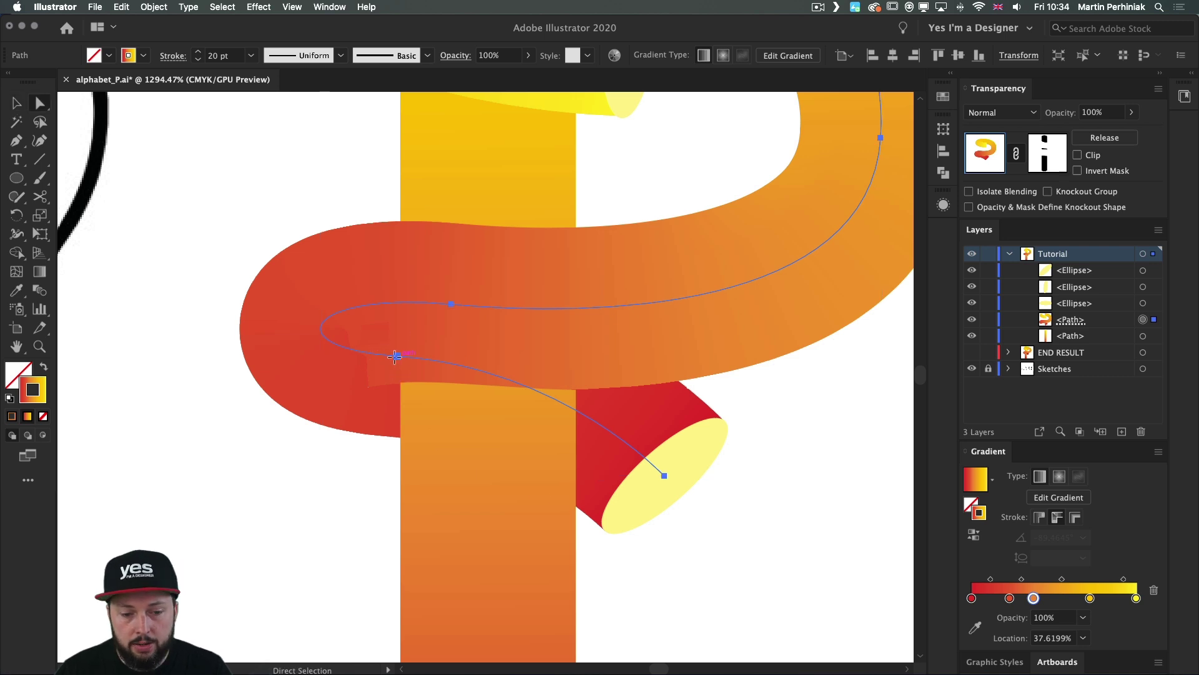
pyautogui.click(395, 356)
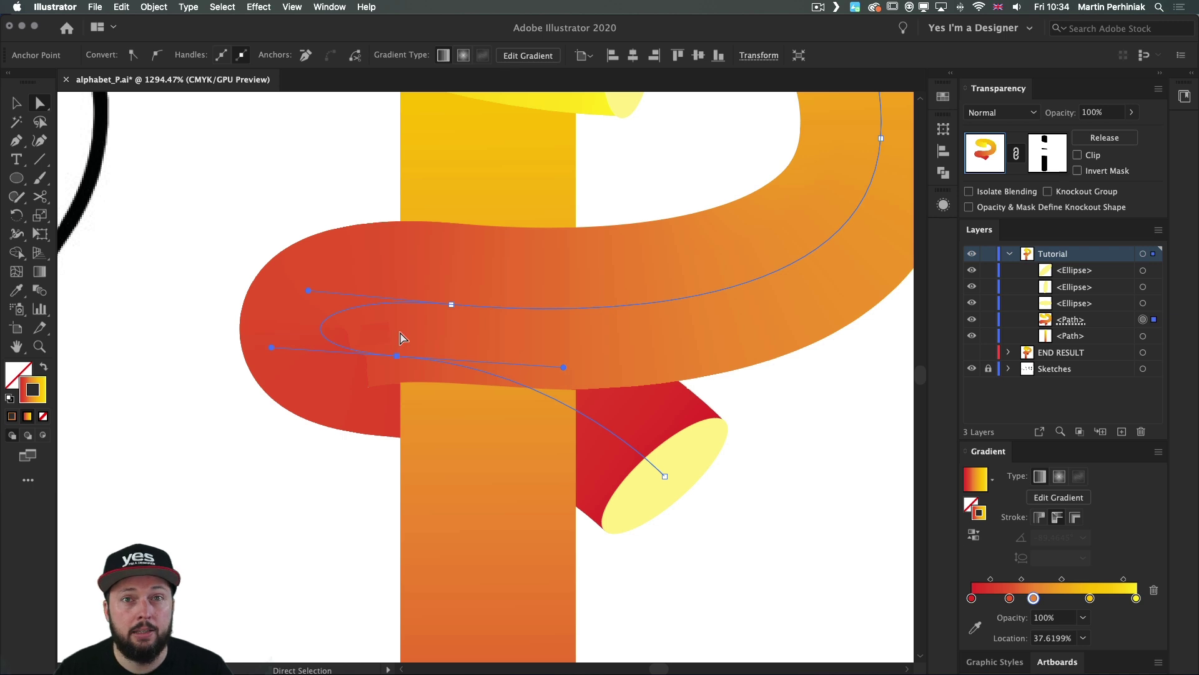
pyautogui.press('Down')
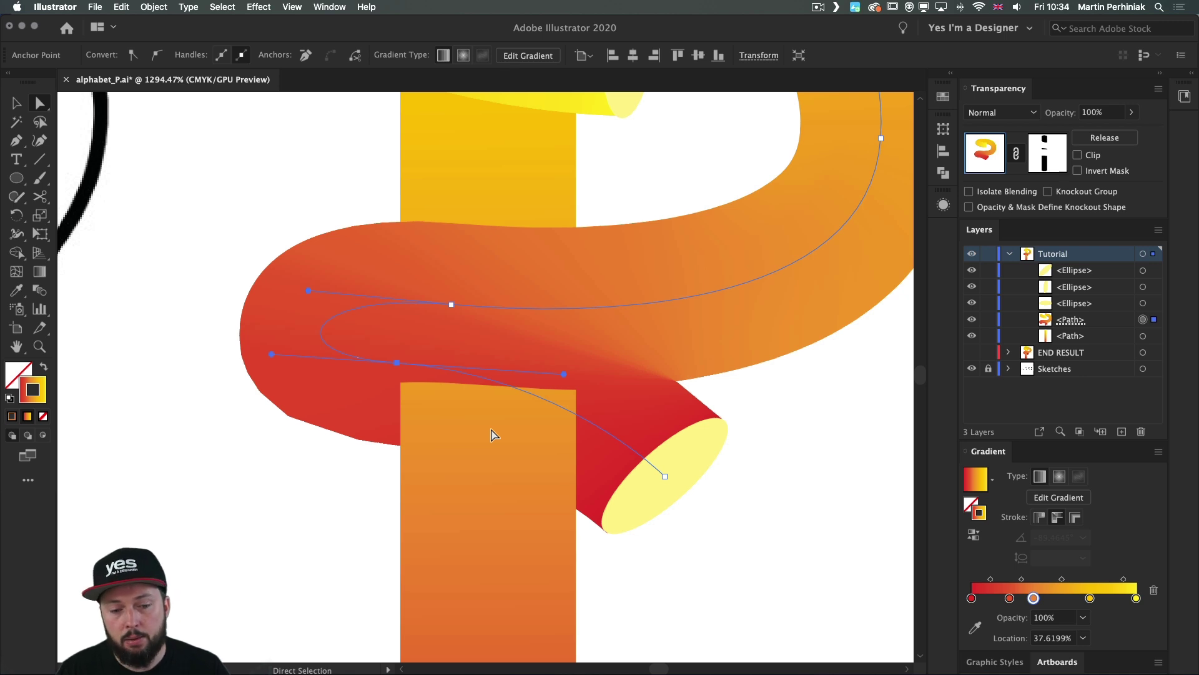
pyautogui.press('Up')
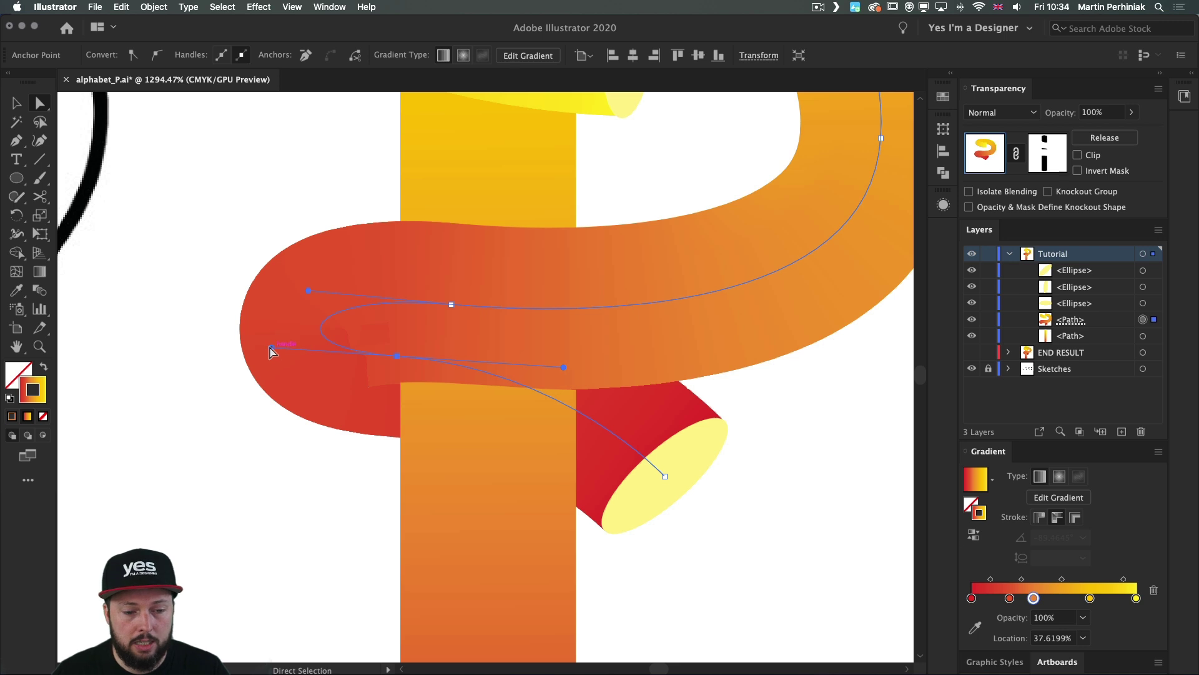
pyautogui.moveTo(272, 347); pyautogui.dragTo(285, 355)
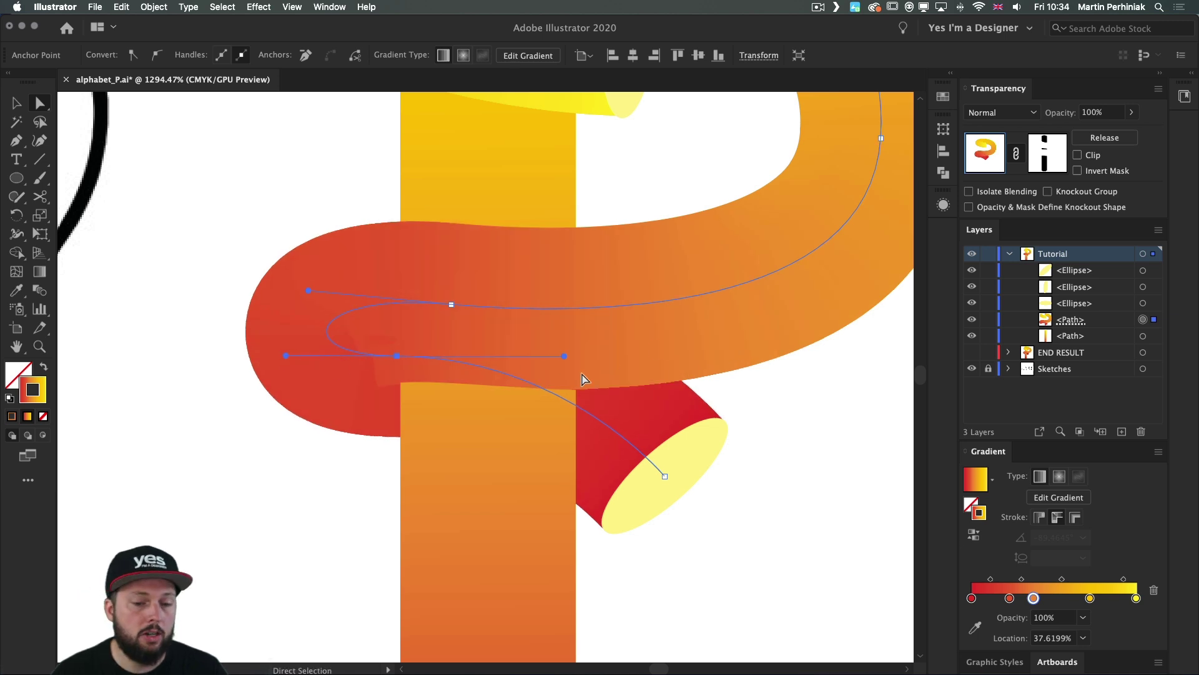
pyautogui.click(187, 264)
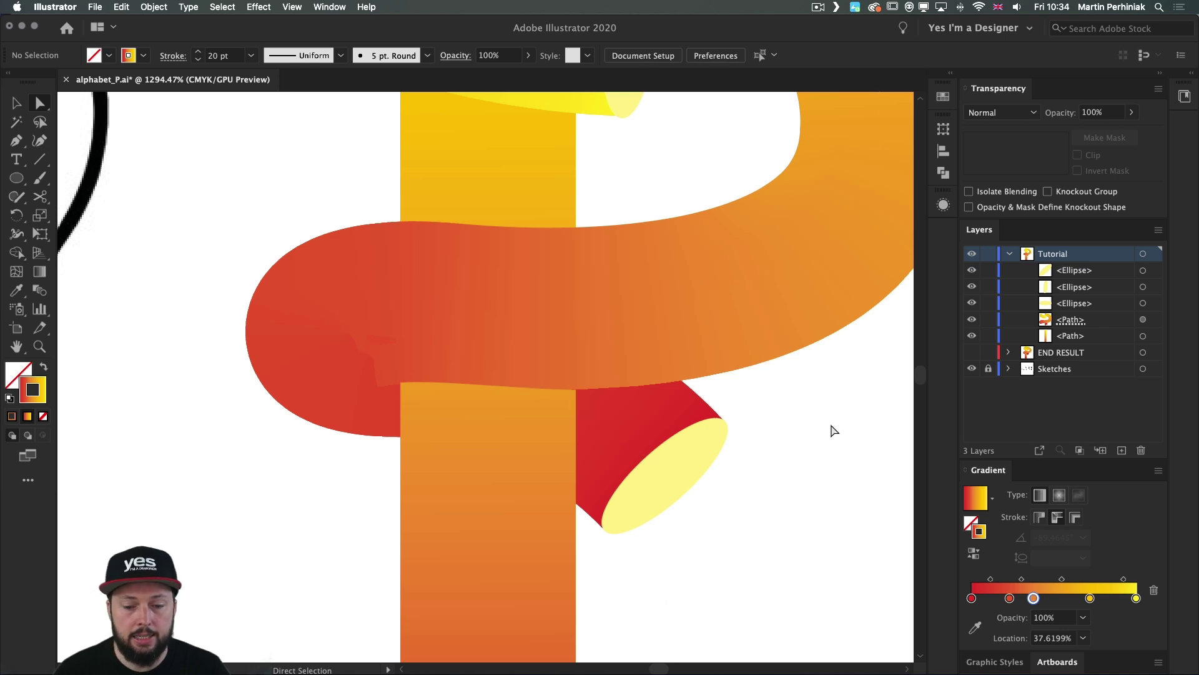
# Move the curved path's leftmost anchor in the upper loop slightly outward to the left.
pyautogui.press('v')
pyautogui.press('super+minus')
pyautogui.press('super+minus')
pyautogui.press('super+minus')
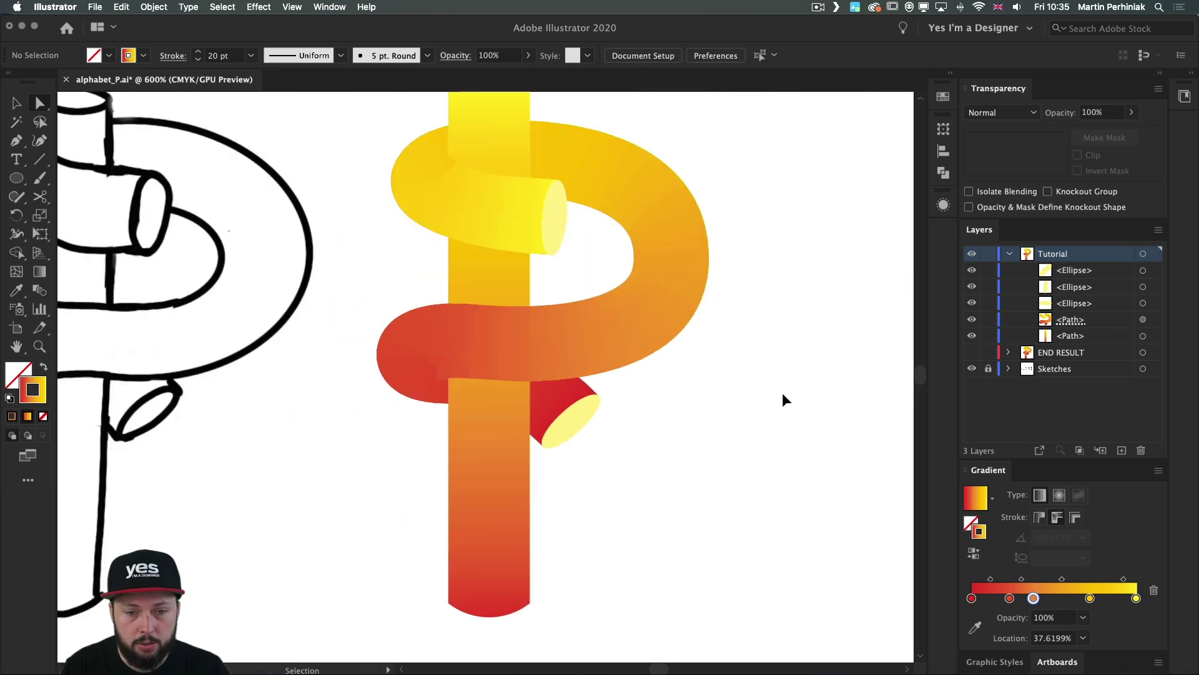
pyautogui.press('space')
pyautogui.moveTo(628, 153); pyautogui.dragTo(618, 237)
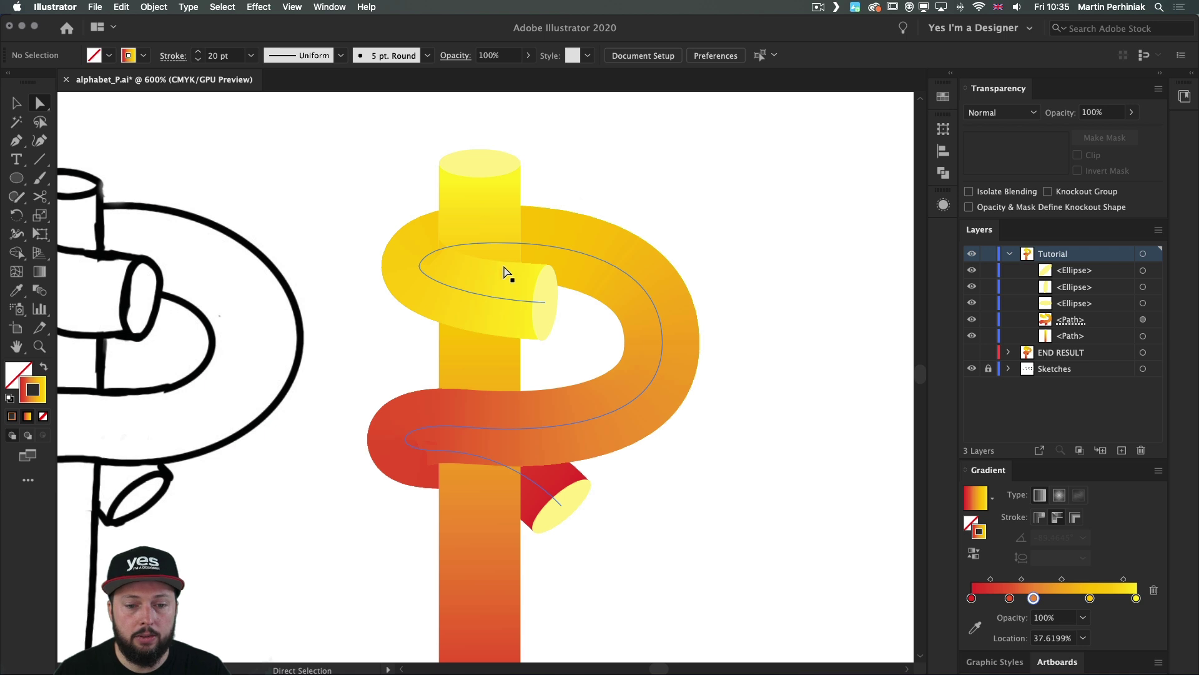
pyautogui.click(423, 257)
pyautogui.scroll(3, 423, 256)
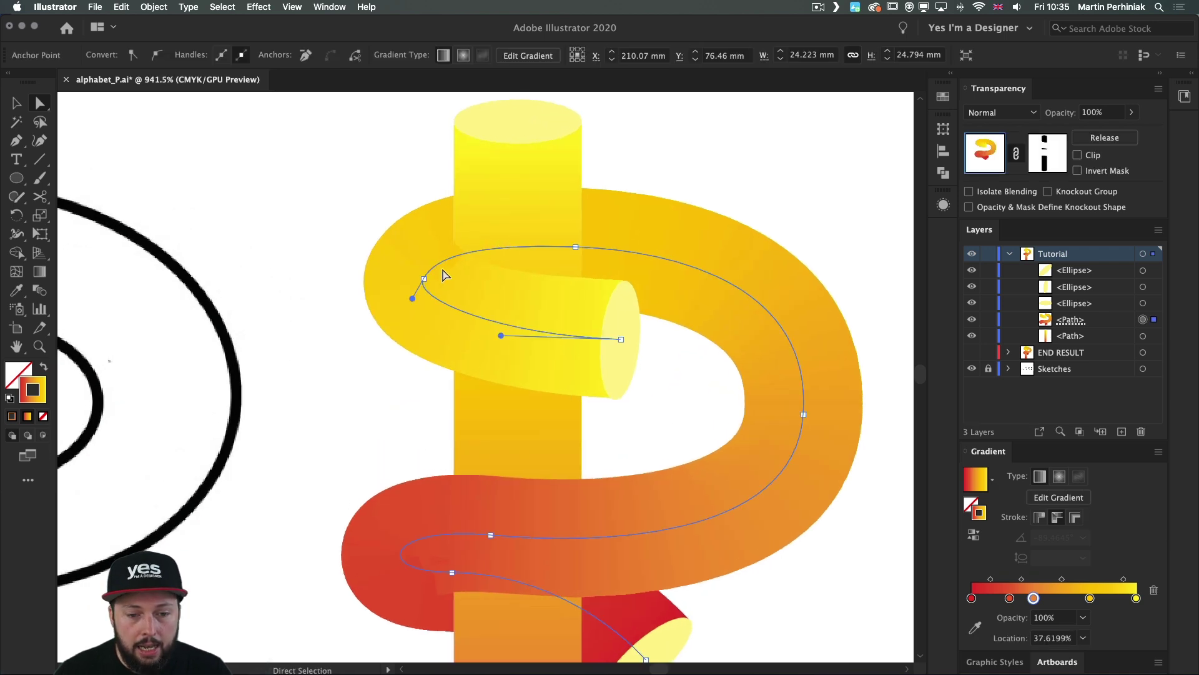
pyautogui.moveTo(426, 277)
pyautogui.mouseDown()
pyautogui.moveTo(430, 254)
pyautogui.moveTo(423, 277)
pyautogui.moveTo(410, 276)
pyautogui.mouseUp()
pyautogui.click(301, 225)
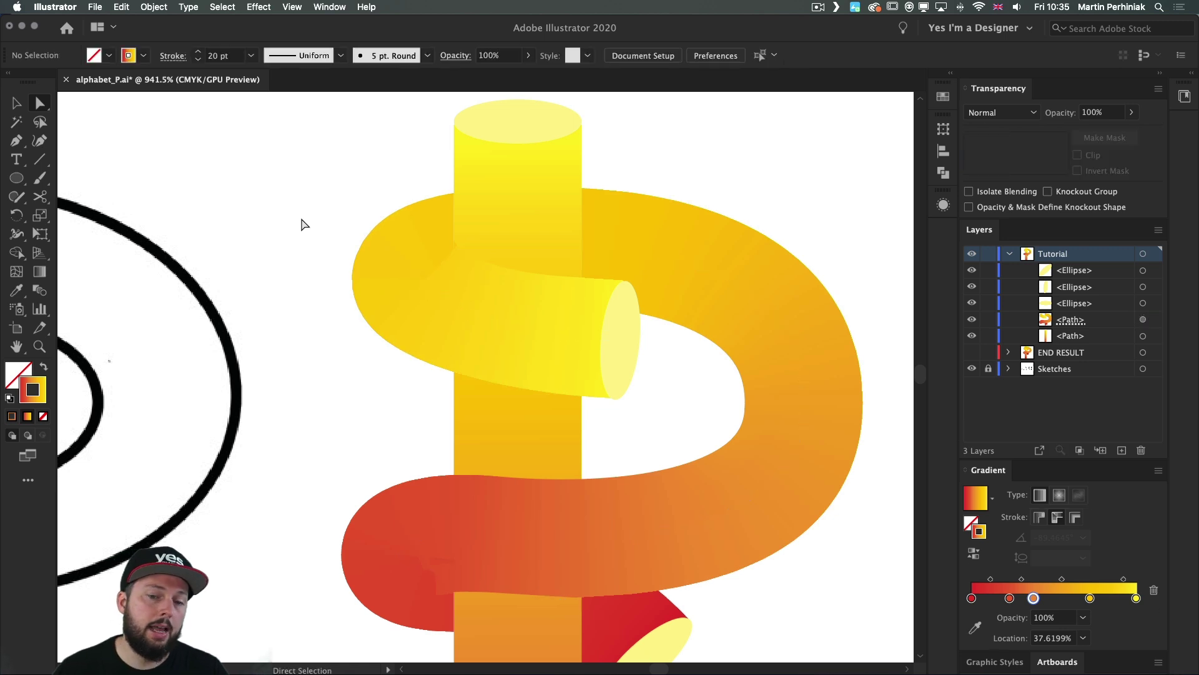
# Shift the vertical stem's gradient stops, placing the golden yellow at about 14.23% and the orange at about 54.82%.
pyautogui.click(510, 445)
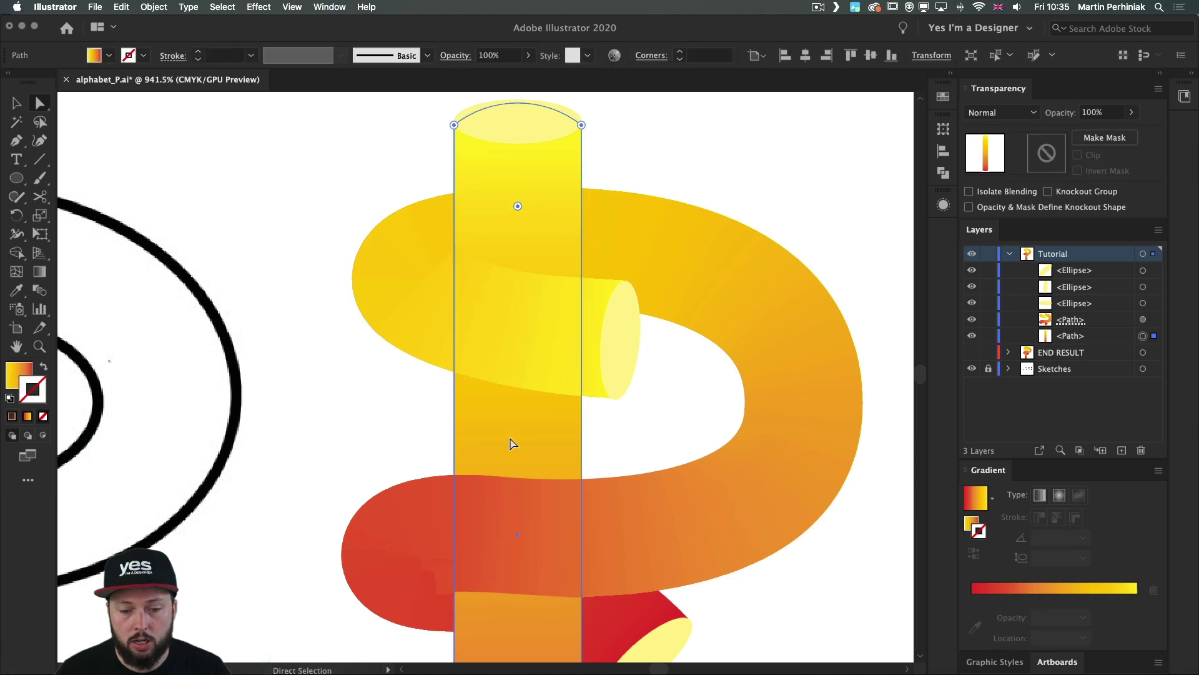
pyautogui.click(970, 526)
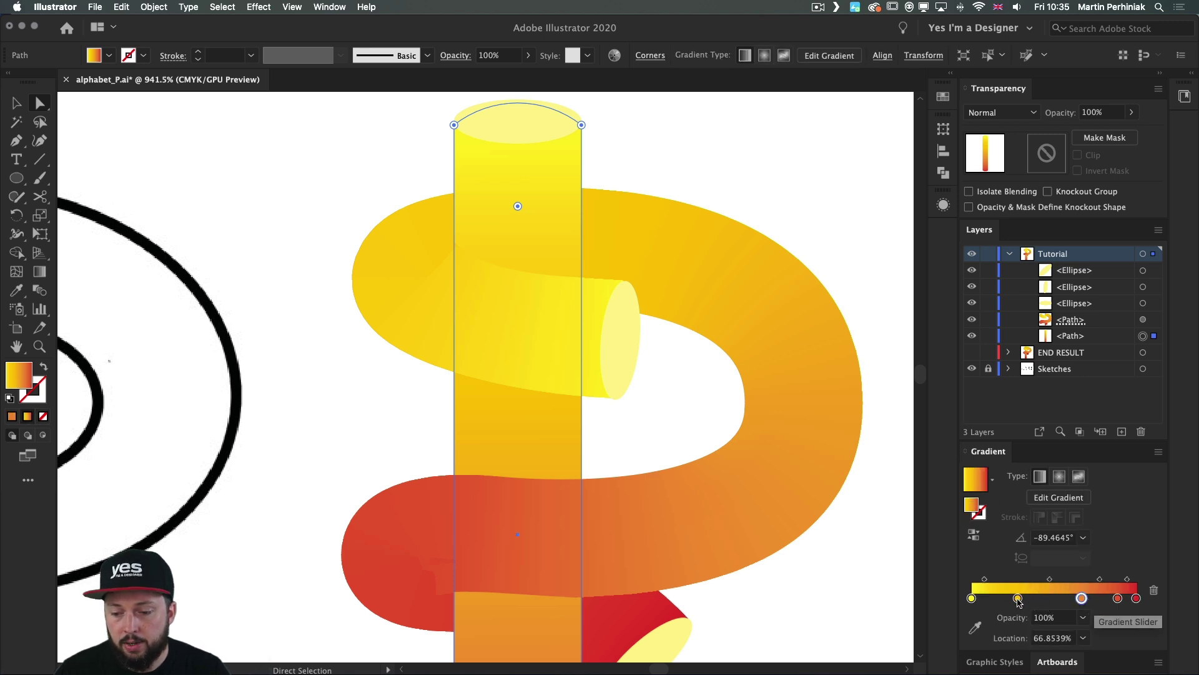
pyautogui.moveTo(1019, 598); pyautogui.dragTo(995, 600)
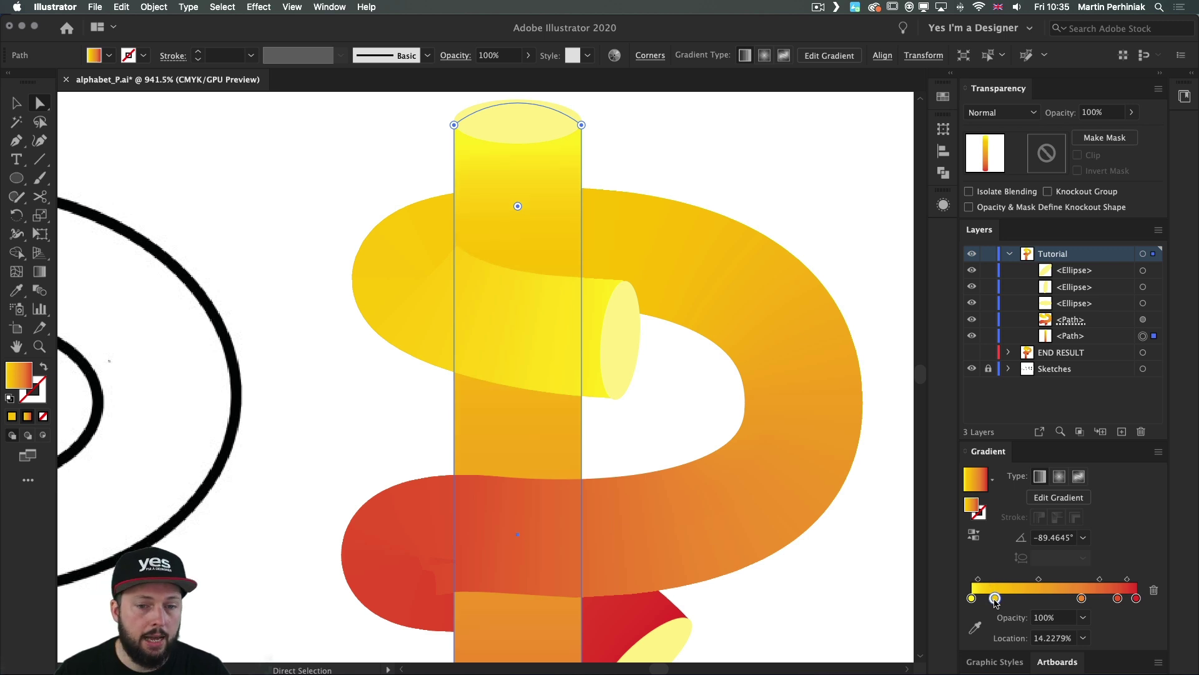
pyautogui.click(643, 170)
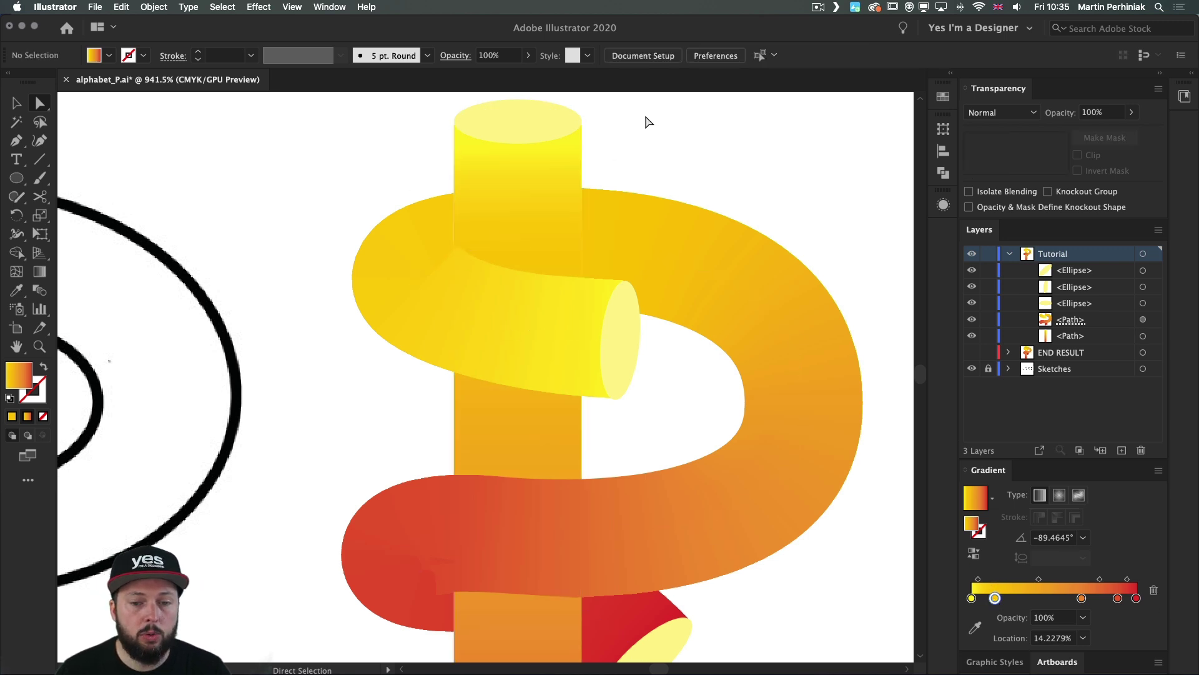
pyautogui.click(528, 180)
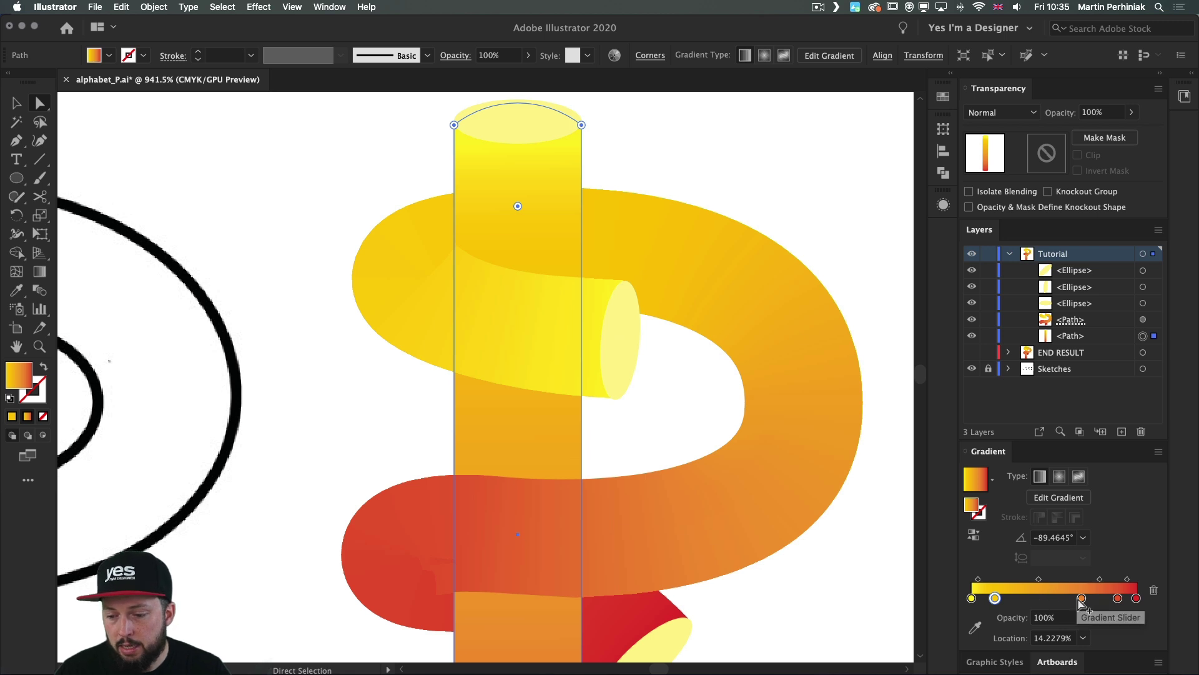
pyautogui.moveTo(1081, 600); pyautogui.dragTo(991, 599)
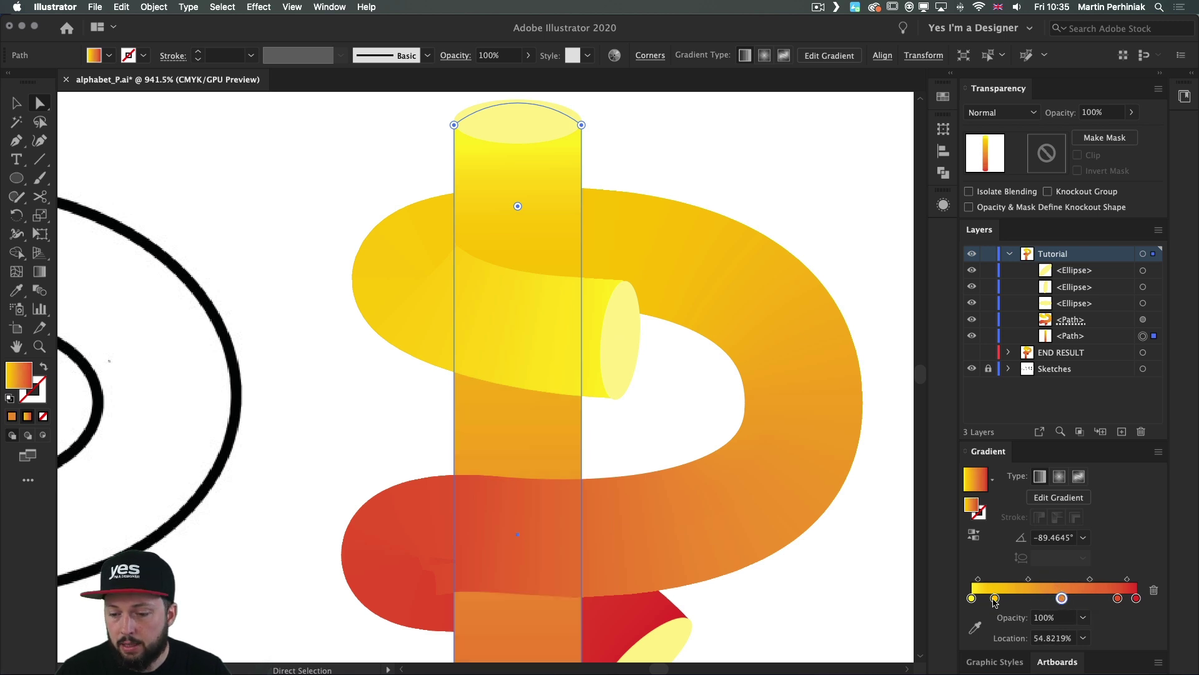
# In the curved path's stroke gradient, move the golden yellow stop to about 55% and the midpoint beside the bright yellow to about 57.5%.
pyautogui.click(793, 326)
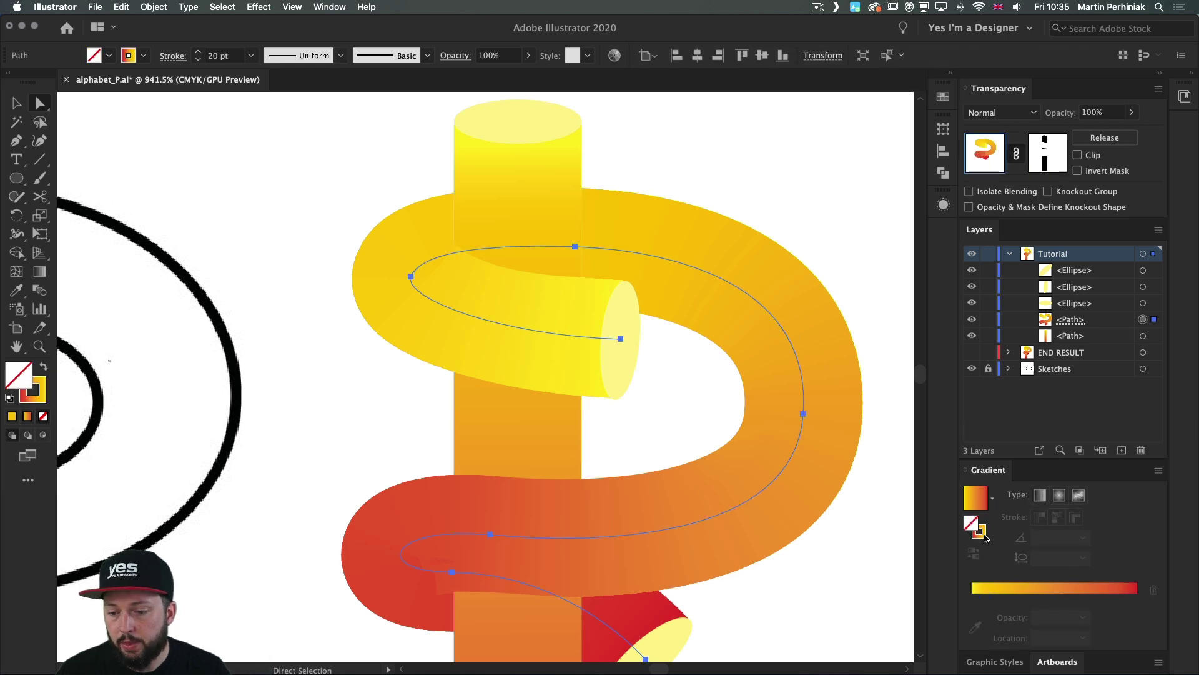
pyautogui.click(982, 533)
pyautogui.moveTo(1090, 598)
pyautogui.mouseDown()
pyautogui.moveTo(1103, 599)
pyautogui.moveTo(1062, 599)
pyautogui.mouseUp()
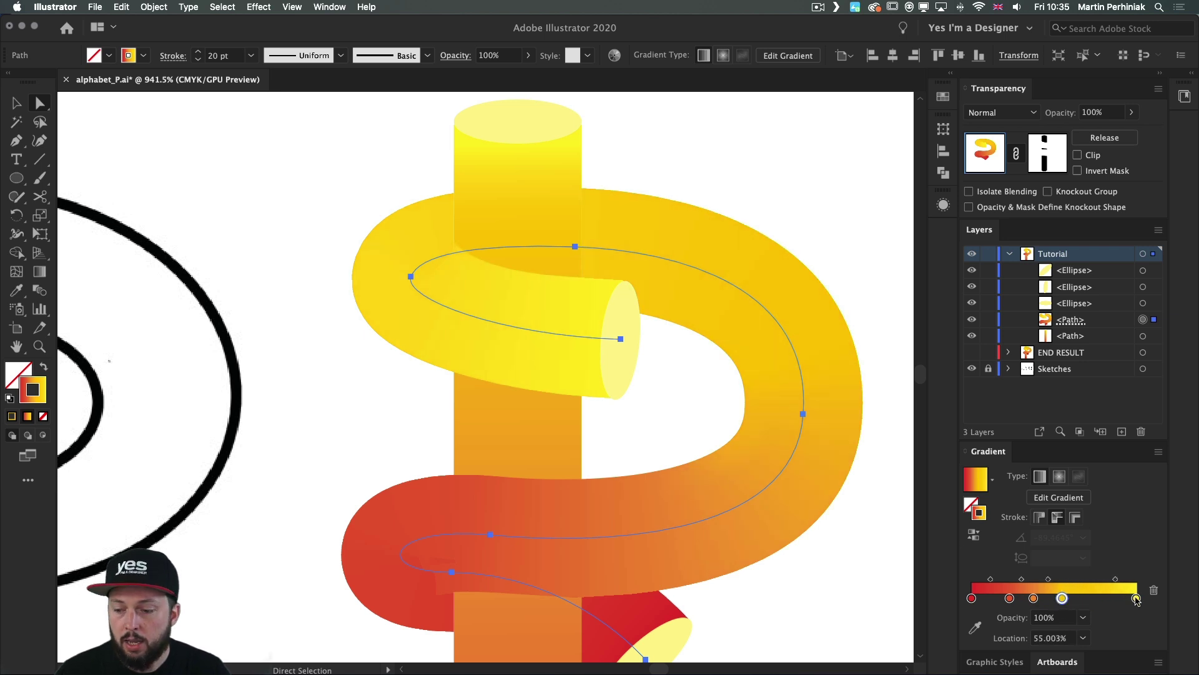
pyautogui.moveTo(1115, 580); pyautogui.dragTo(1105, 581)
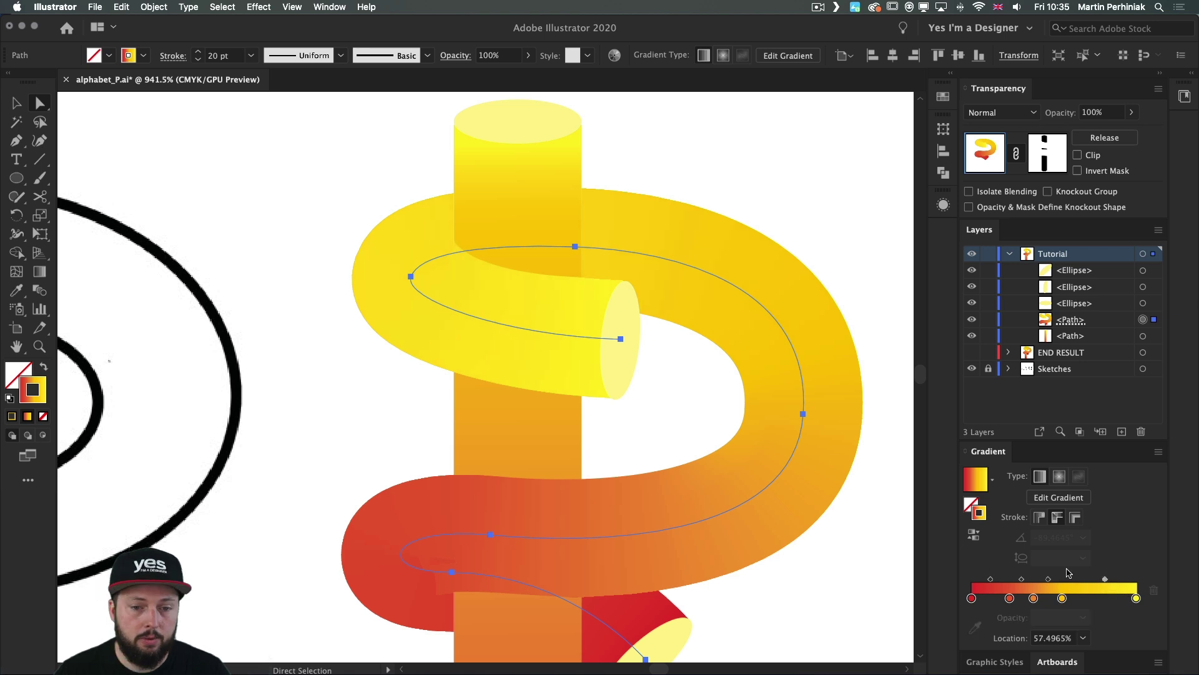
# Recolour the ellipse capping the curved tube's lower end with a deep, dark red fill.
pyautogui.click(741, 156)
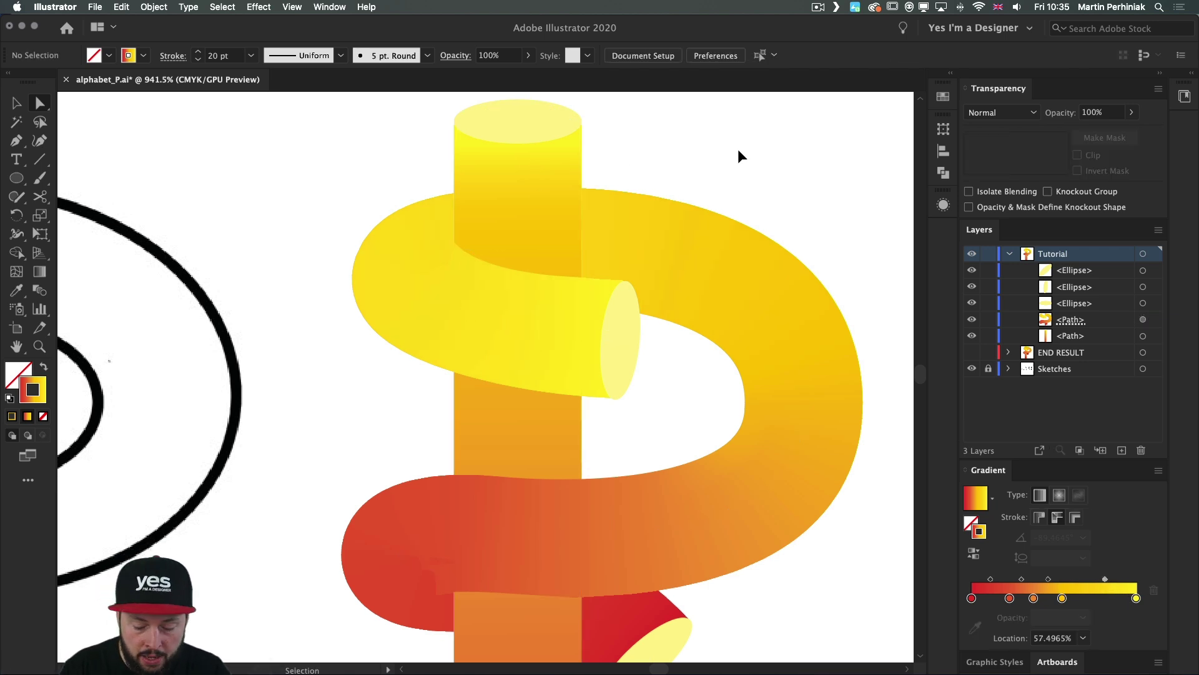
pyautogui.press('super+minus')
pyautogui.press('super+minus')
pyautogui.press('super+minus')
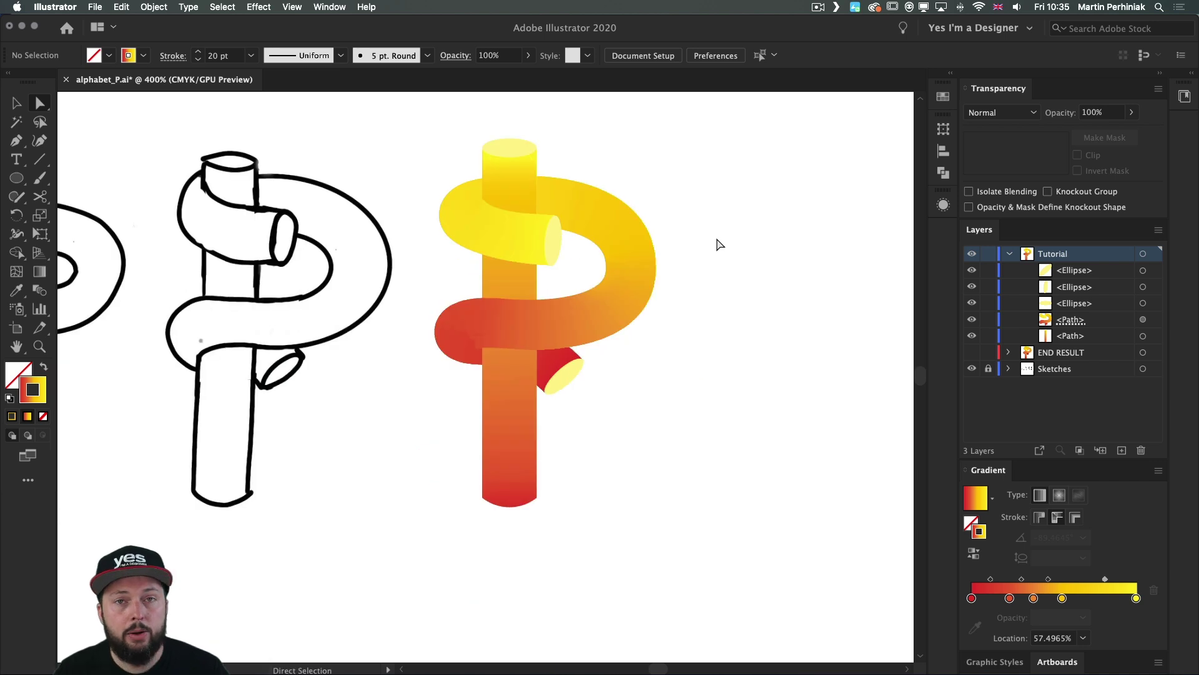
pyautogui.click(572, 373)
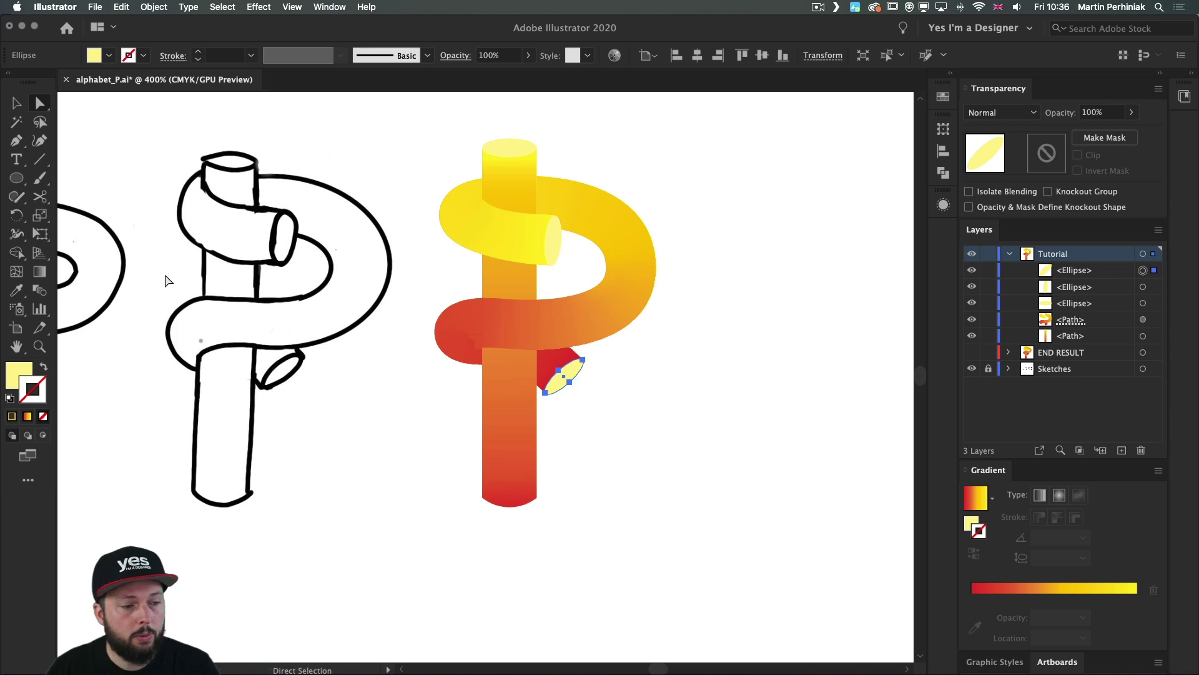
pyautogui.click(100, 58)
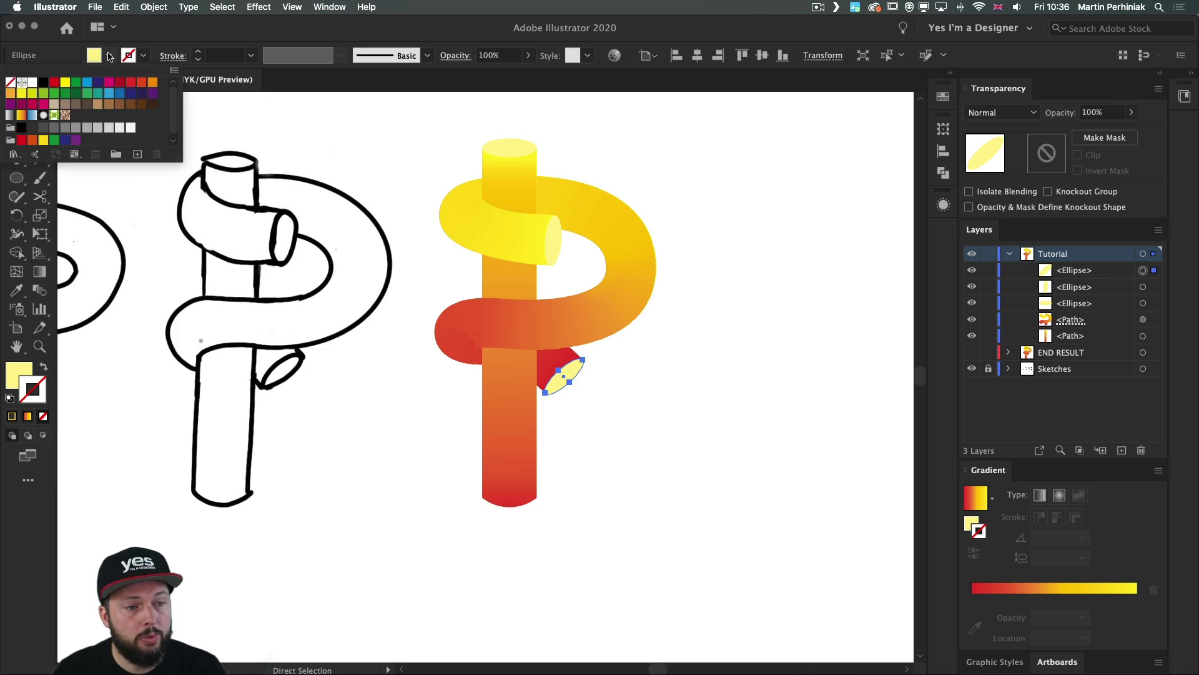
pyautogui.click(54, 82)
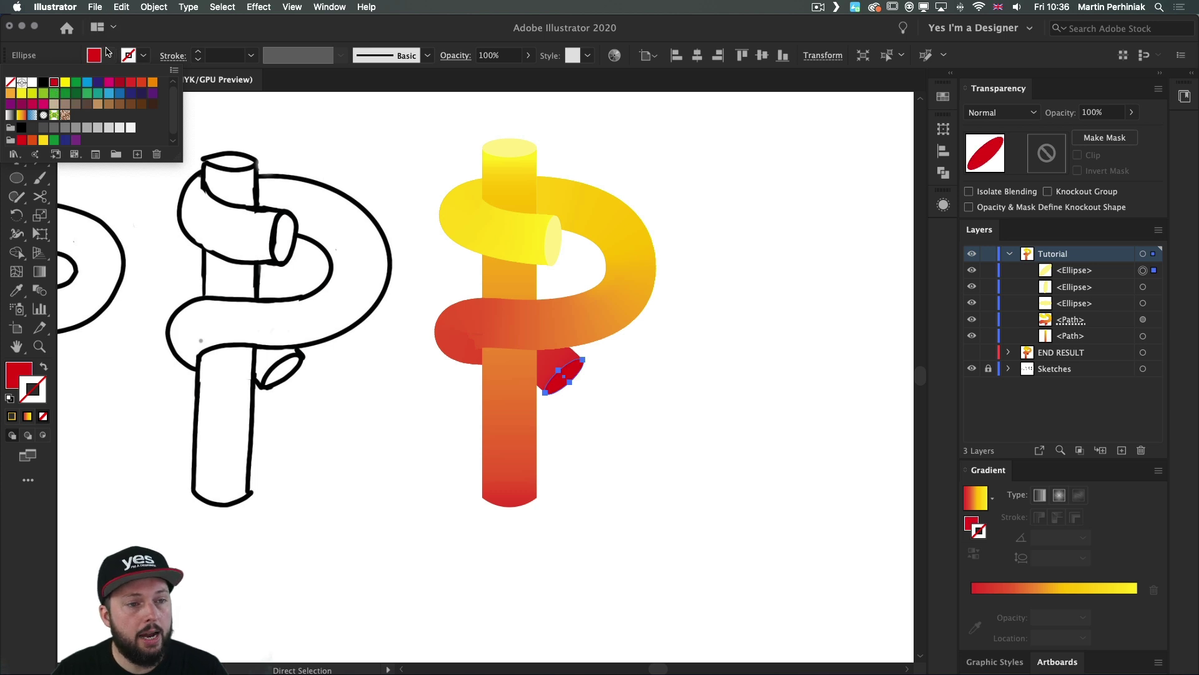
pyautogui.click(104, 55)
pyautogui.keyDown('shift'); pyautogui.click(103, 55); pyautogui.keyUp('shift')
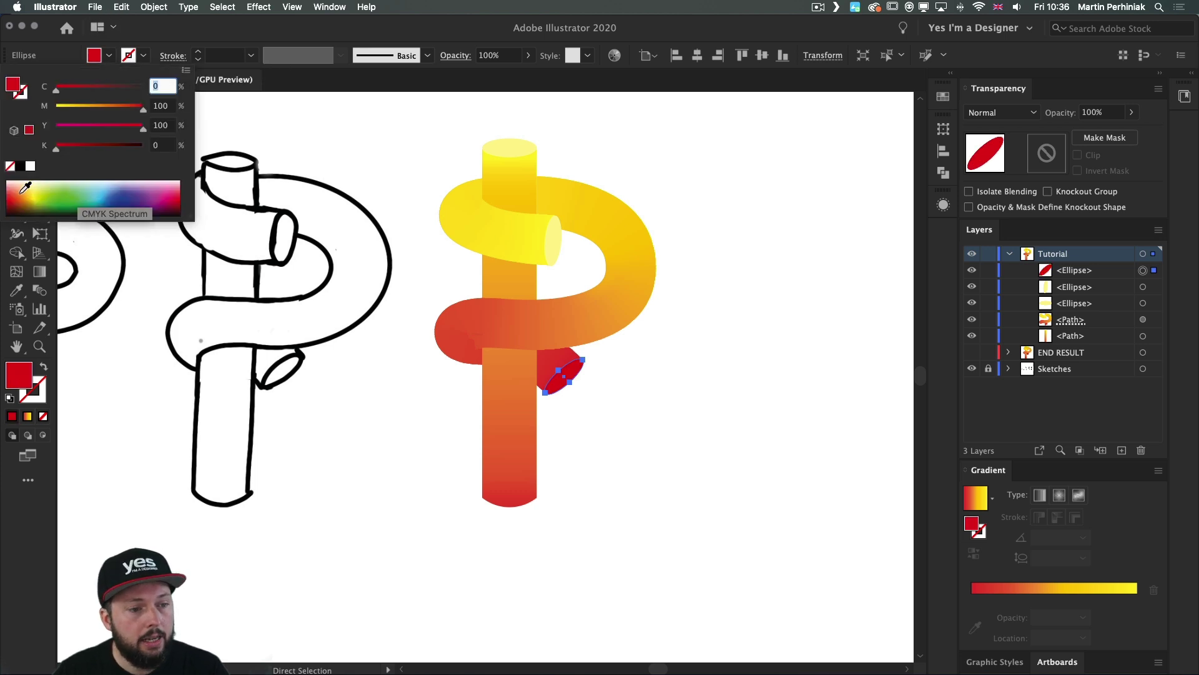
pyautogui.moveTo(22, 187); pyautogui.dragTo(26, 199)
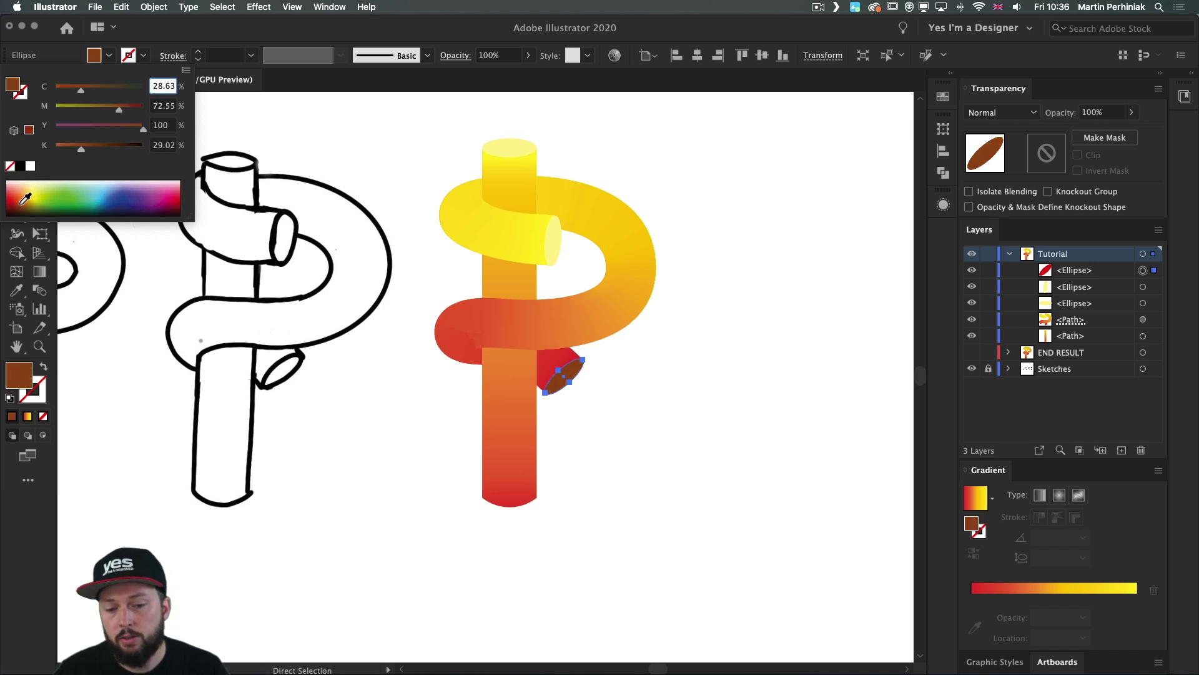
pyautogui.press('Escape')
pyautogui.press('v')
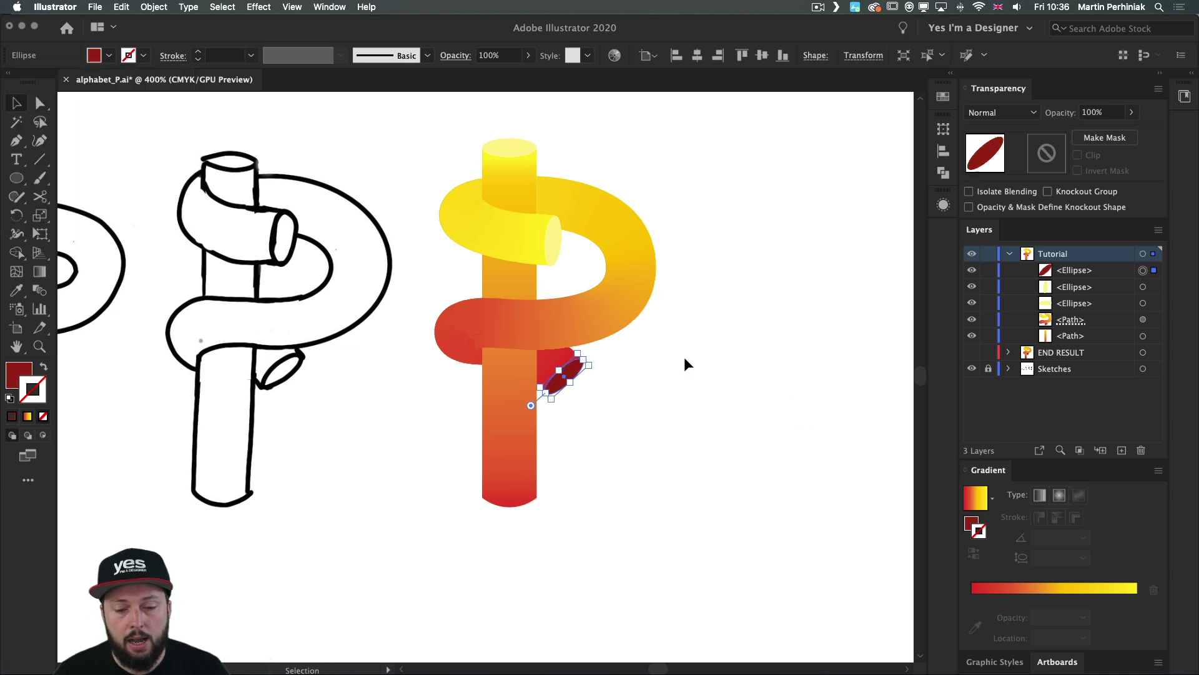
pyautogui.click(684, 358)
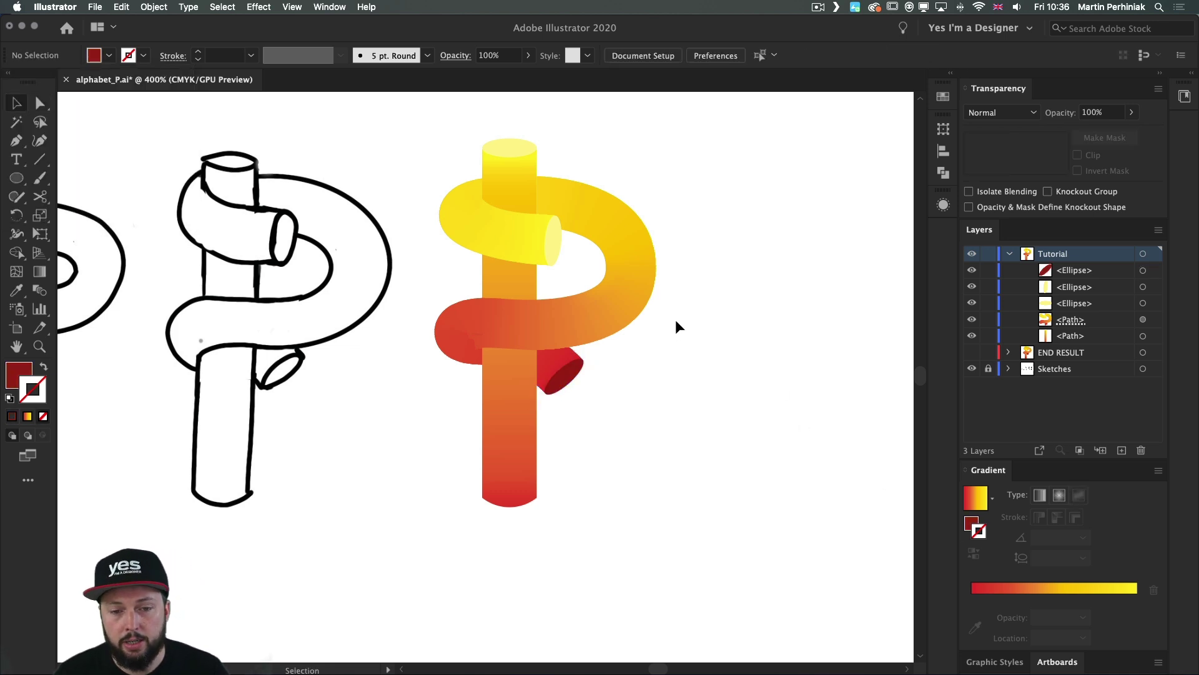
# Change the fill of the ellipse capping the curved tube's upper end to orange.
pyautogui.click(553, 241)
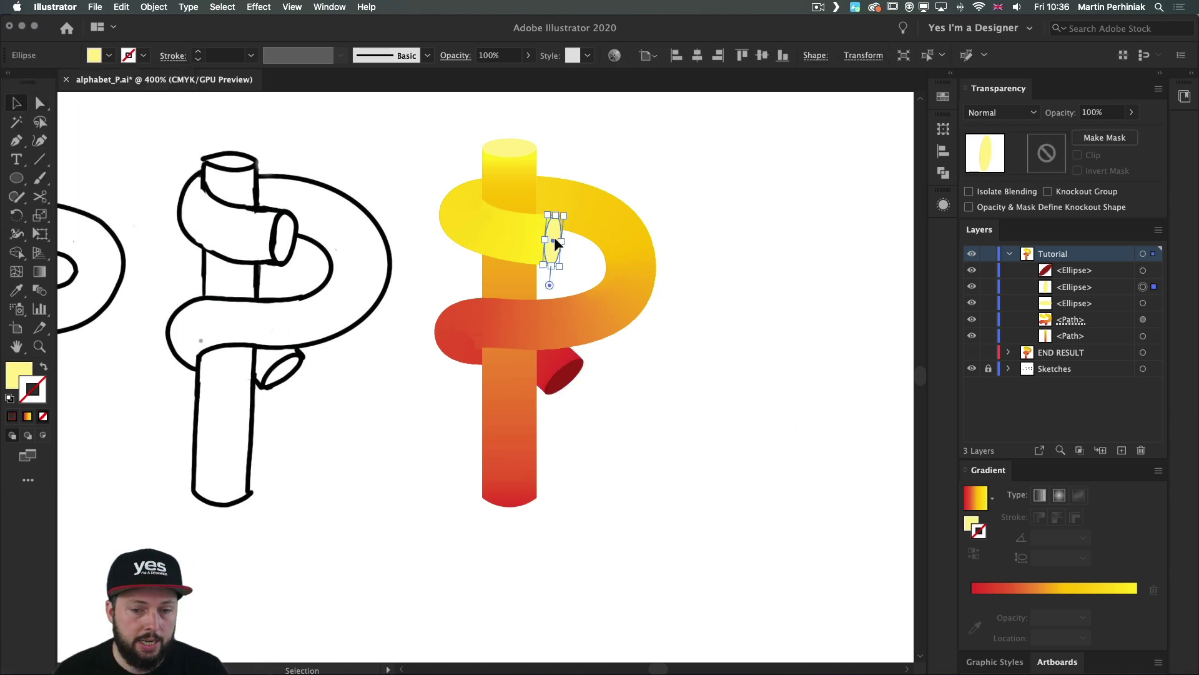
pyautogui.click(110, 56)
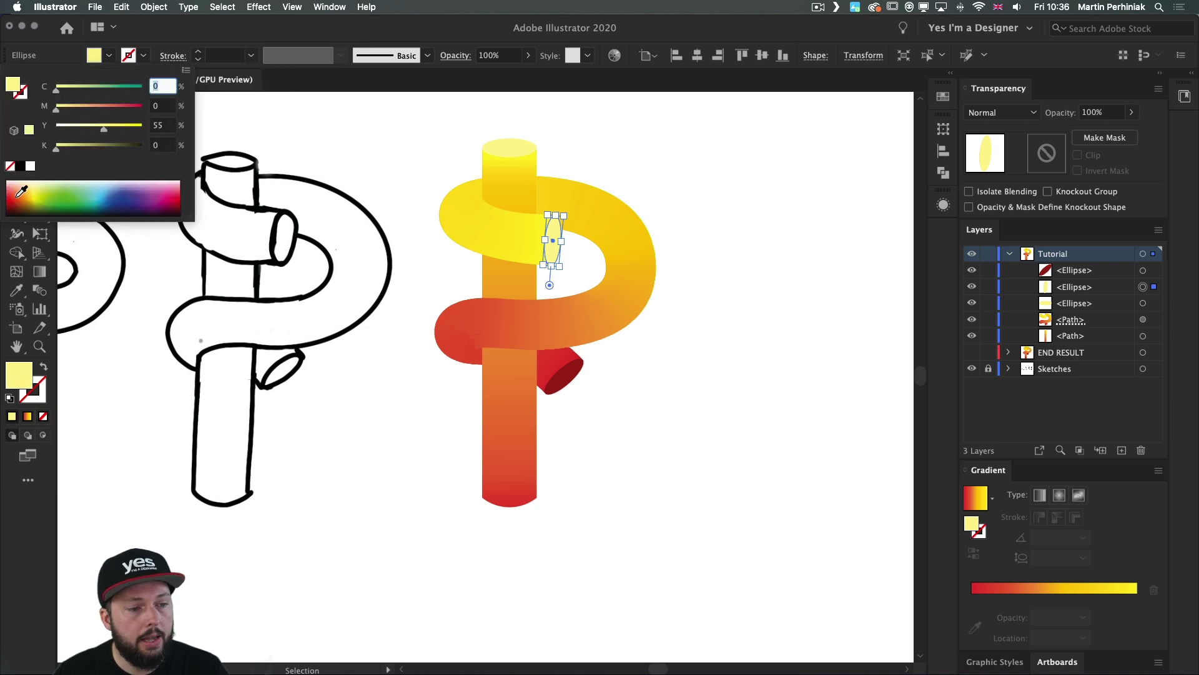
pyautogui.click(22, 198)
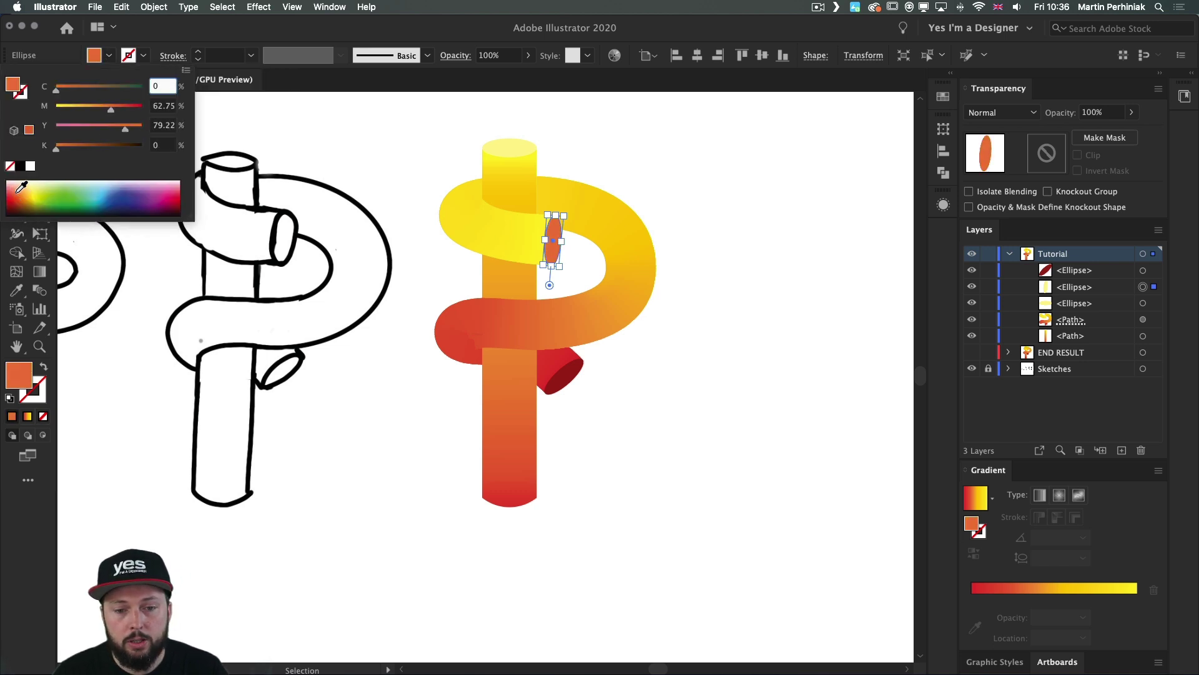
pyautogui.click(18, 190)
pyautogui.click(26, 190)
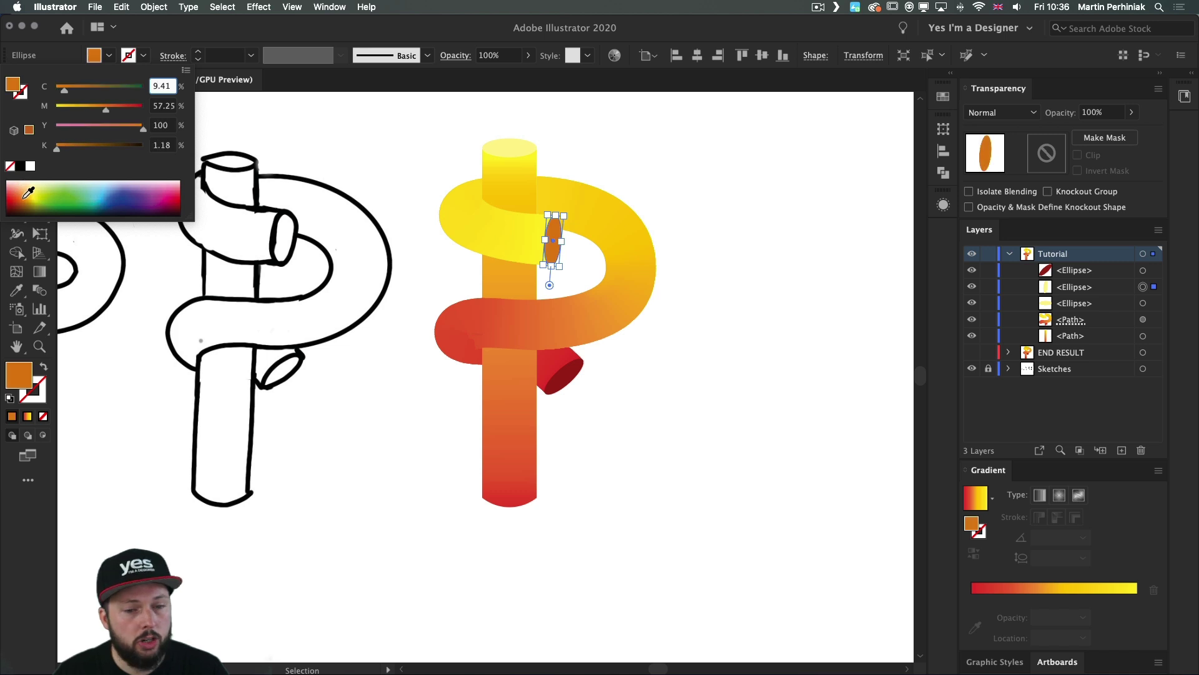
pyautogui.click(29, 189)
pyautogui.click(696, 178)
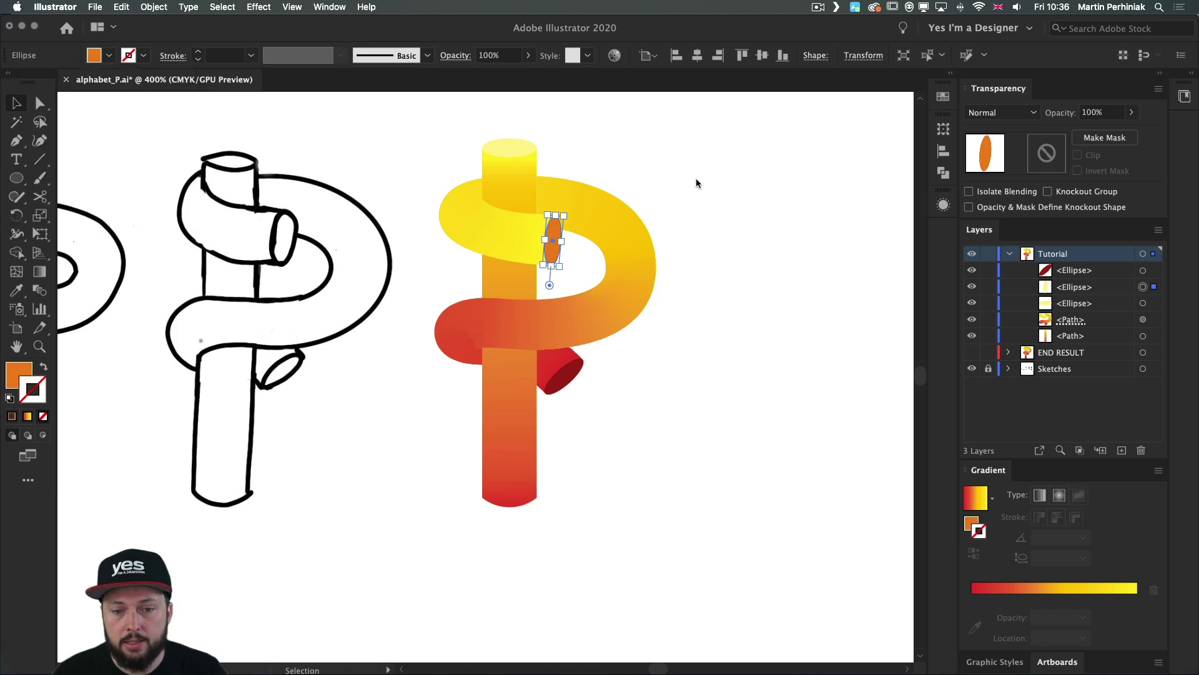
pyautogui.click(700, 173)
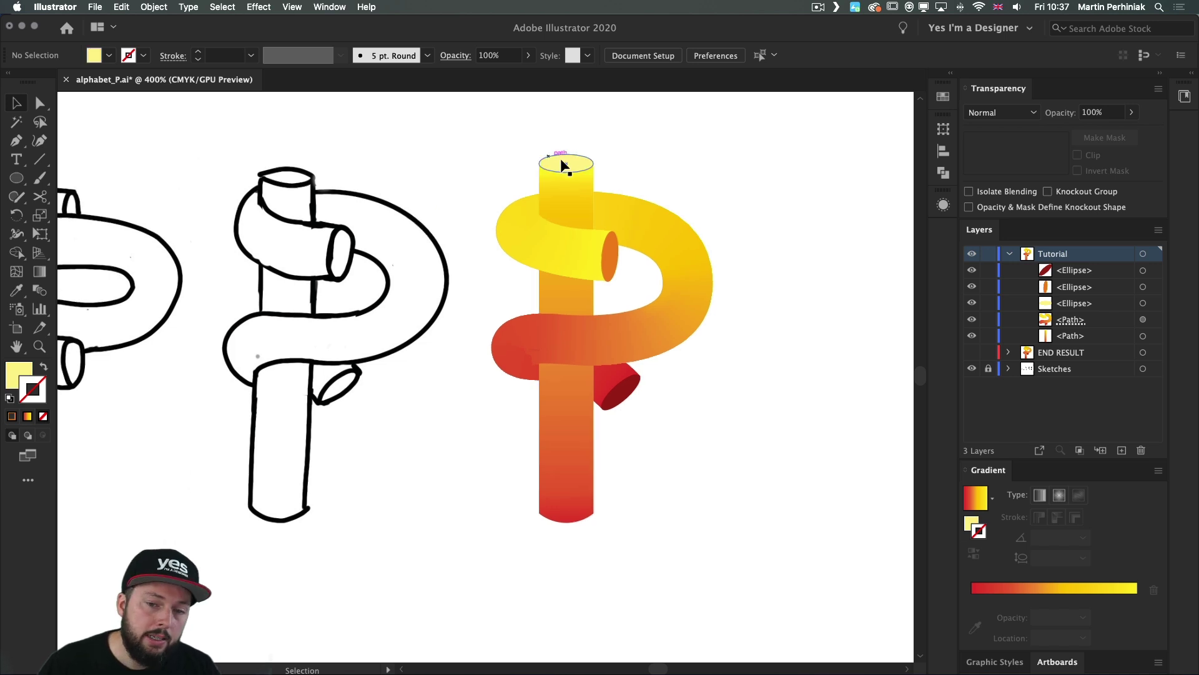
# Lighten the ellipse on top of the vertical stem by setting its fill's yellow component to 42%.
pyautogui.click(560, 165)
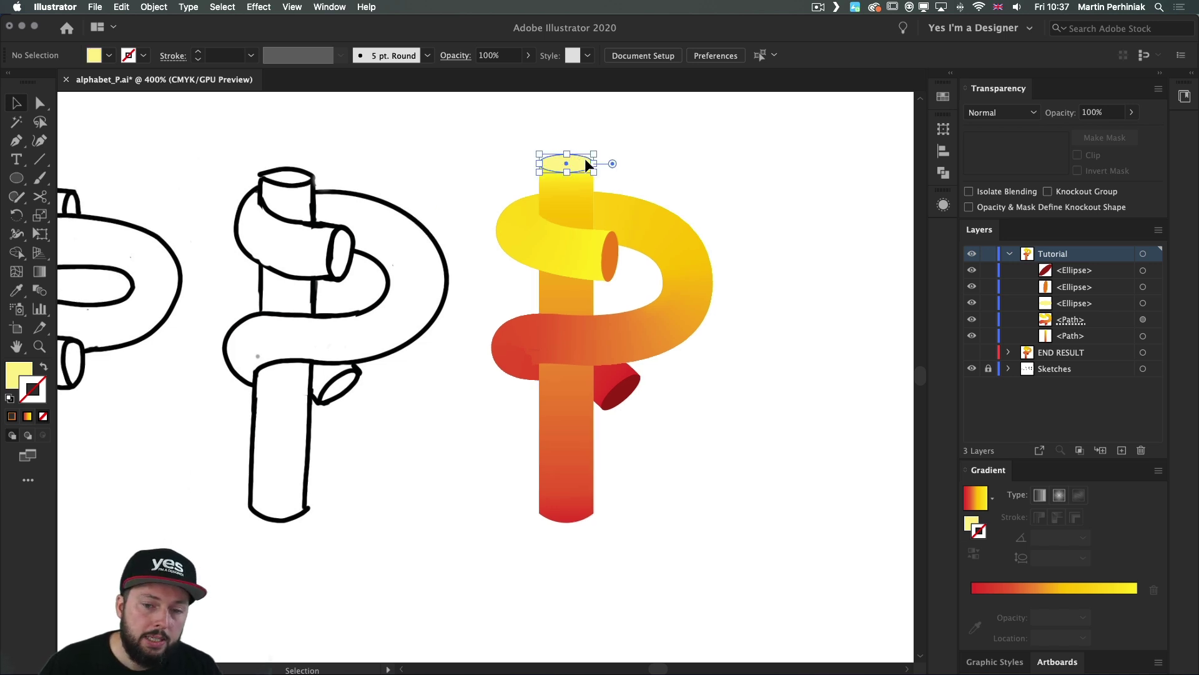
pyautogui.keyDown('shift'); pyautogui.click(109, 55); pyautogui.keyUp('shift')
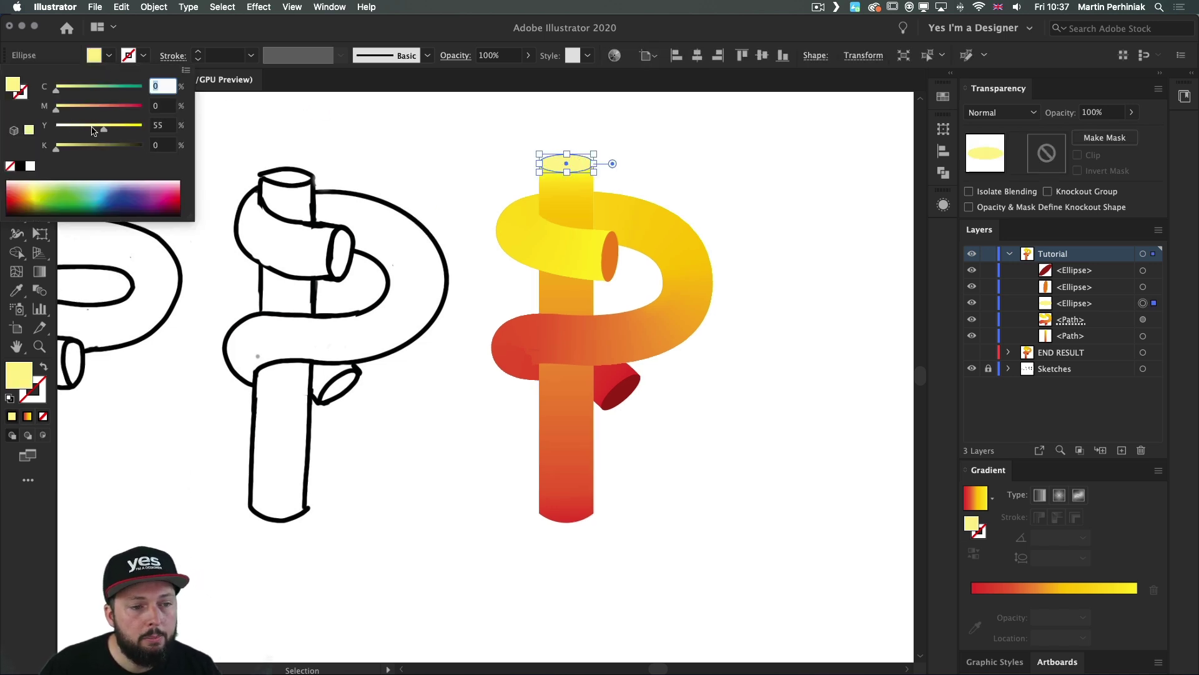
pyautogui.click(93, 129)
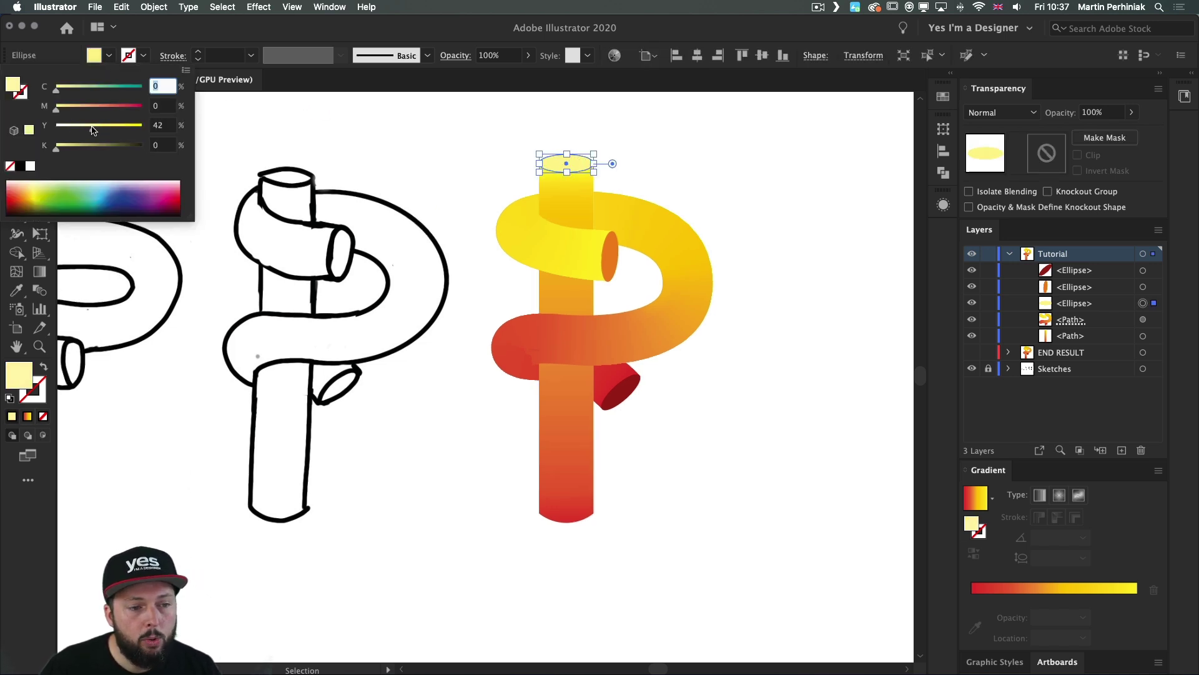
pyautogui.click(719, 138)
pyautogui.click(745, 136)
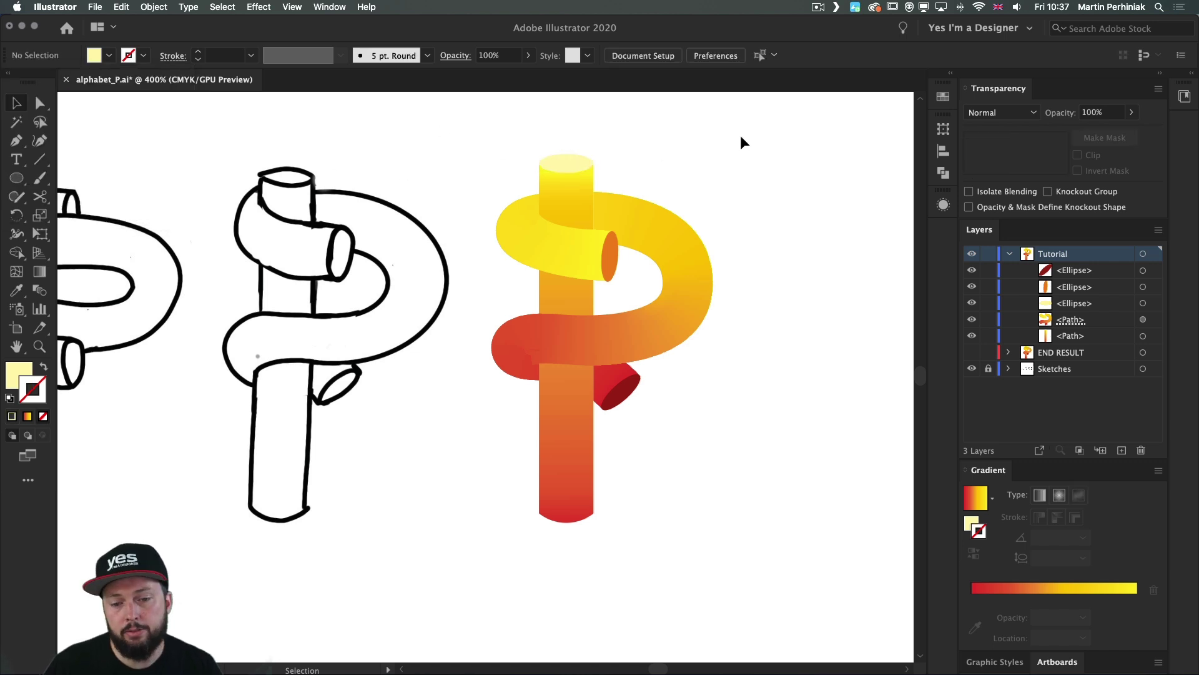